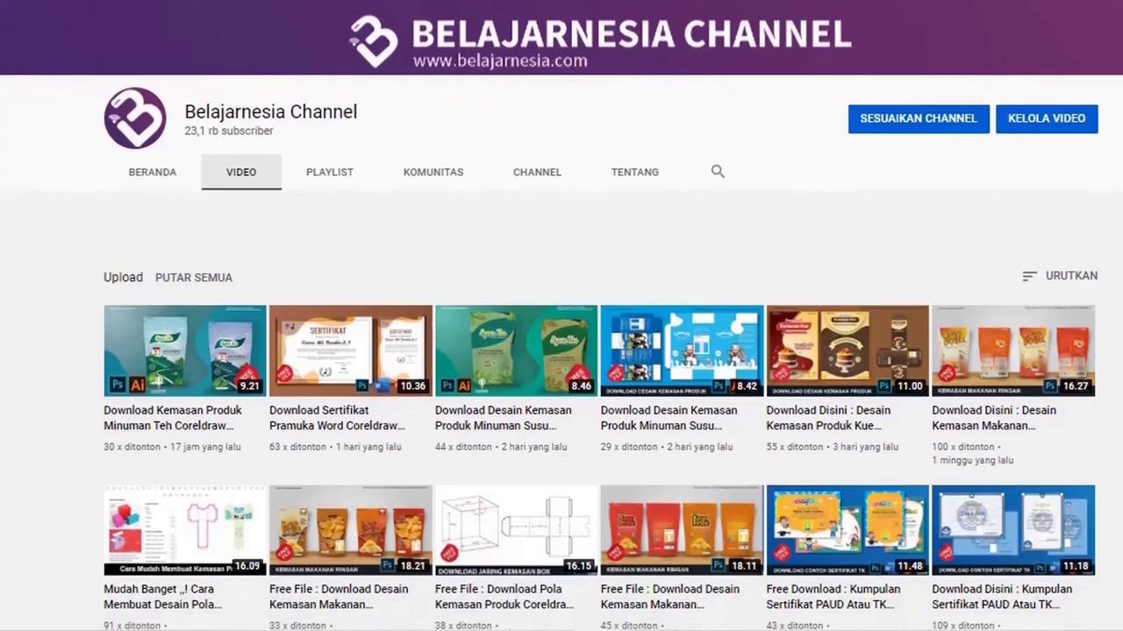
- Scroll down the channel's VIDEO grid, past many thumbnail rows, to the older certificate template uploads
scroll(561, 351, down, 1)
scroll(561, 351, down, 1)
scroll(562, 351, down, 1)
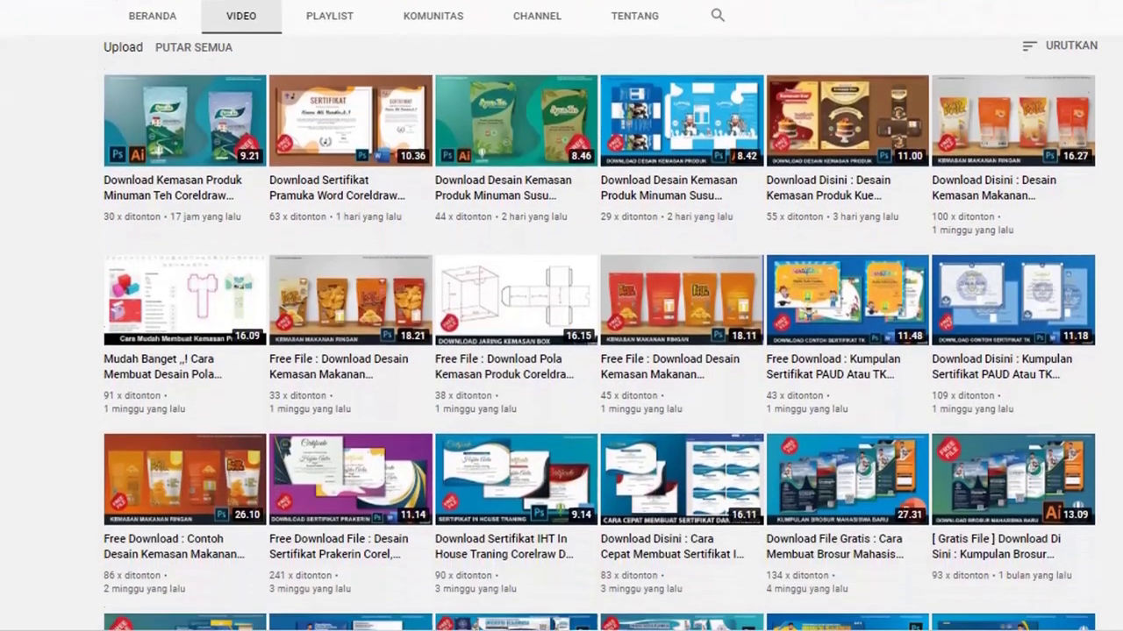
scroll(561, 350, down, 1)
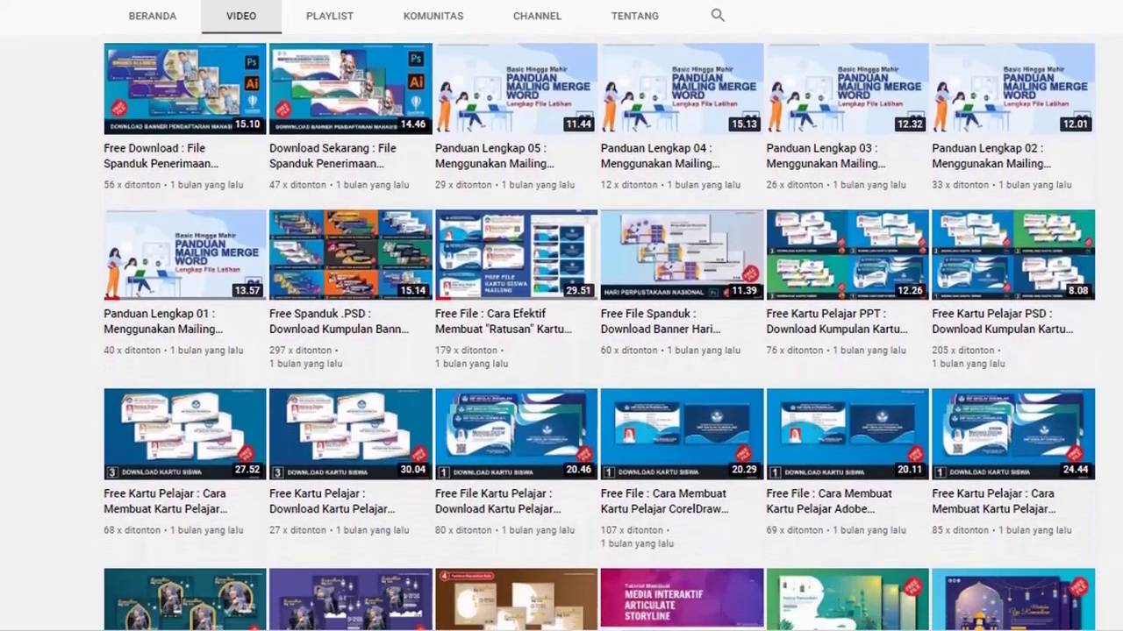
scroll(561, 351, down, 1)
scroll(561, 351, down, 1)
scroll(561, 351, down, 1)
scroll(561, 351, down, 1)
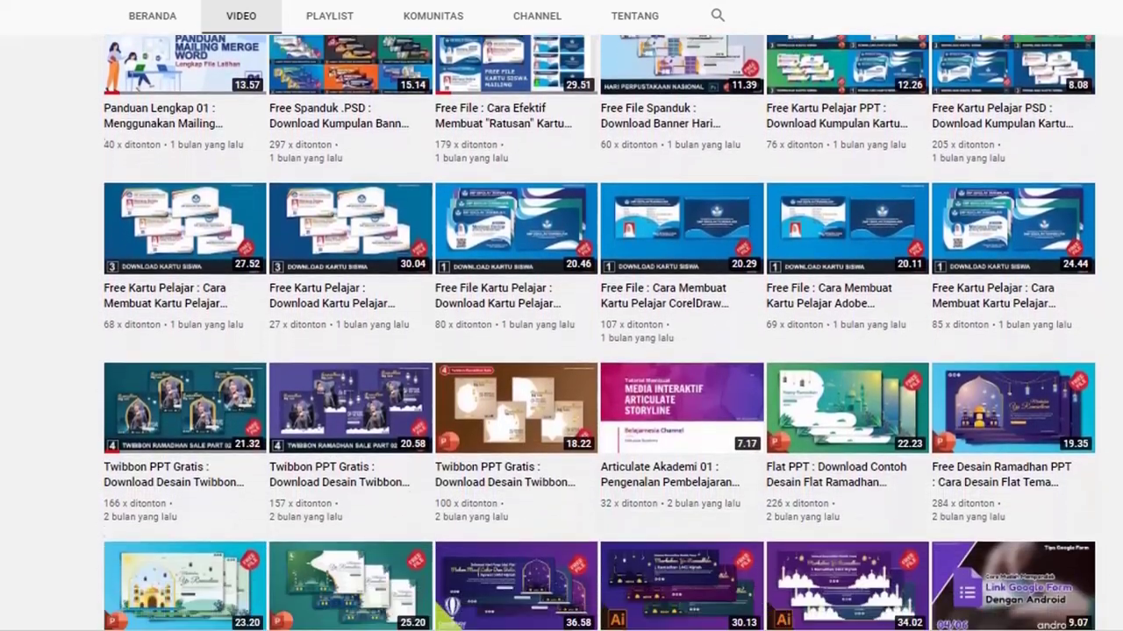
scroll(561, 351, down, 1)
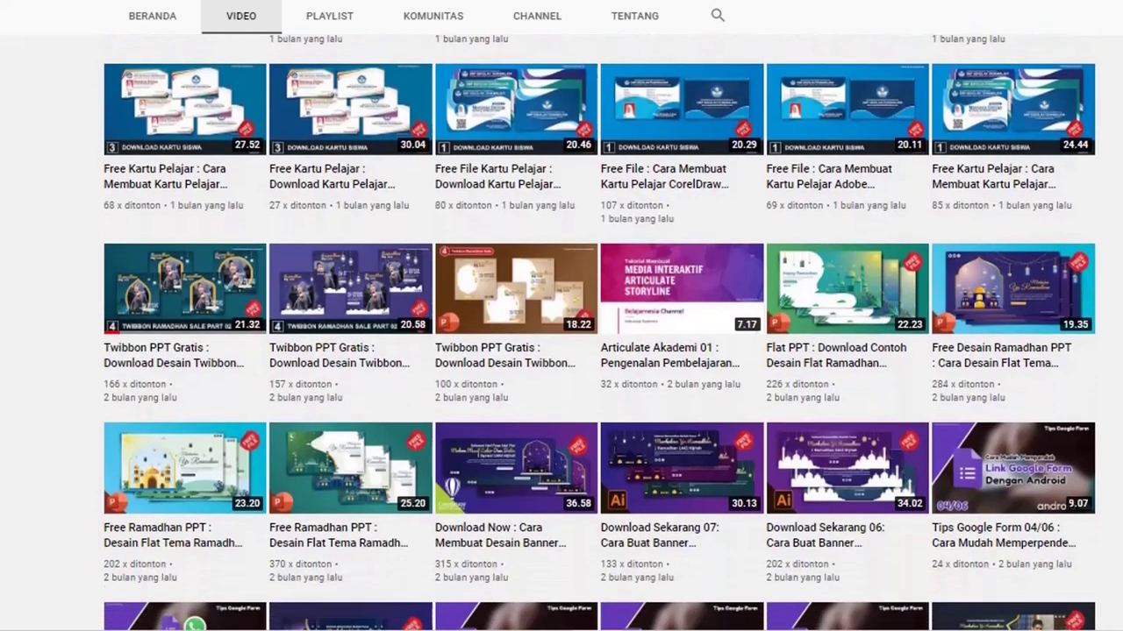
scroll(561, 351, down, 1)
scroll(561, 351, down, 1)
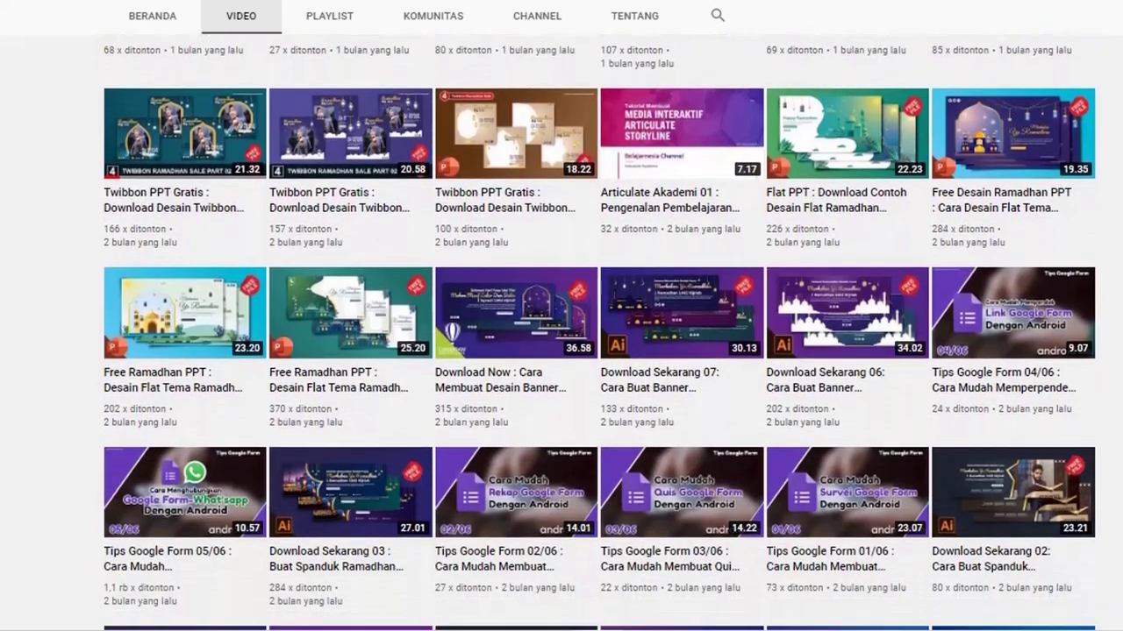
scroll(561, 351, down, 1)
scroll(561, 351, down, 1)
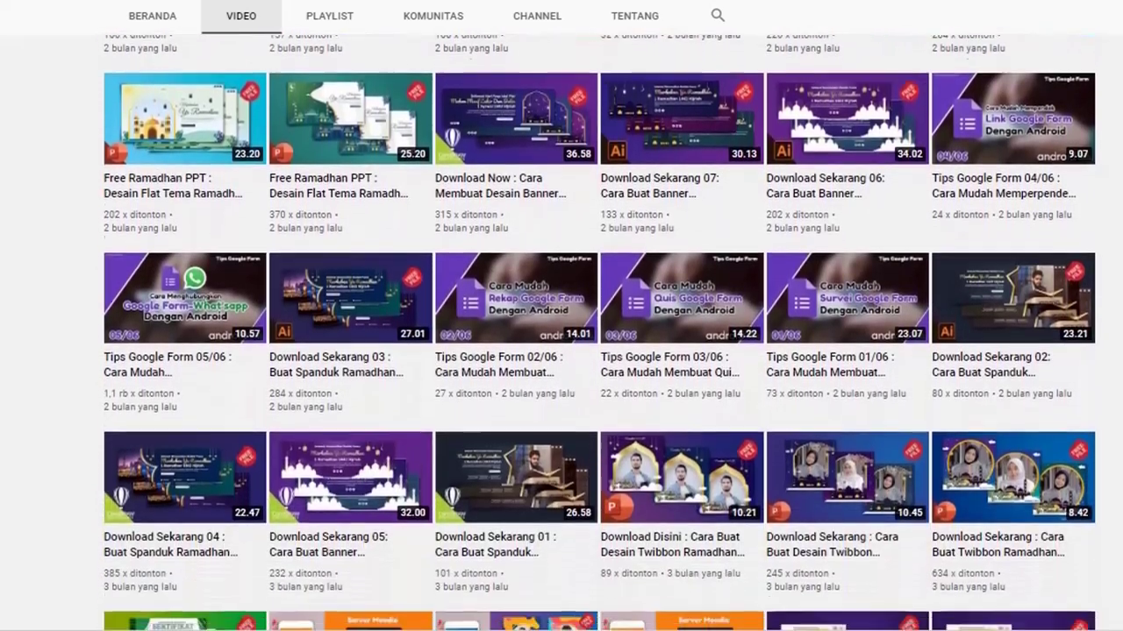
scroll(561, 351, down, 1)
scroll(561, 351, down, 1)
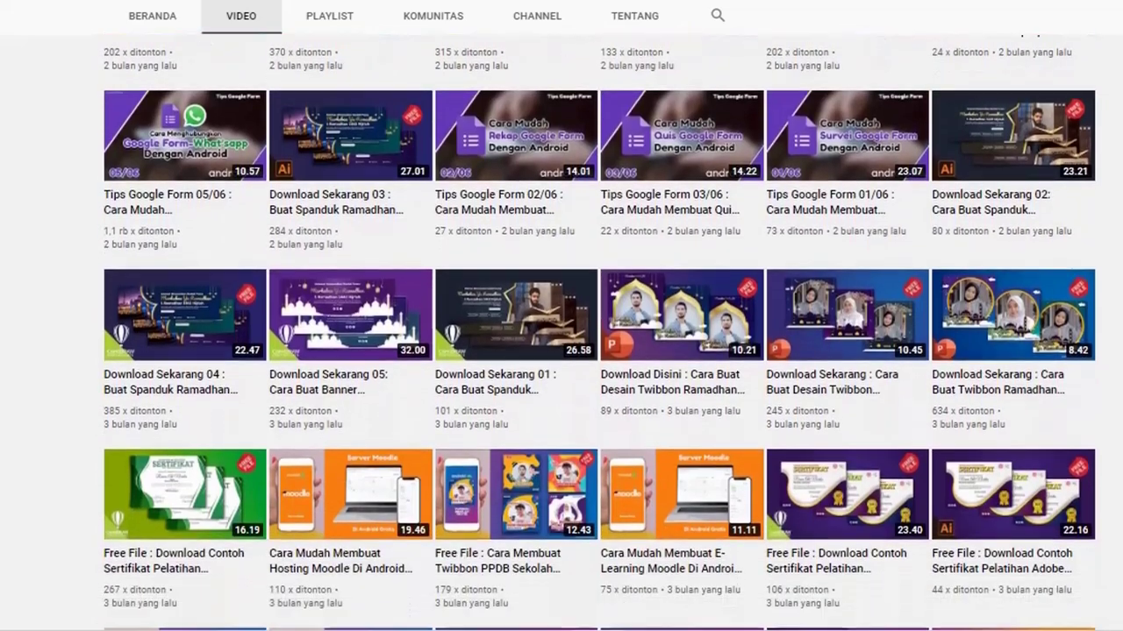
scroll(561, 351, down, 1)
scroll(561, 351, down, 2)
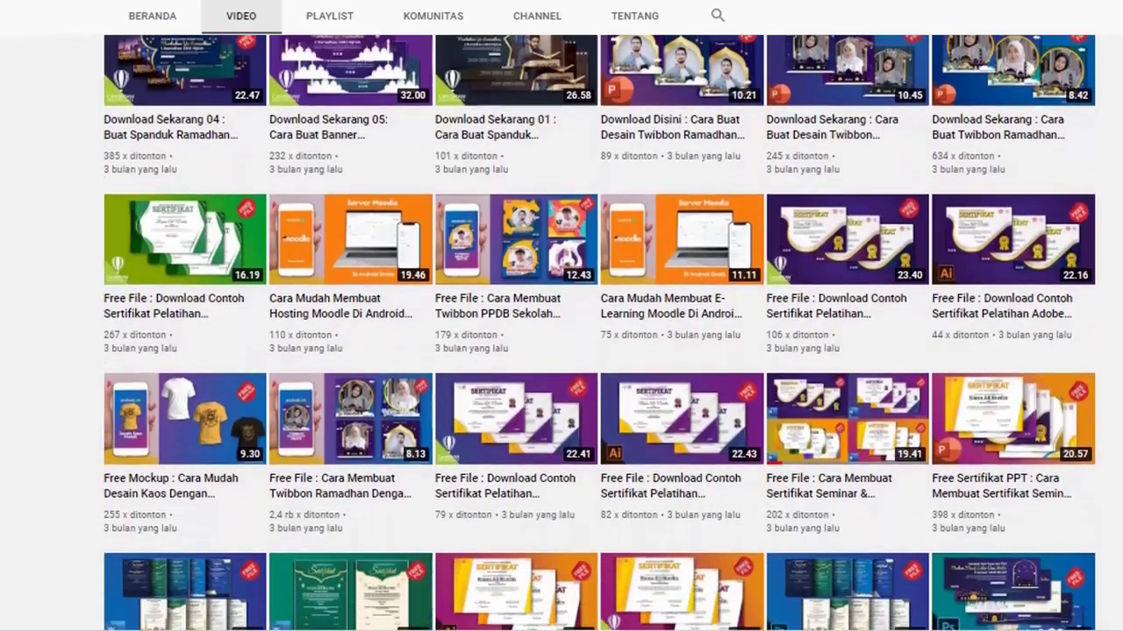
scroll(561, 351, down, 1)
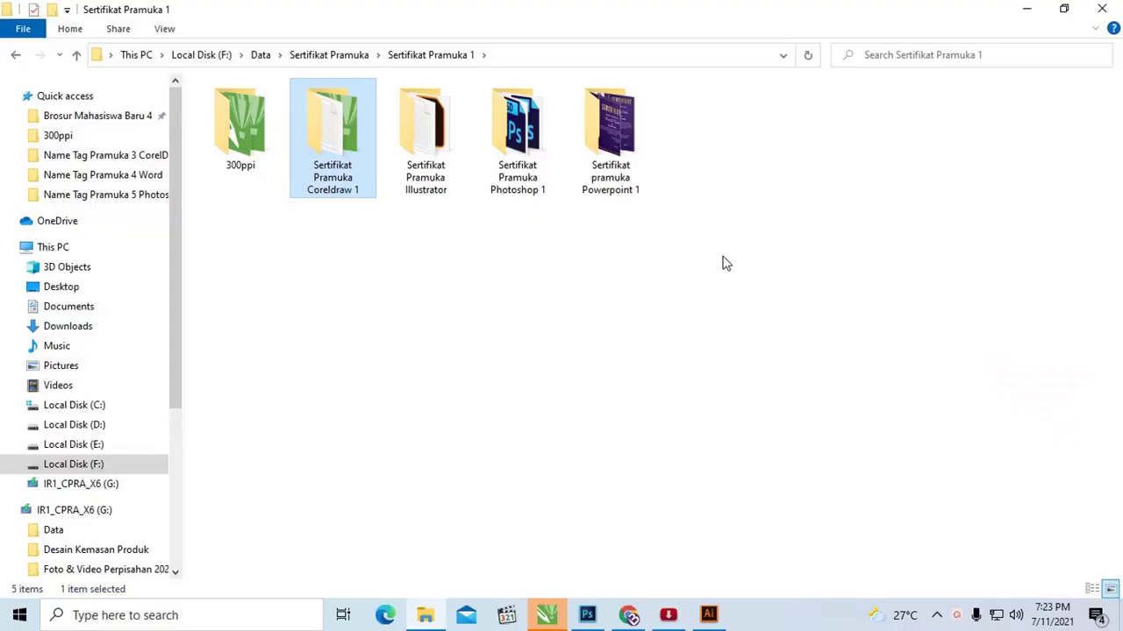
- Select the four format folders and peek inside Sertifikat Pramuka Coreldraw 1
click(549, 263)
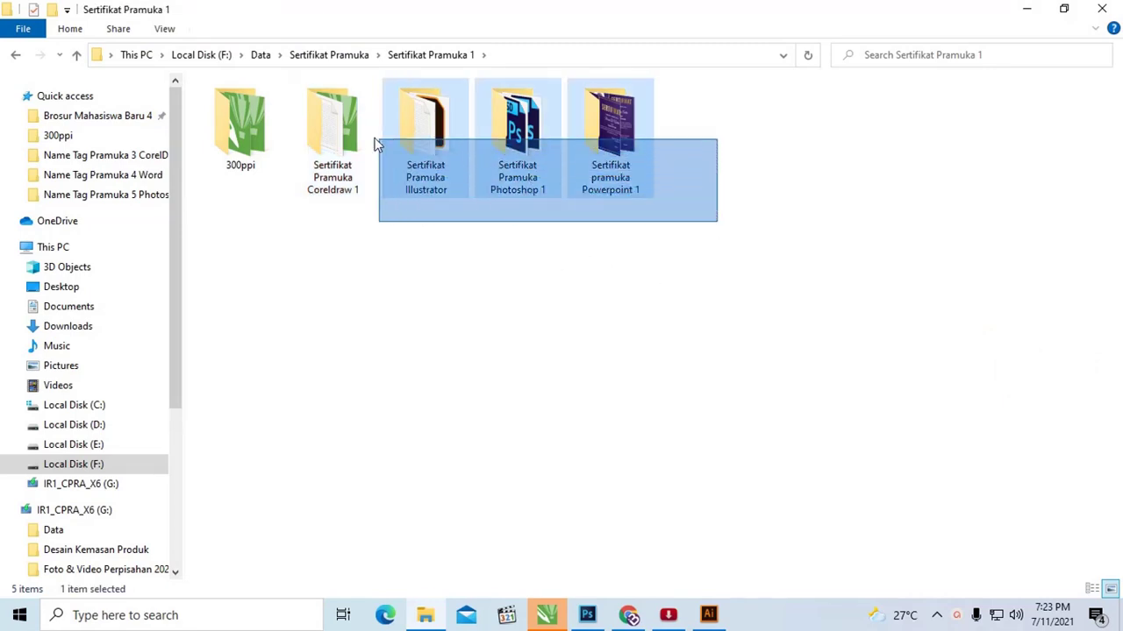
drag(712, 229, 352, 146)
click(433, 272)
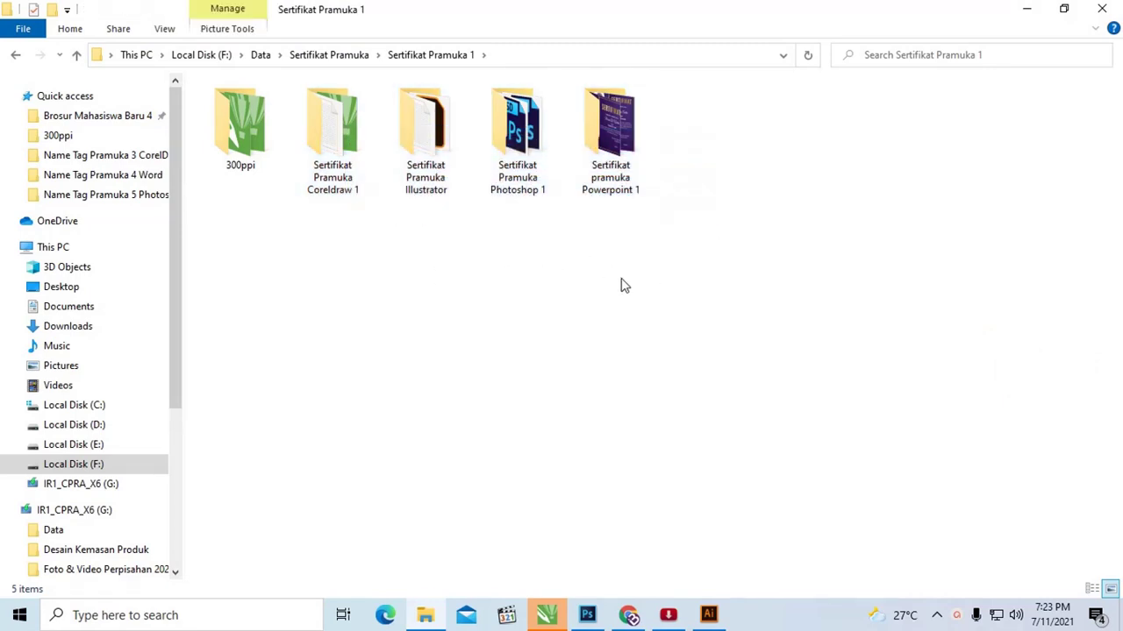
drag(726, 240, 334, 173)
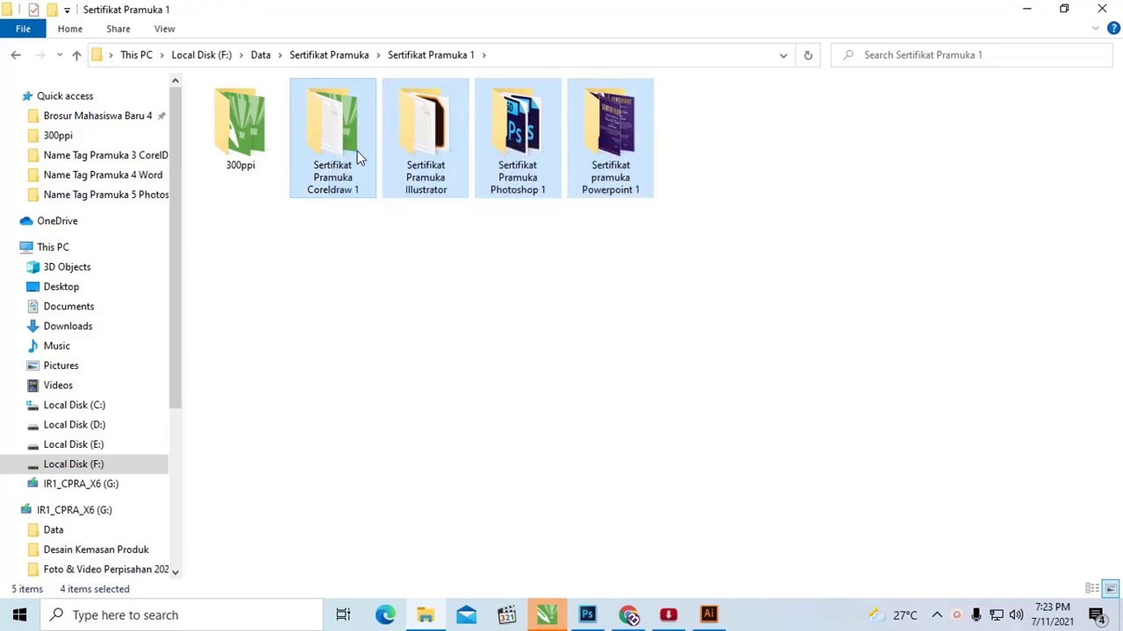
double_click(347, 142)
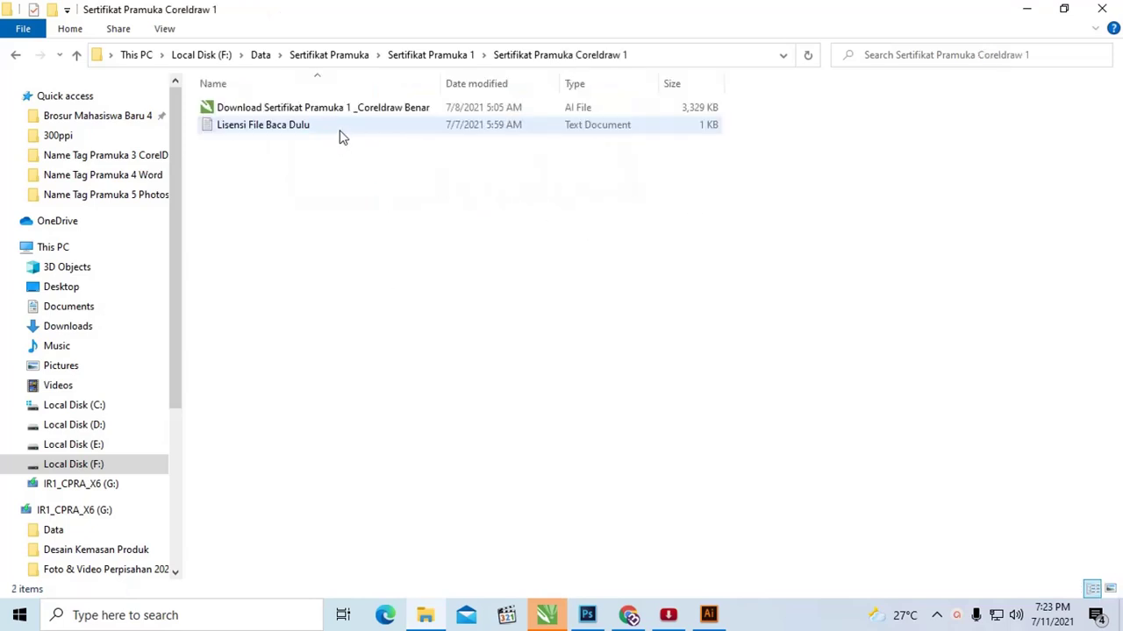
key(alt+Left)
- Look through the Illustrator and Photoshop 1 folders, checking the 1-01 and 1-02 files
double_click(426, 131)
click(333, 110)
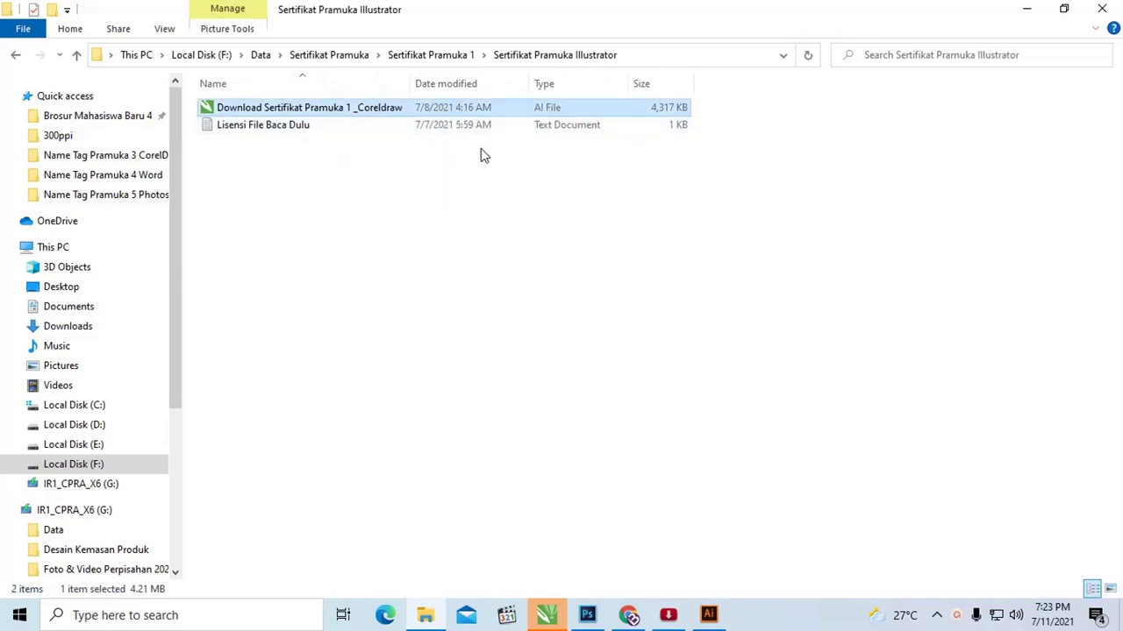
key(alt+Left)
double_click(517, 141)
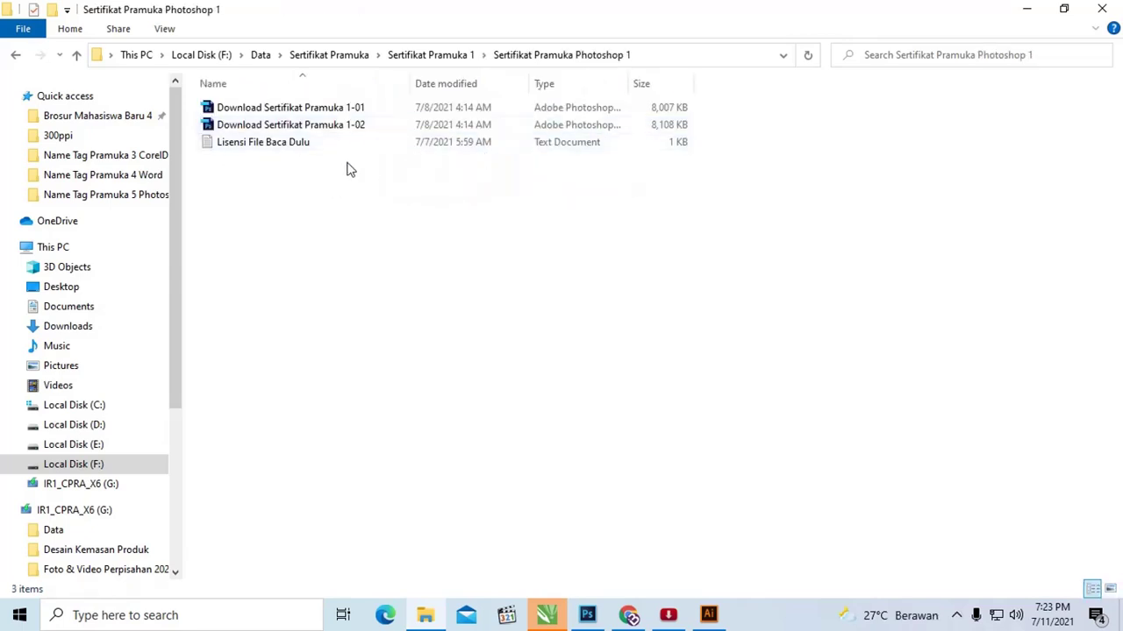
click(328, 132)
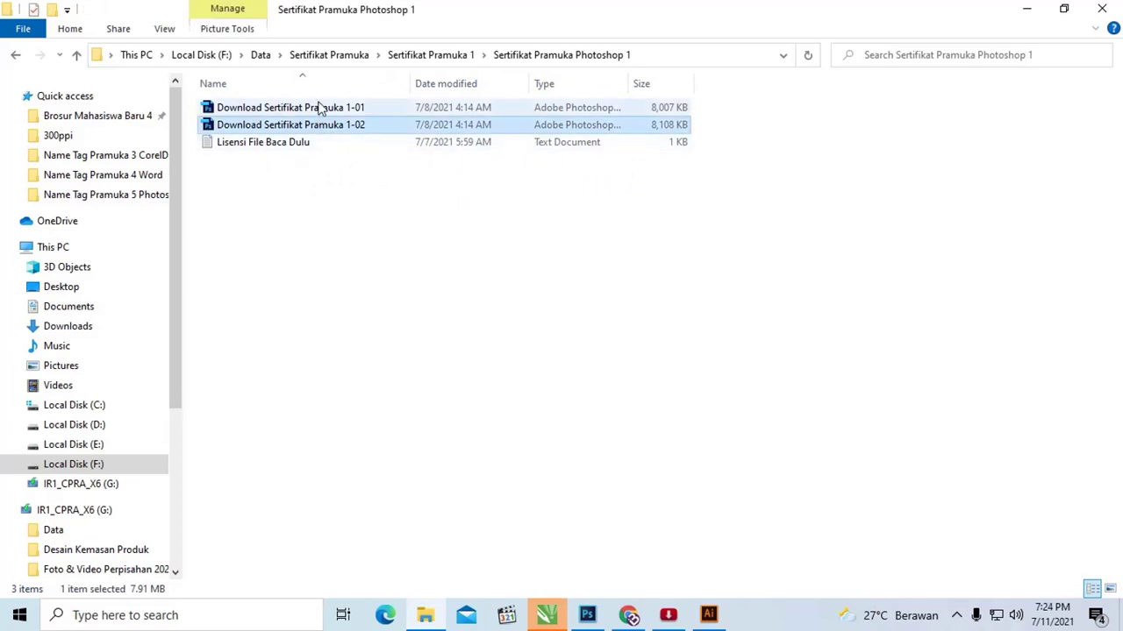
click(318, 108)
click(321, 112)
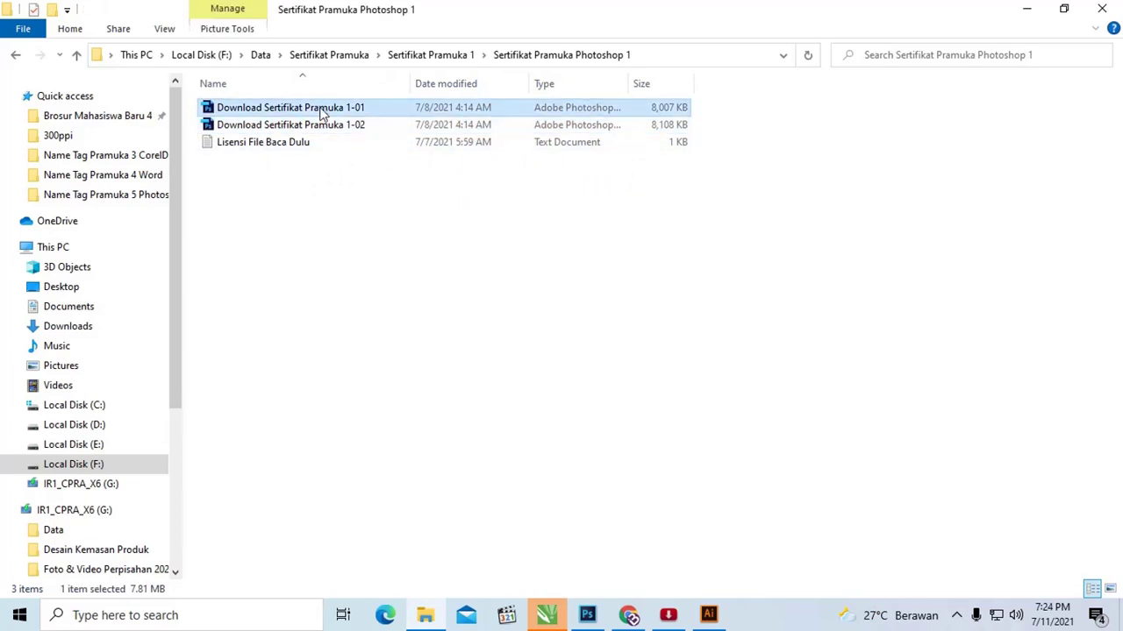
key(alt+Left)
- Check the Powerpoint 1 folder, then return to the Coreldraw 1 certificate file in CorelDRAW
double_click(614, 150)
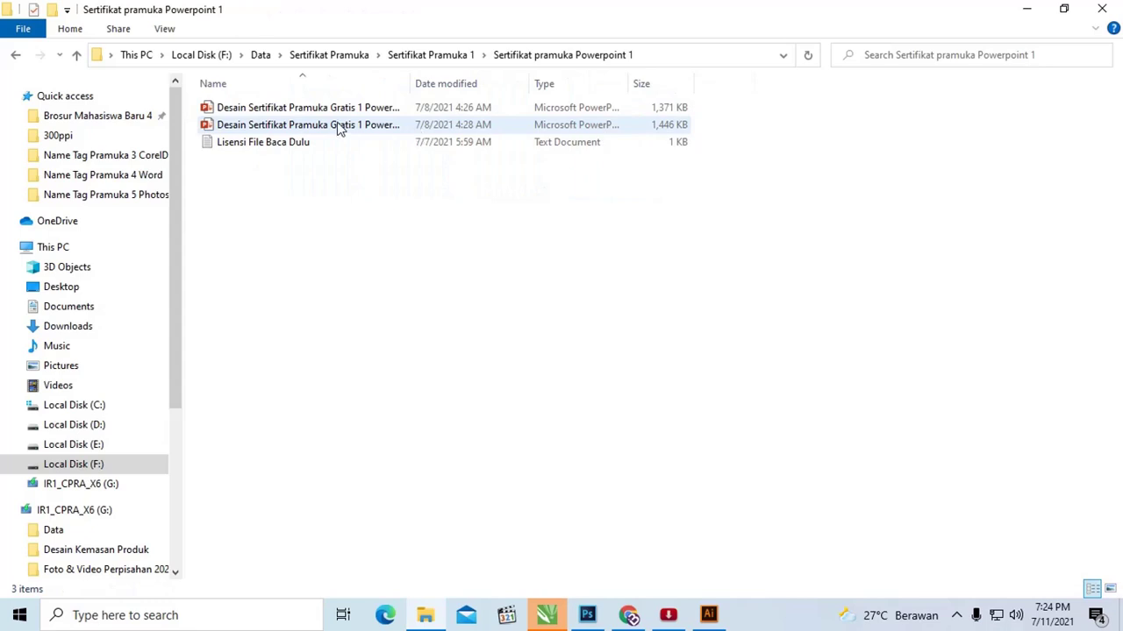
click(339, 110)
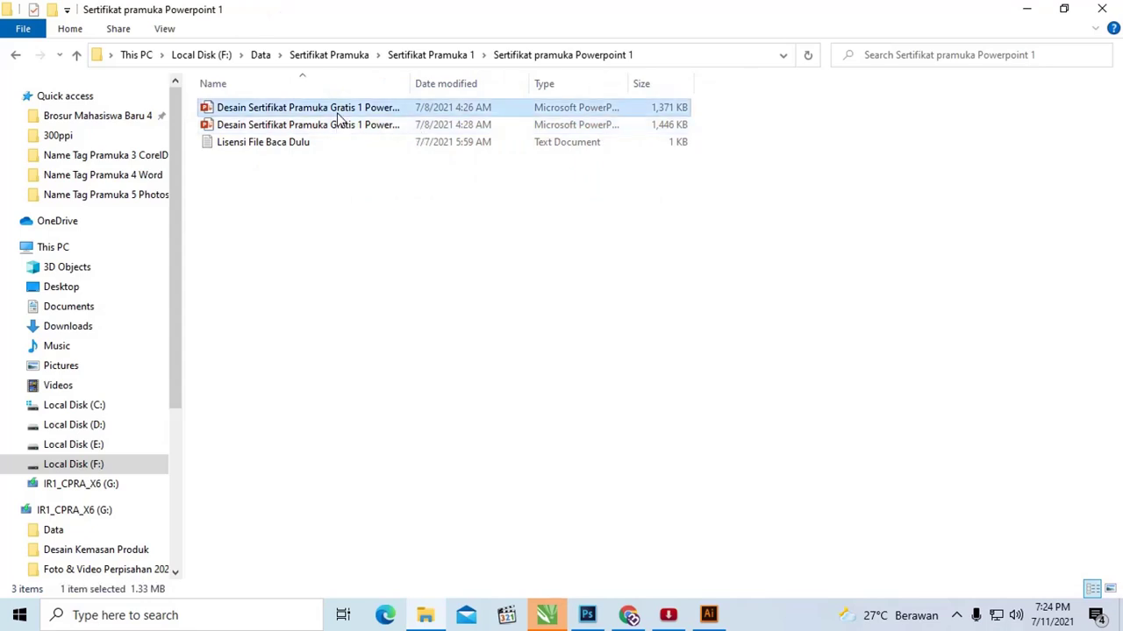
click(456, 59)
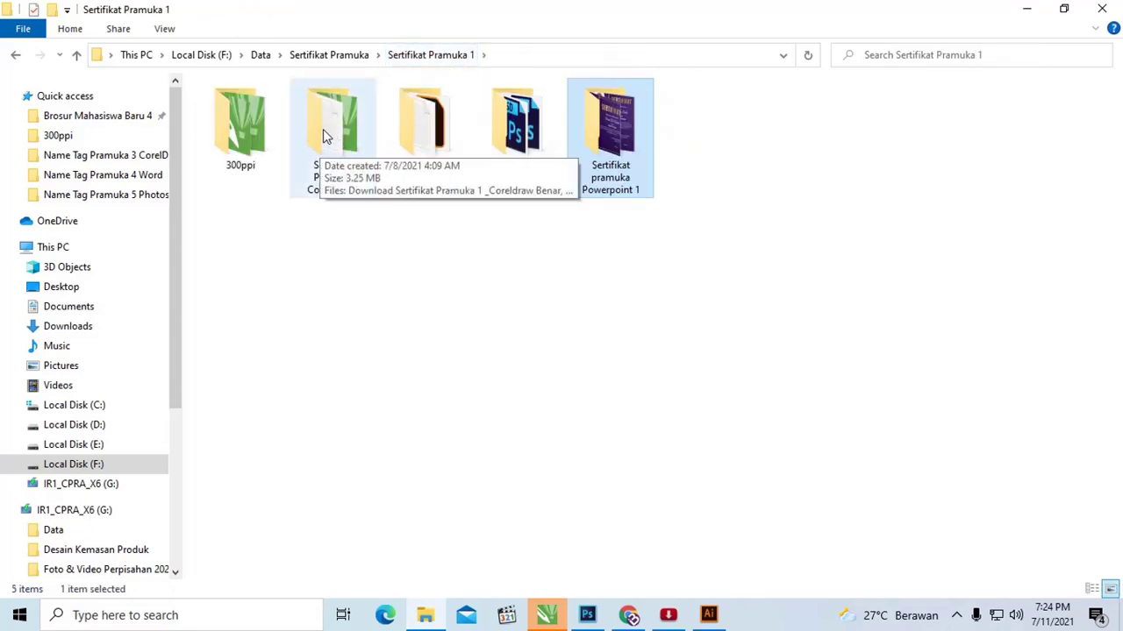
double_click(322, 129)
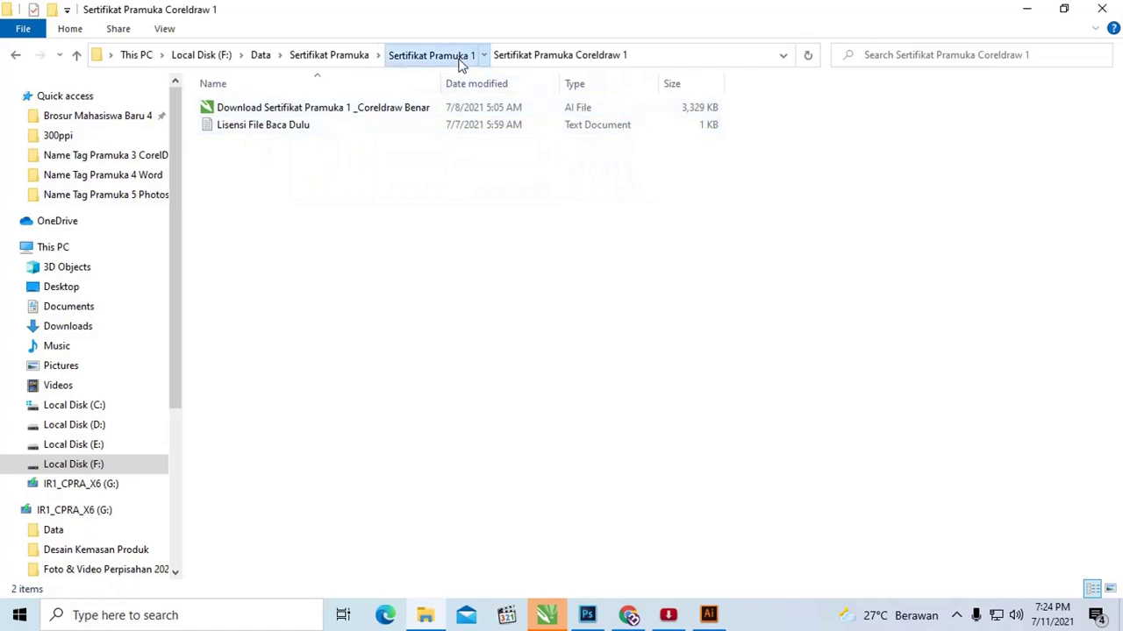
click(431, 55)
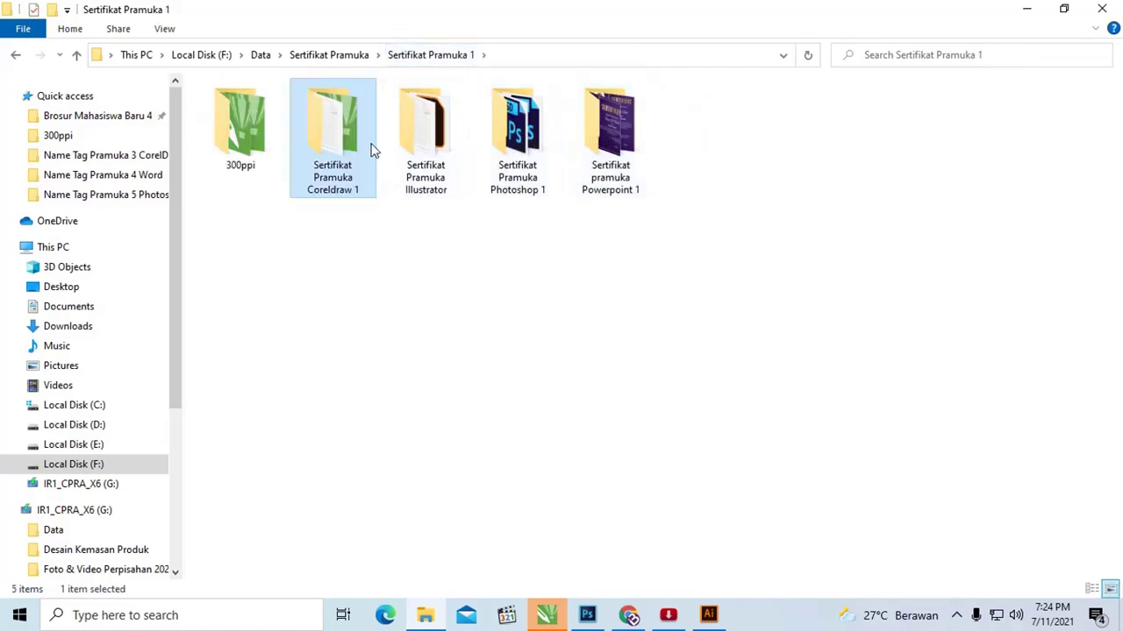
double_click(355, 122)
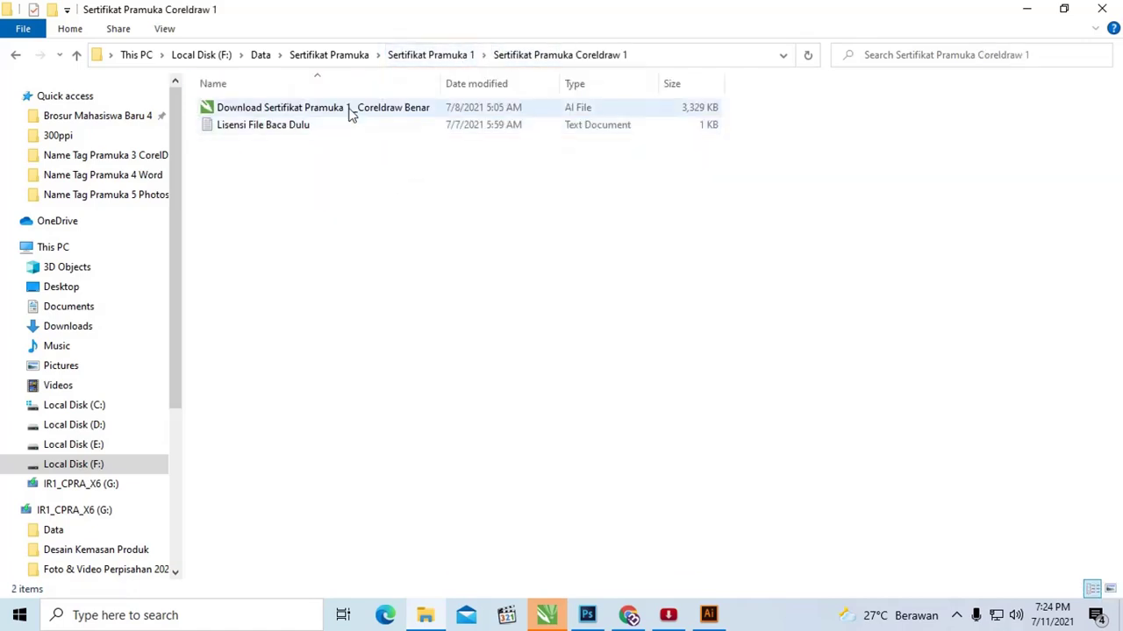
click(349, 110)
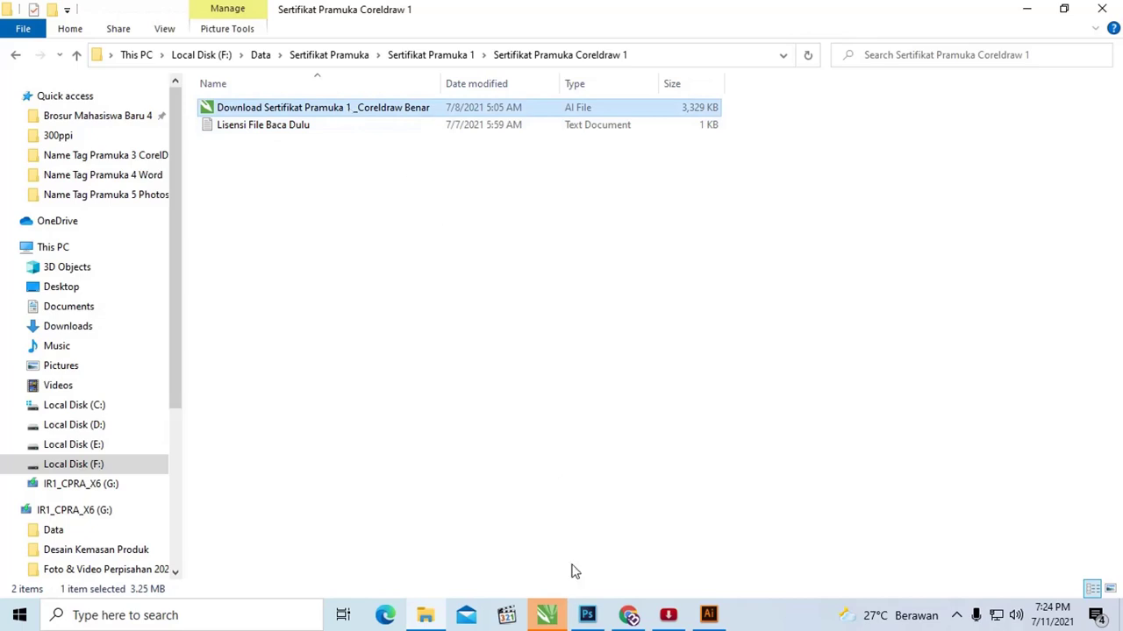
click(546, 615)
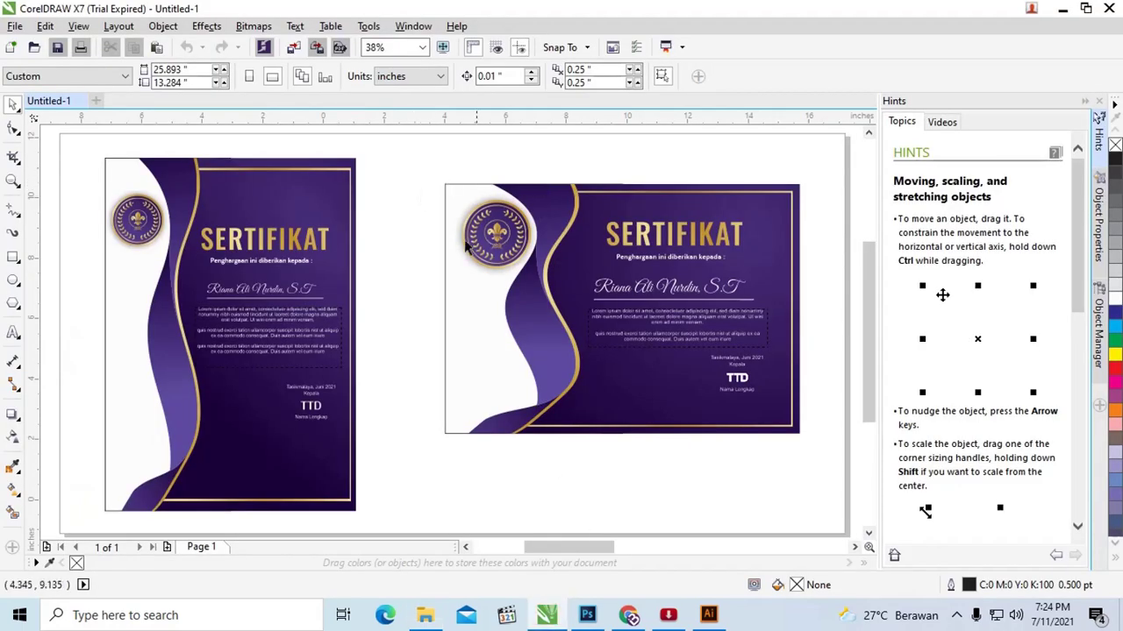
- Open the Illustrator certificate file in Adobe Illustrator CC 2018 and view it full screen
click(424, 615)
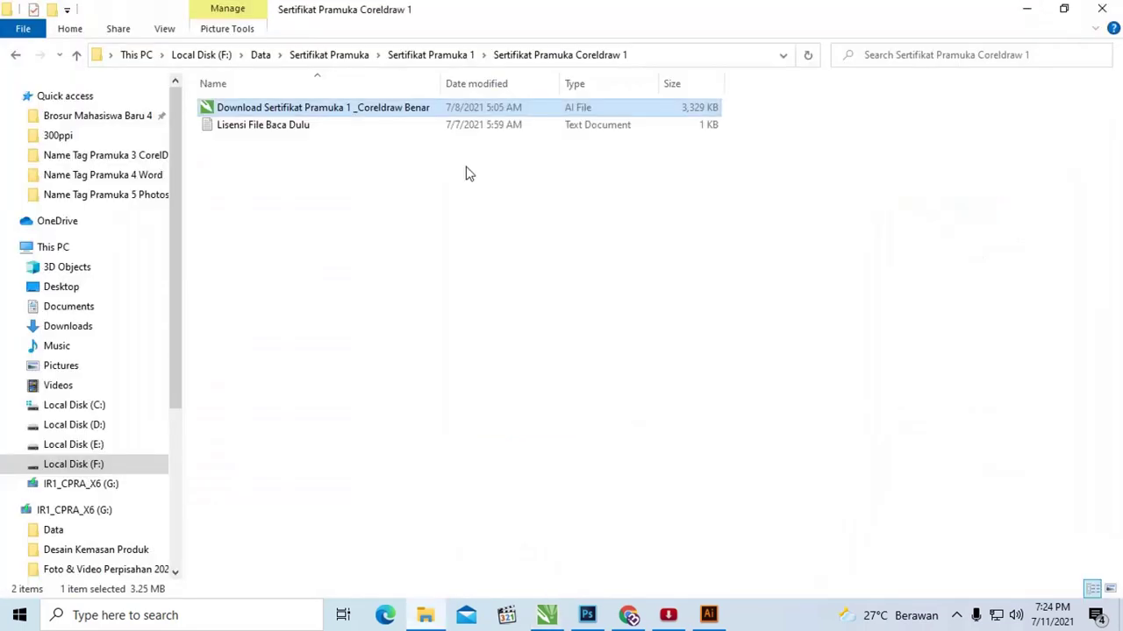
key(BackSpace)
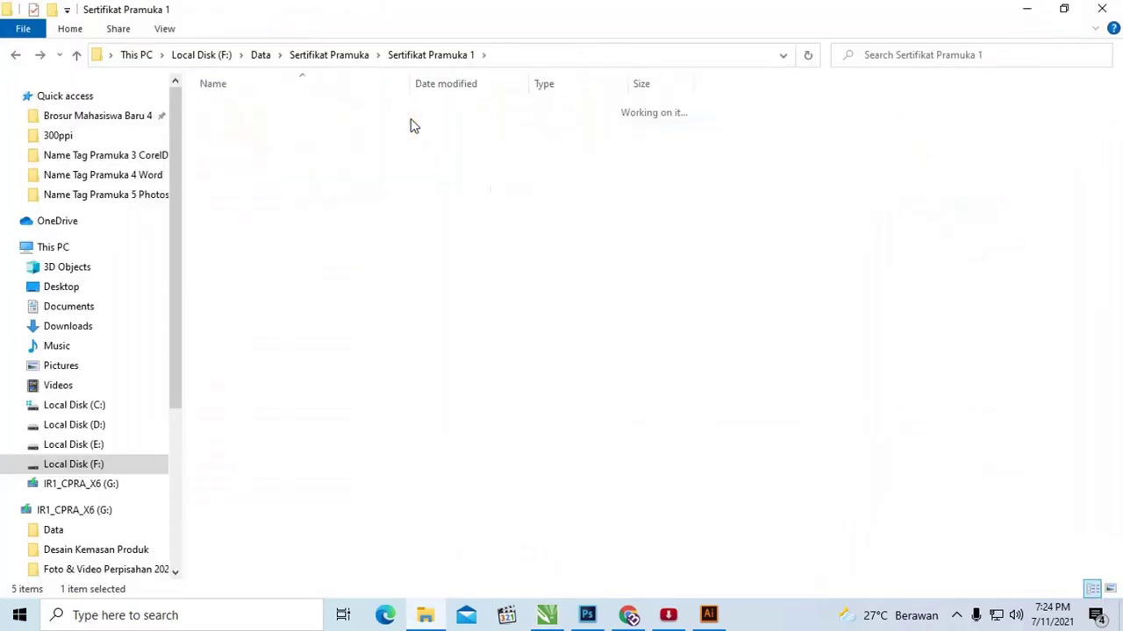
double_click(359, 108)
click(358, 108)
right_click(356, 106)
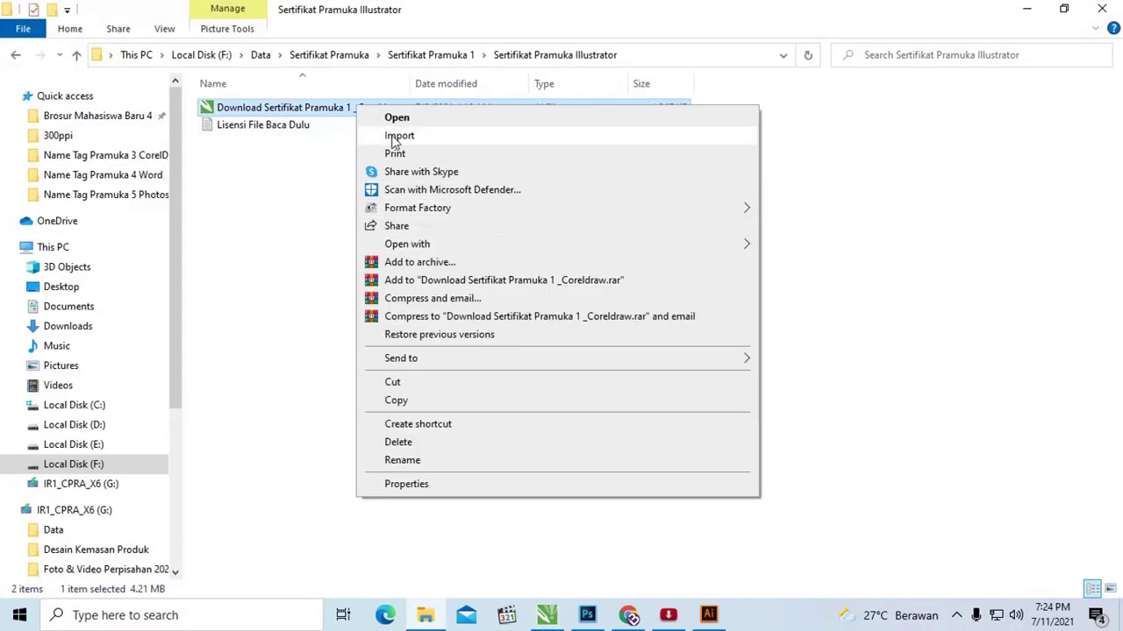
mouse_move(407, 244)
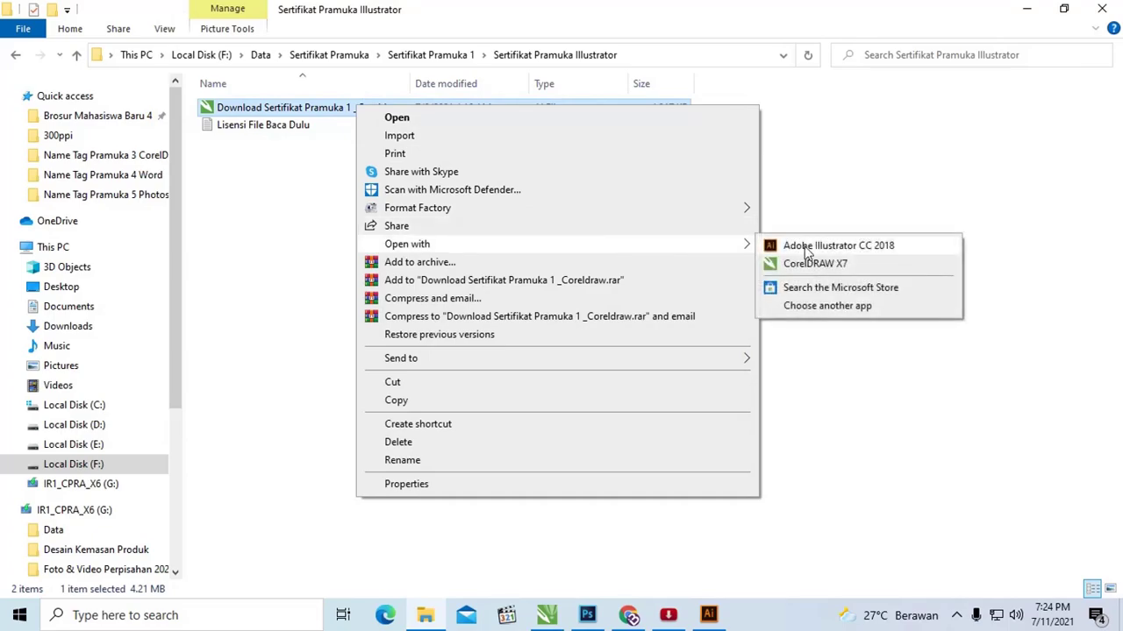
click(807, 250)
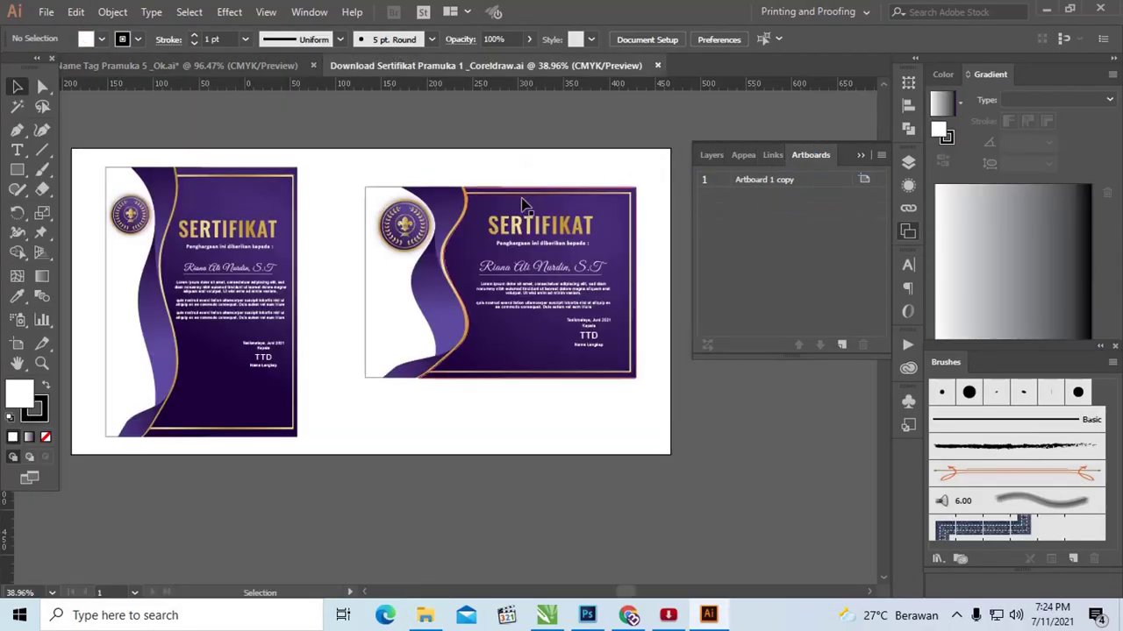
key(f)
- Open both PSD certificate files from the Sertifikat Pramuka Photoshop 1 folder
key(alt+Tab)
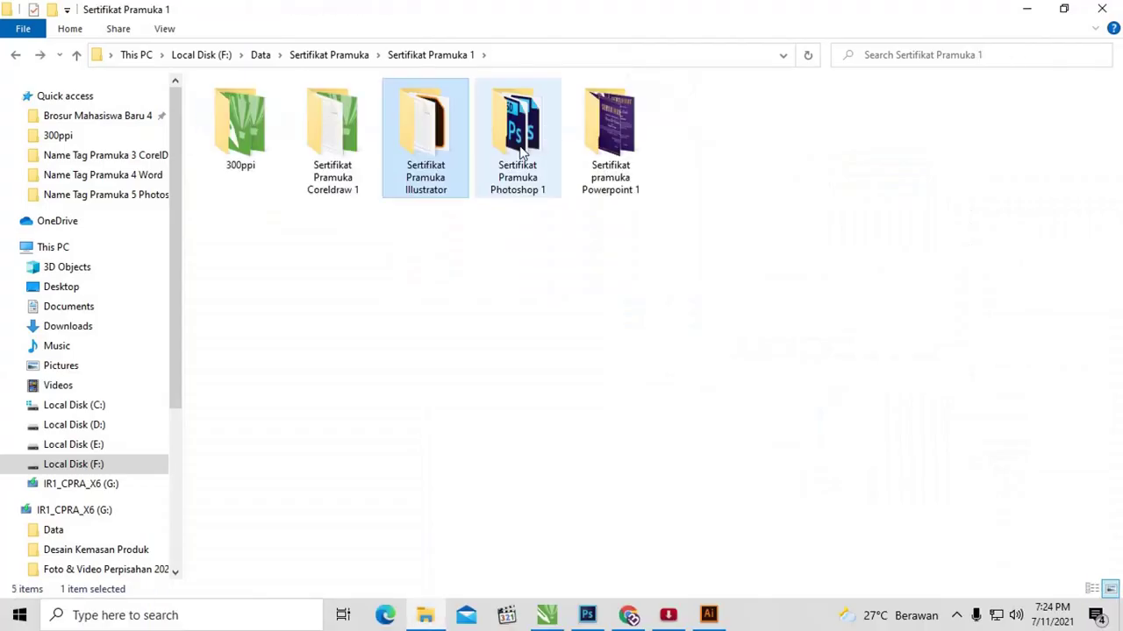
double_click(521, 149)
click(425, 112)
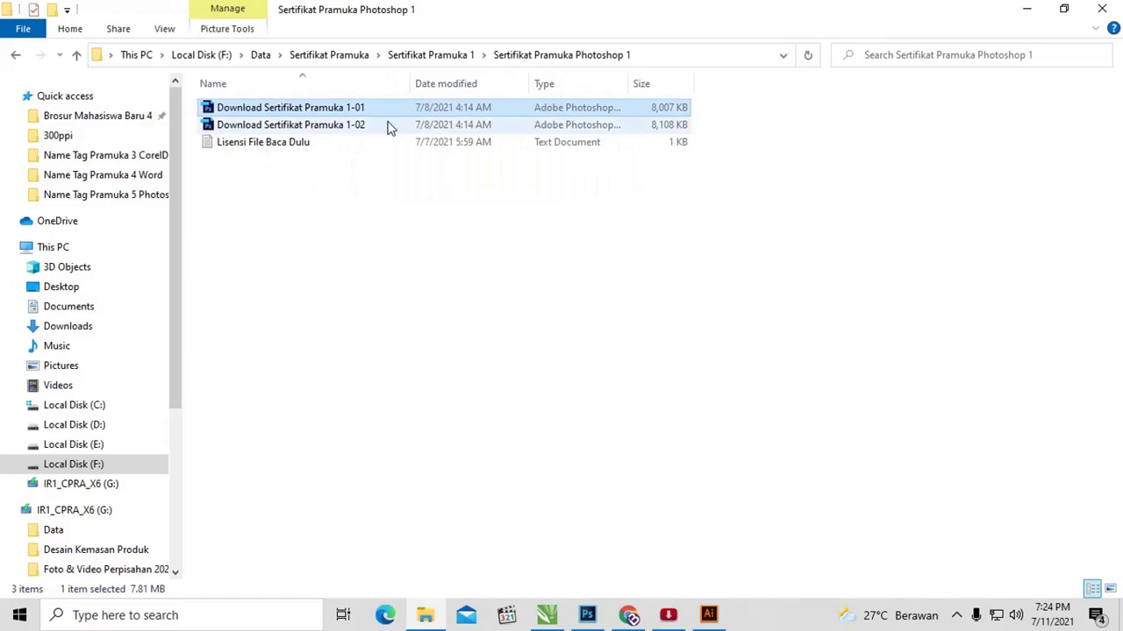
ctrl+click(388, 125)
right_click(388, 123)
click(417, 135)
key(alt+Tab)
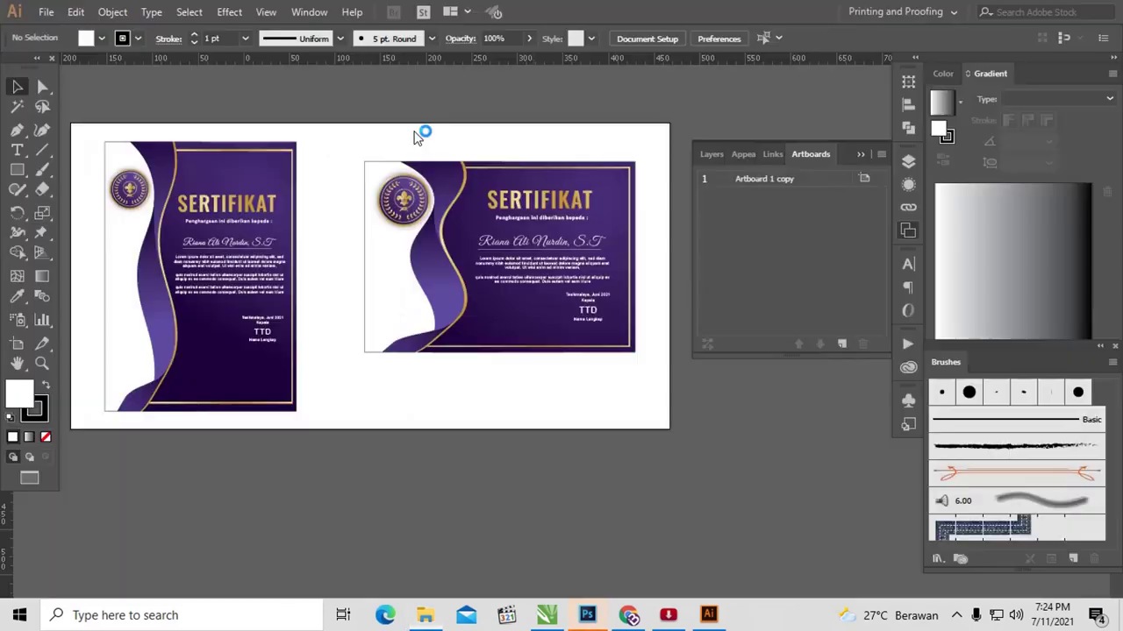
key(alt+Tab)
- Open both PowerPoint certificate files from the Sertifikat pramuka Powerpoint 1 folder
key(BackSpace)
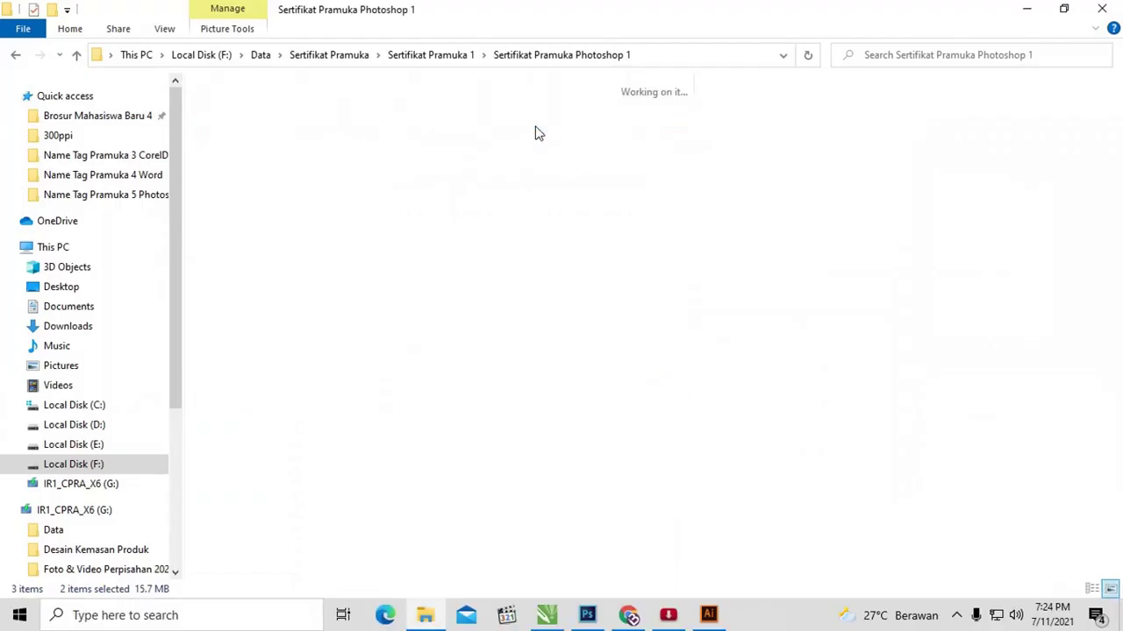
double_click(602, 117)
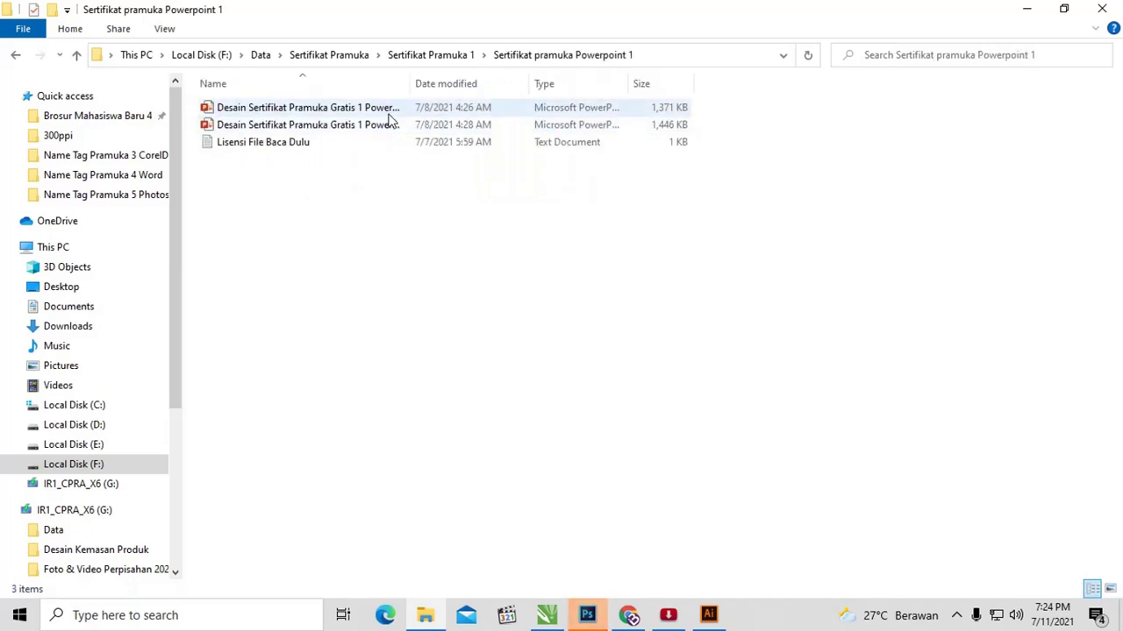
click(388, 110)
ctrl+click(391, 128)
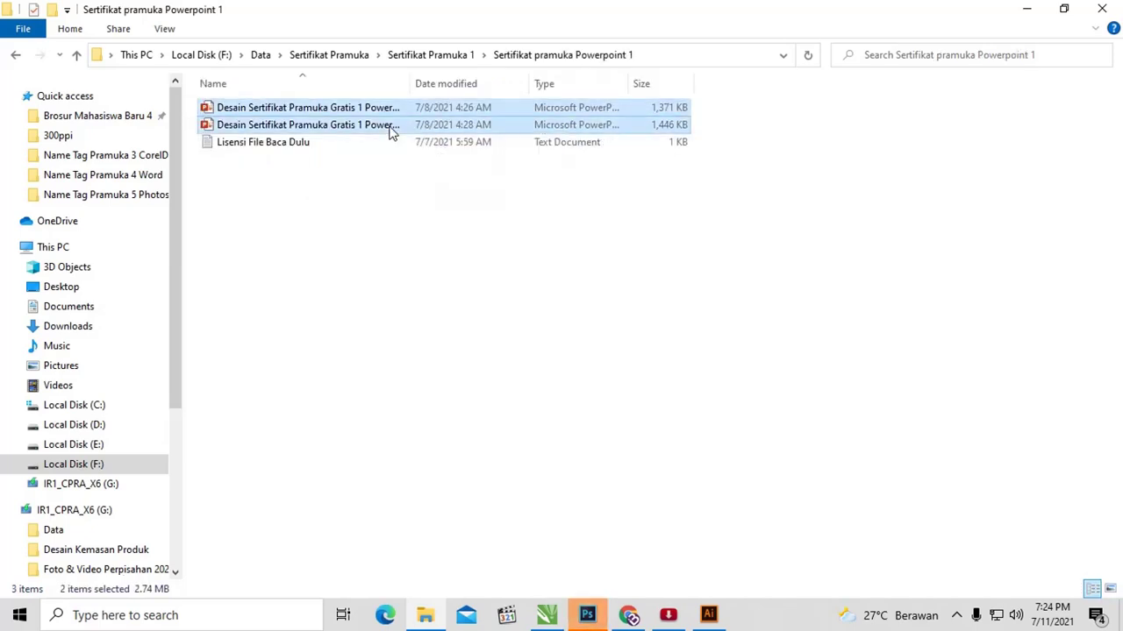
right_click(391, 129)
click(411, 140)
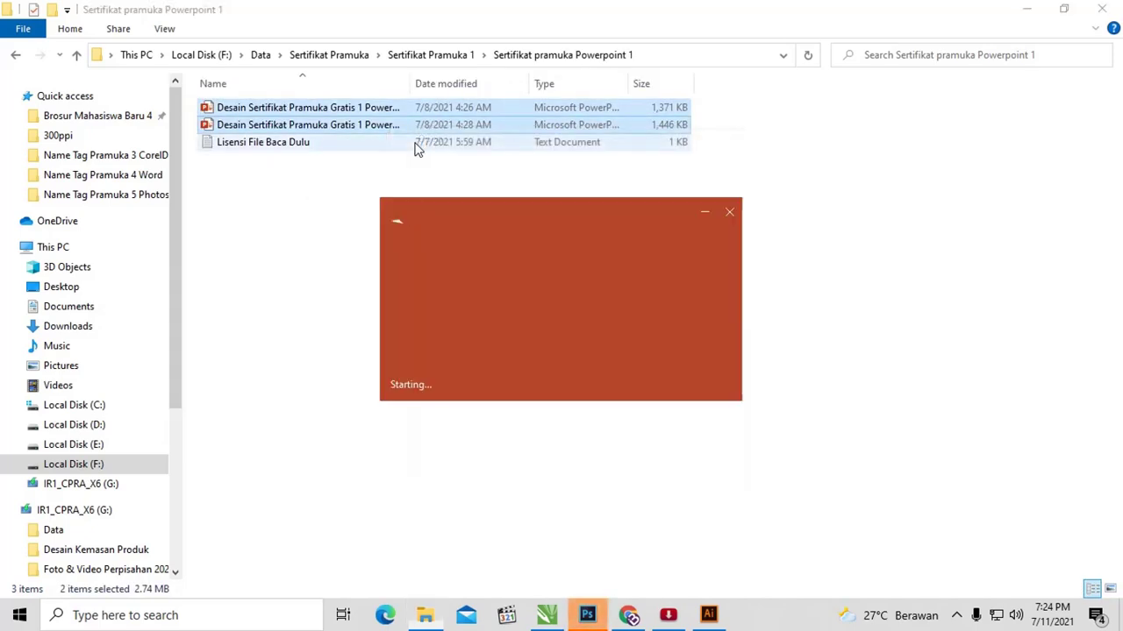
key(alt+Tab)
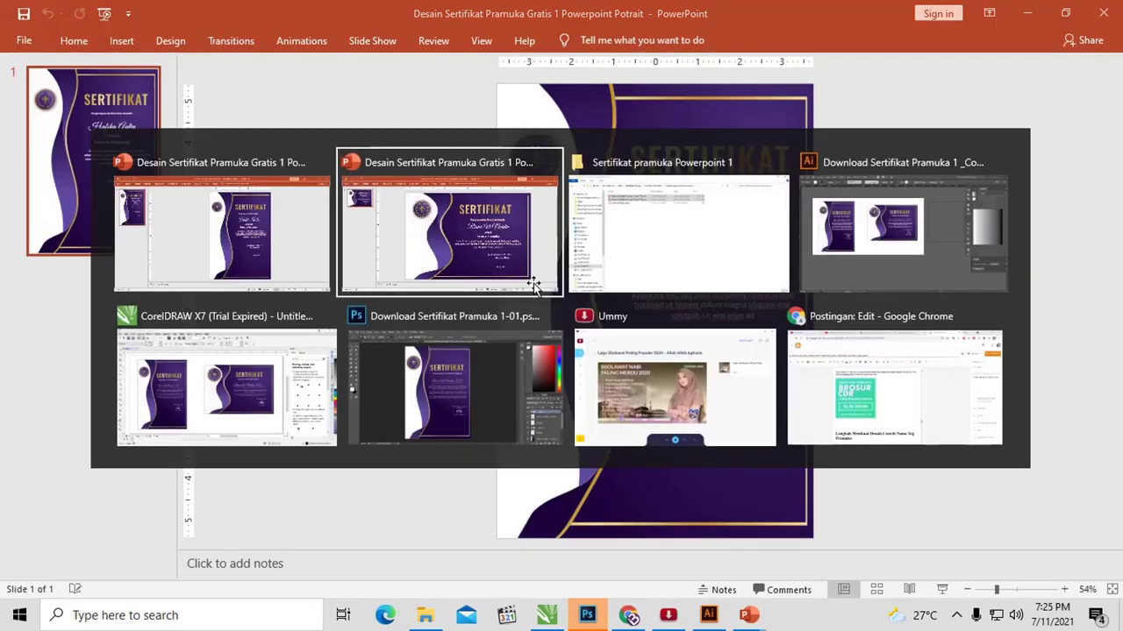
key(alt+Tab)
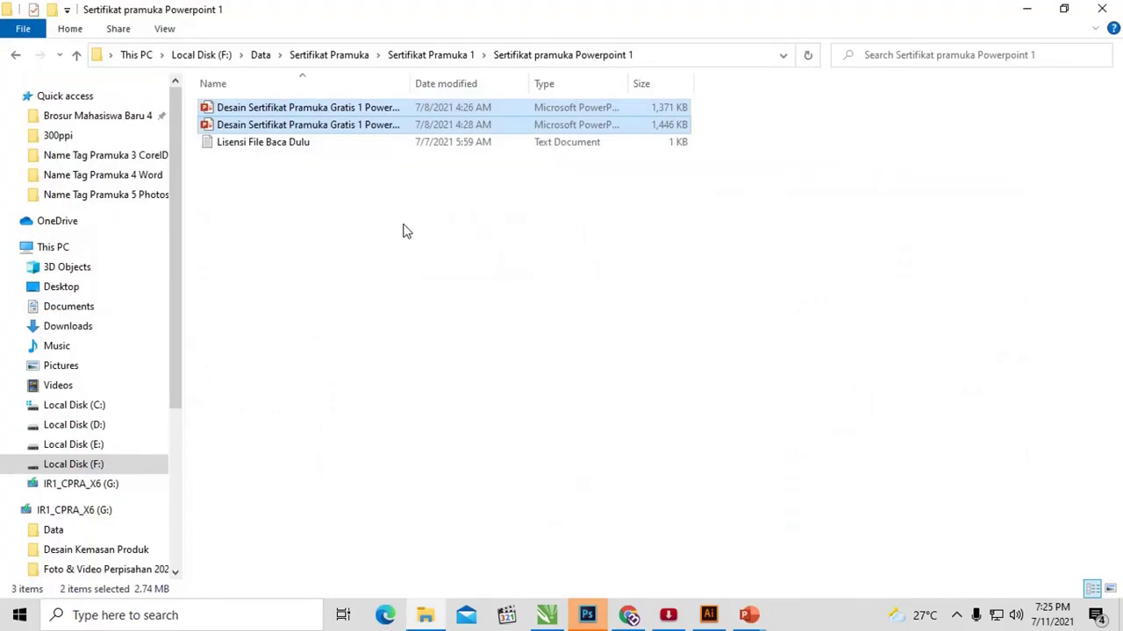
click(406, 231)
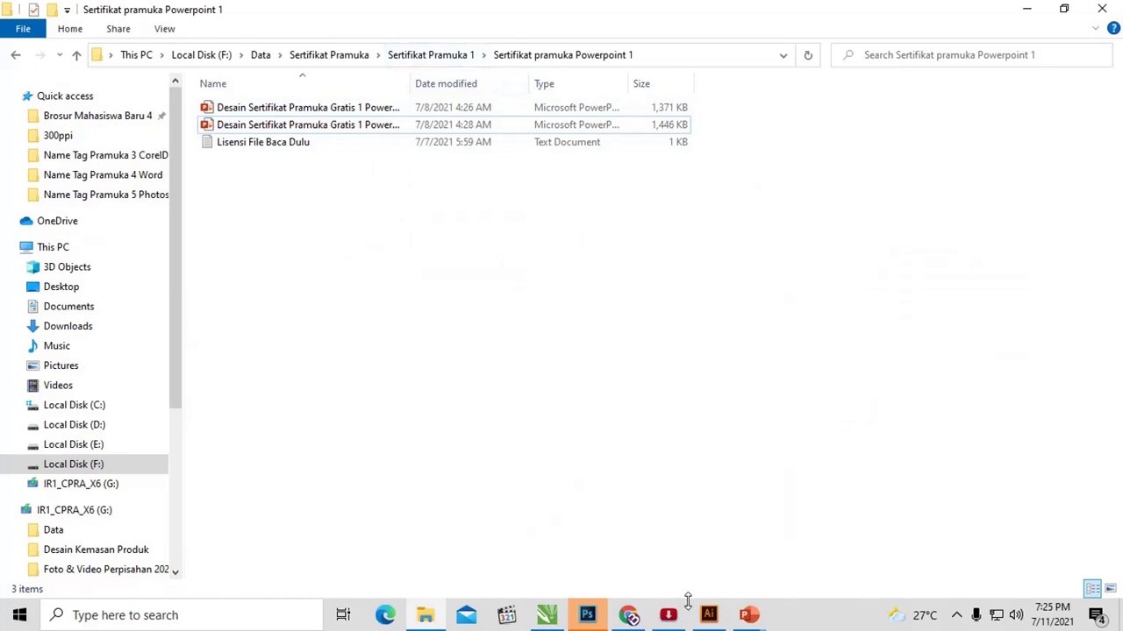
- Zoom in on the portrait certificate in CorelDRAW and select its text group
click(547, 615)
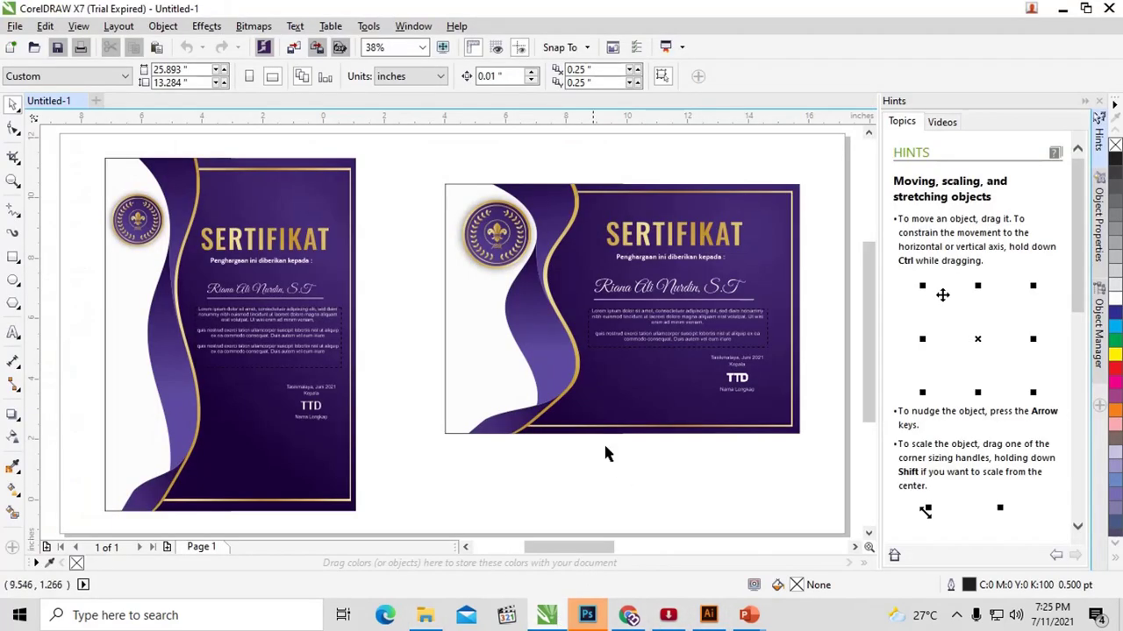
click(301, 274)
key(z)
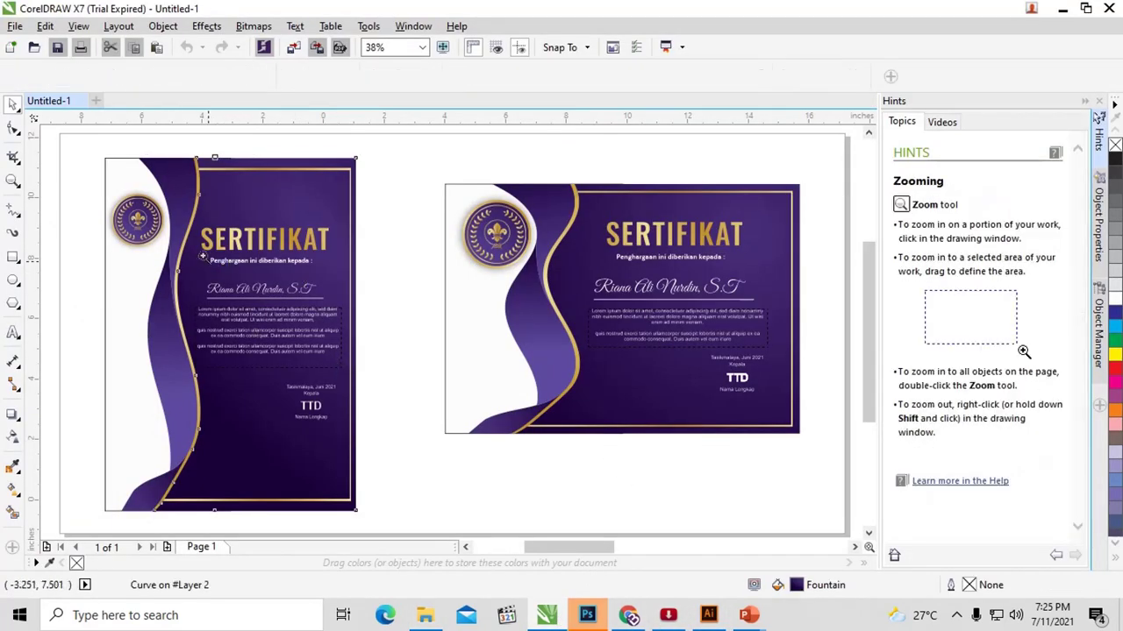
drag(70, 156, 418, 518)
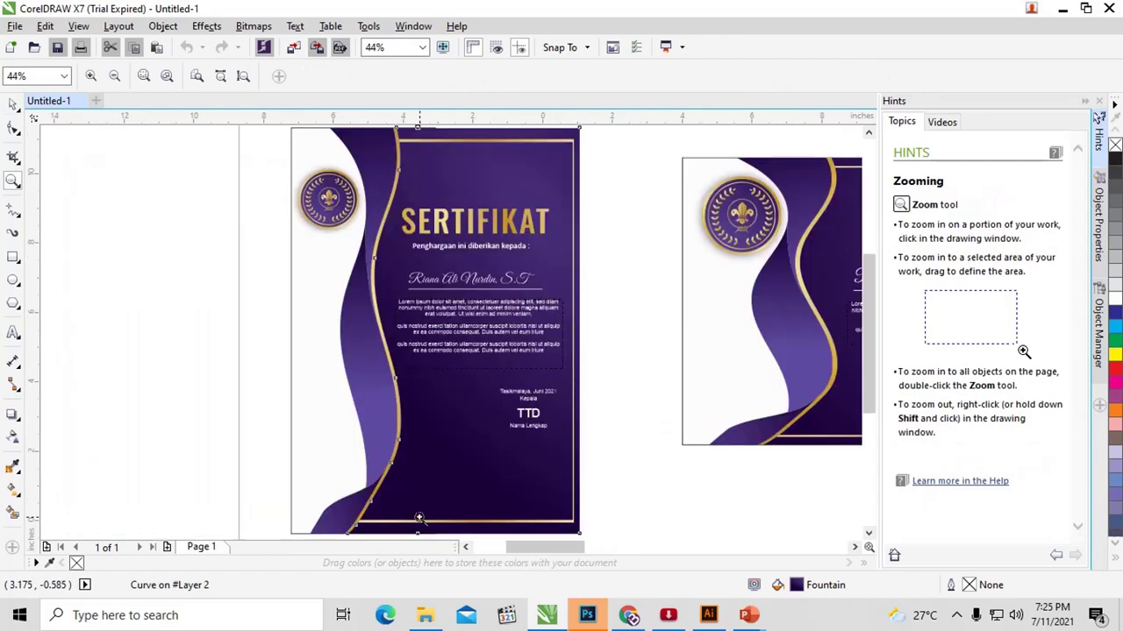
click(12, 104)
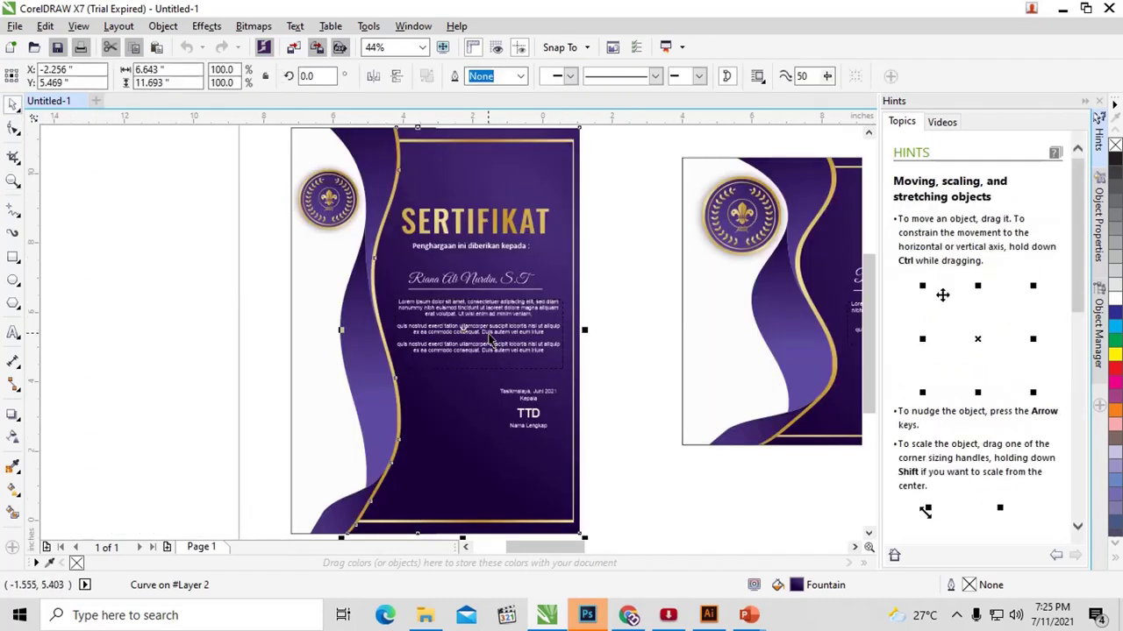
click(474, 316)
scroll(473, 316, up, 3)
scroll(474, 314, down, 2)
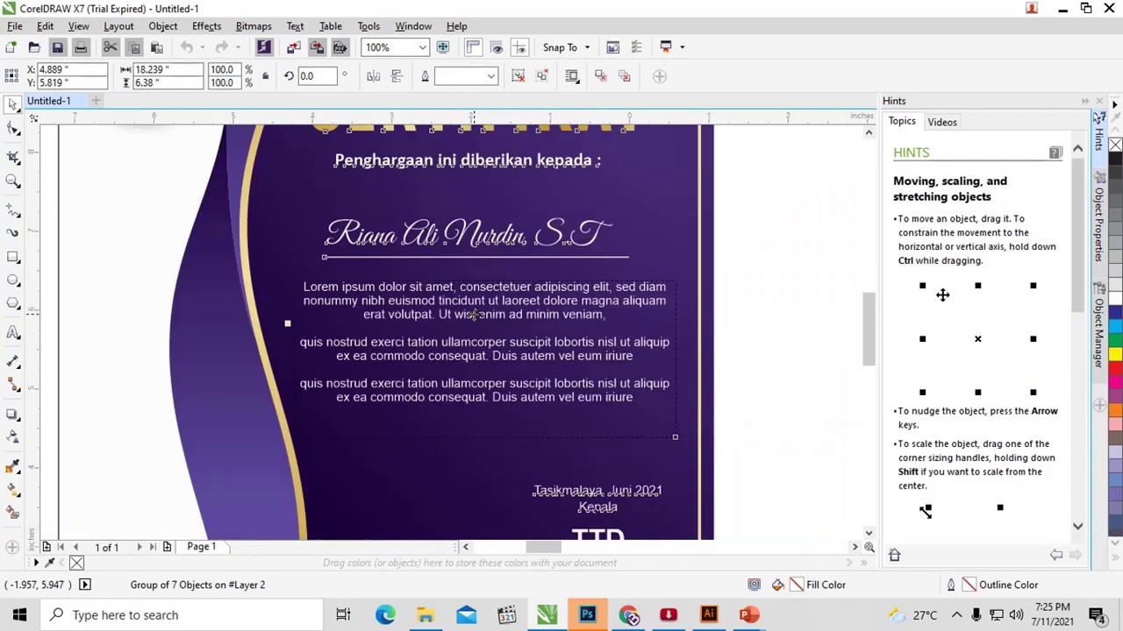
scroll(474, 314, down, 1)
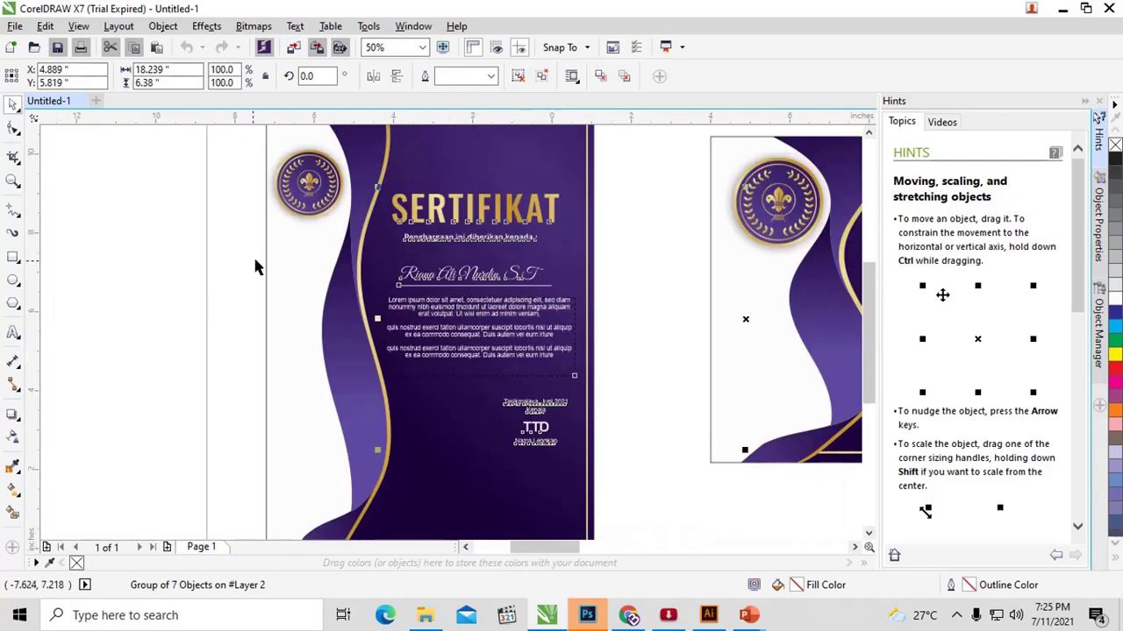
- Select the portrait certificate's body paragraph with the Text tool
click(14, 332)
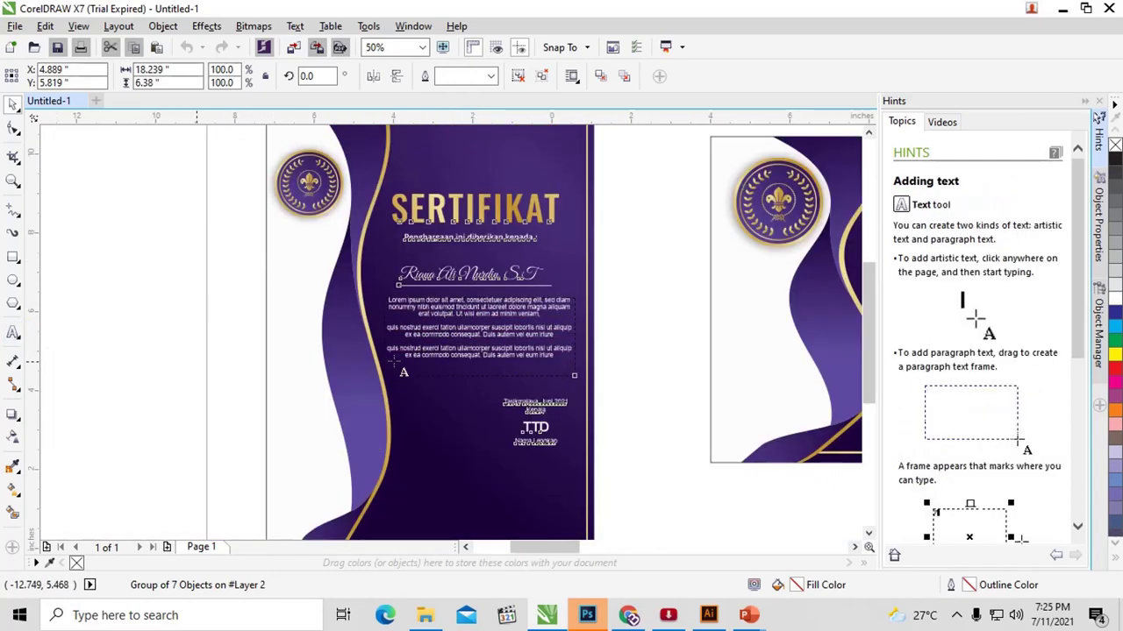
click(480, 309)
scroll(480, 309, up, 2)
scroll(479, 305, up, 1)
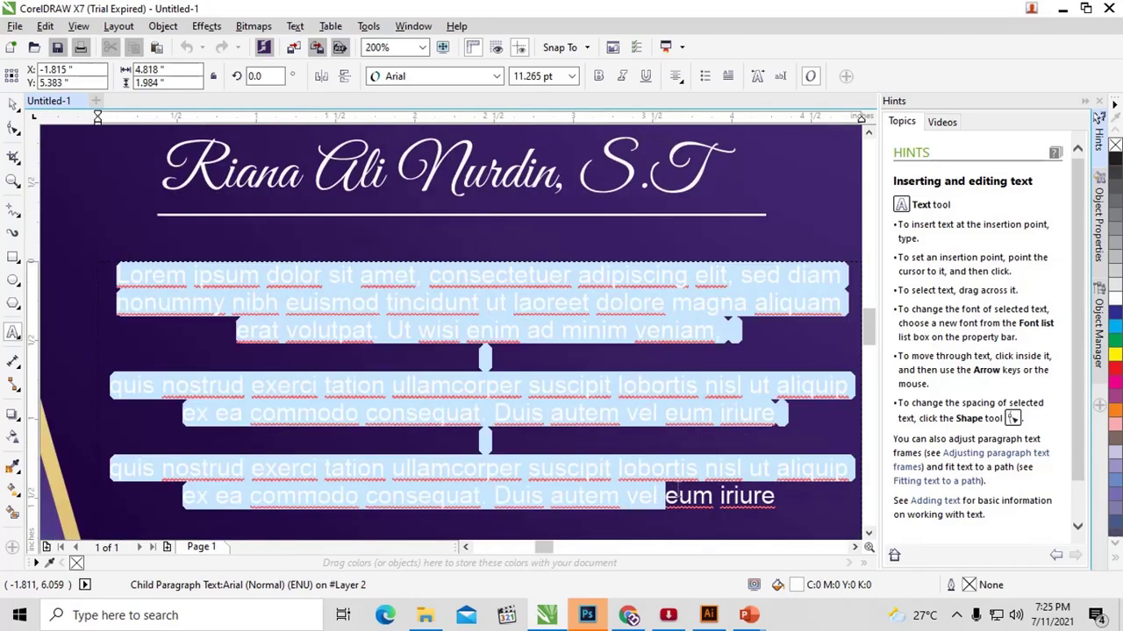
drag(118, 274, 770, 470)
scroll(353, 312, up, 1)
scroll(353, 311, up, 1)
scroll(353, 311, down, 2)
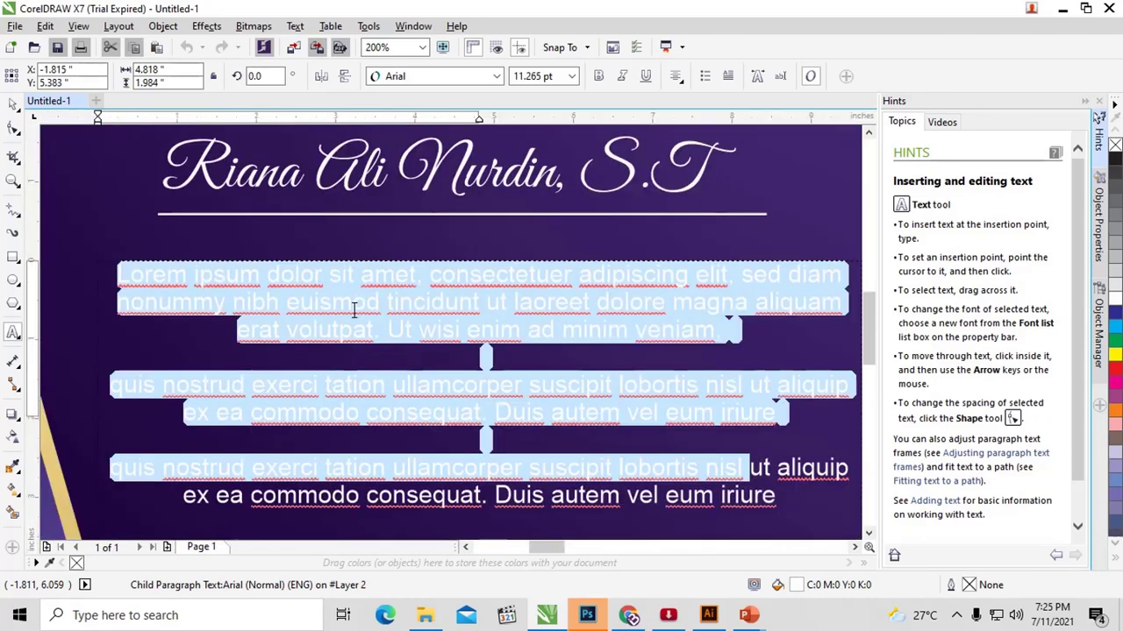
scroll(353, 311, down, 1)
- Select the recipient name as text, then pick the group holding the SERTIFIKAT heading
click(372, 237)
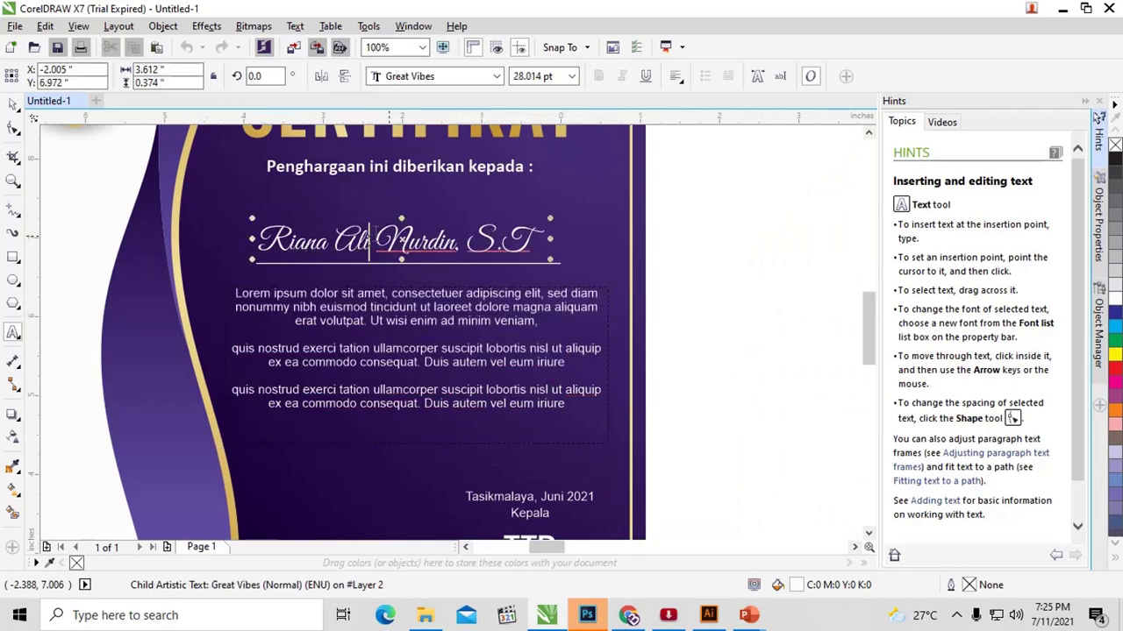
drag(279, 239, 569, 234)
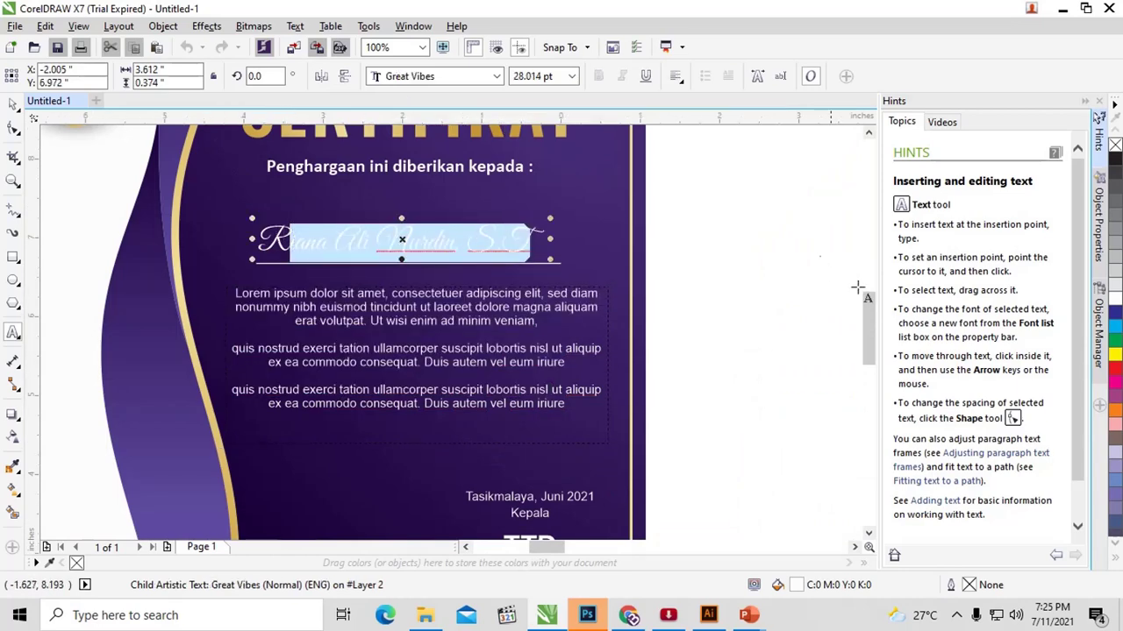
drag(877, 328, 877, 299)
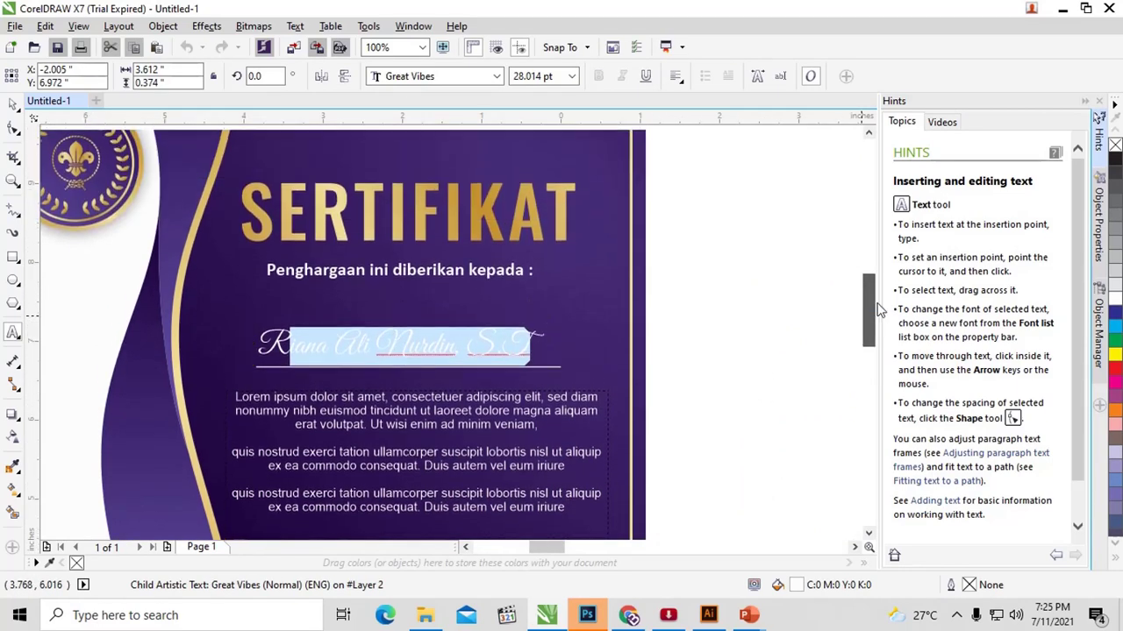
click(12, 103)
click(290, 200)
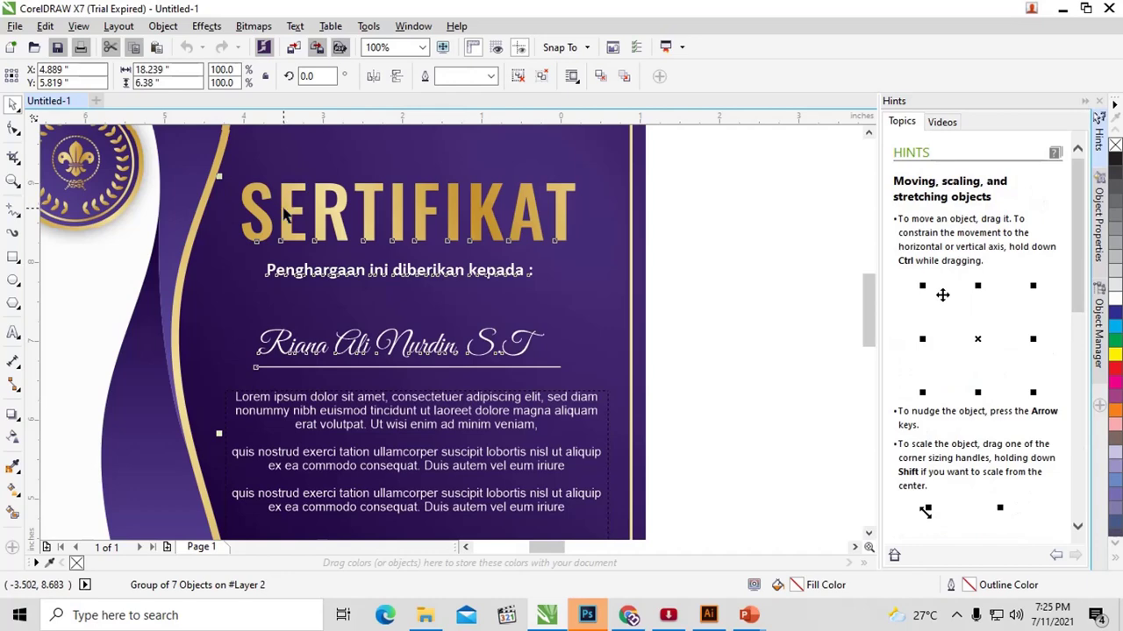
- Ungroup the selected text group and select the SERTIFIKAT heading
right_click(284, 214)
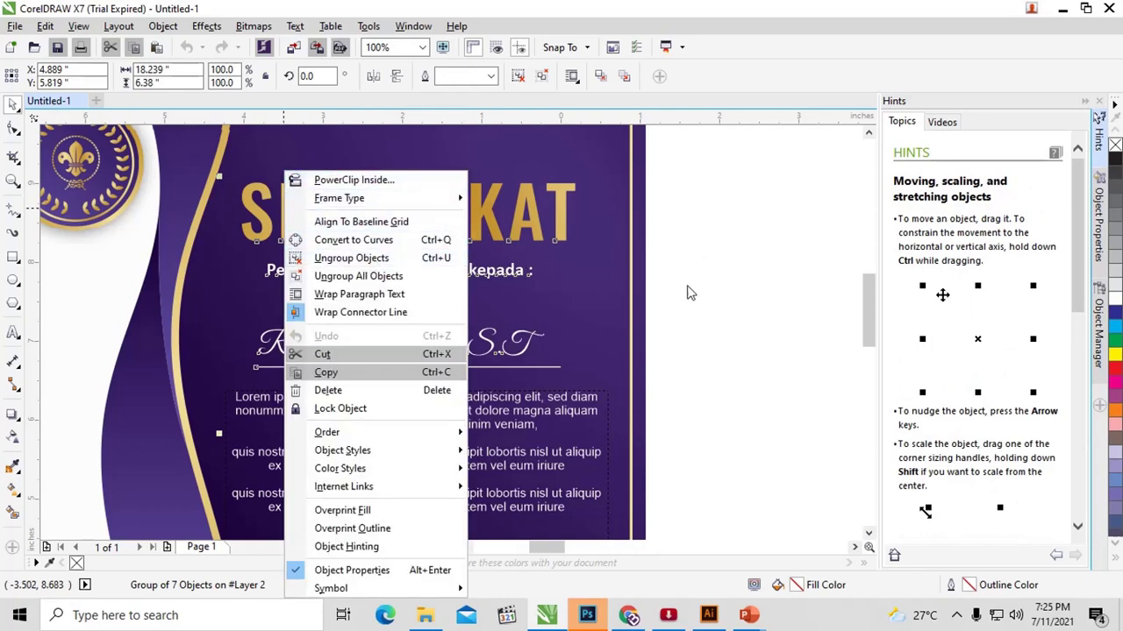
scroll(688, 292, down, 2)
click(386, 258)
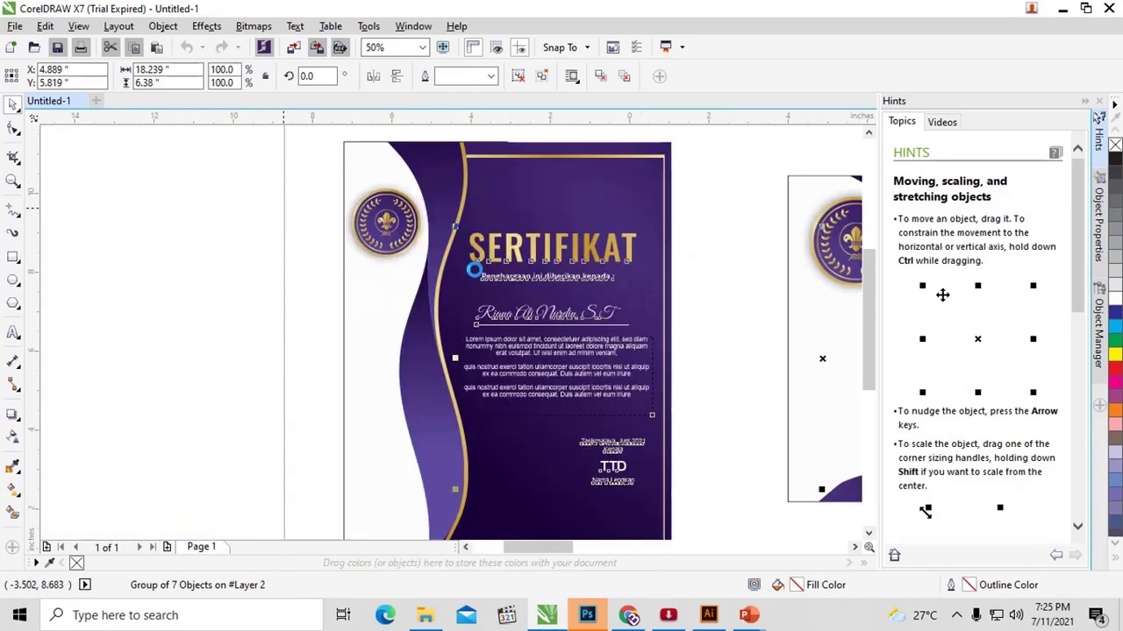
scroll(701, 263, up, 2)
click(517, 228)
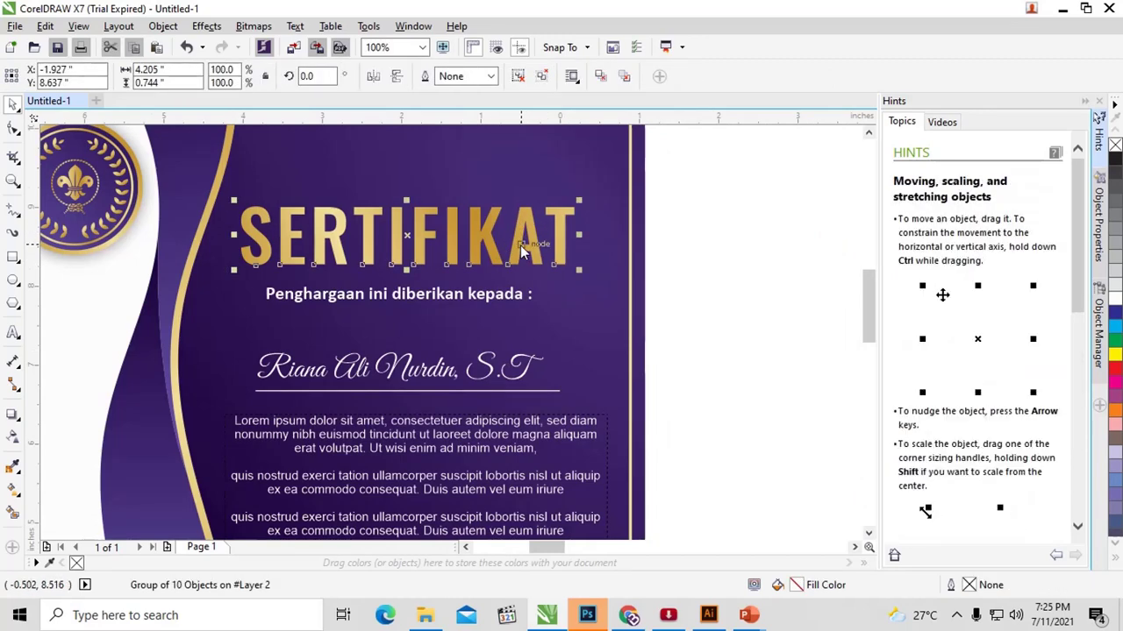
right_click(520, 246)
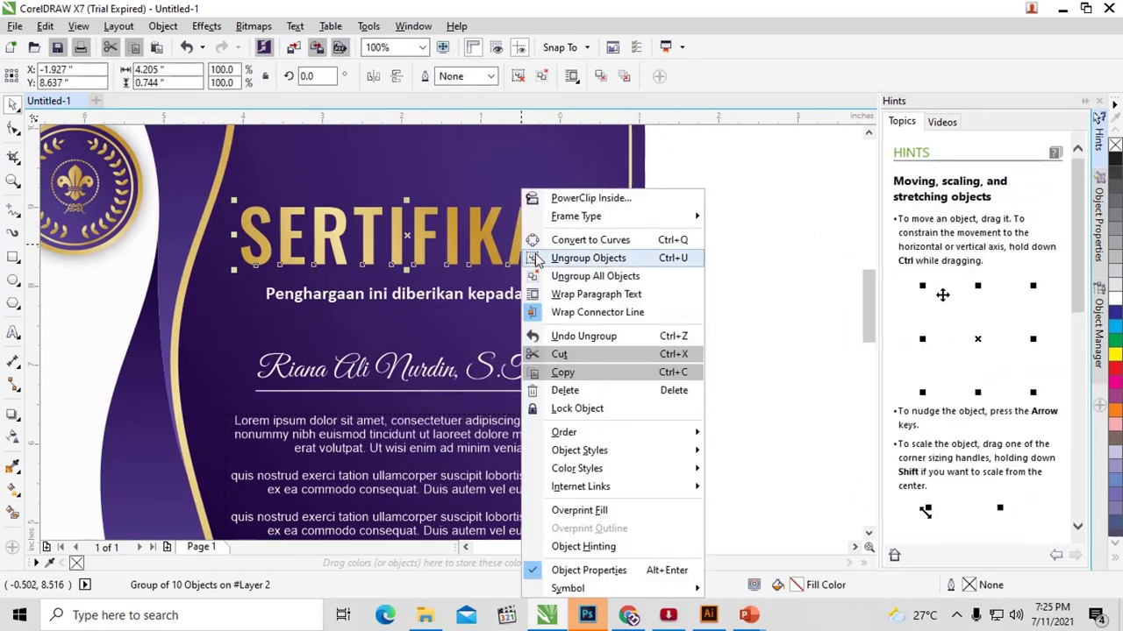
- Check the SERTIFIKAT heading is editable text, then return to selection
click(13, 331)
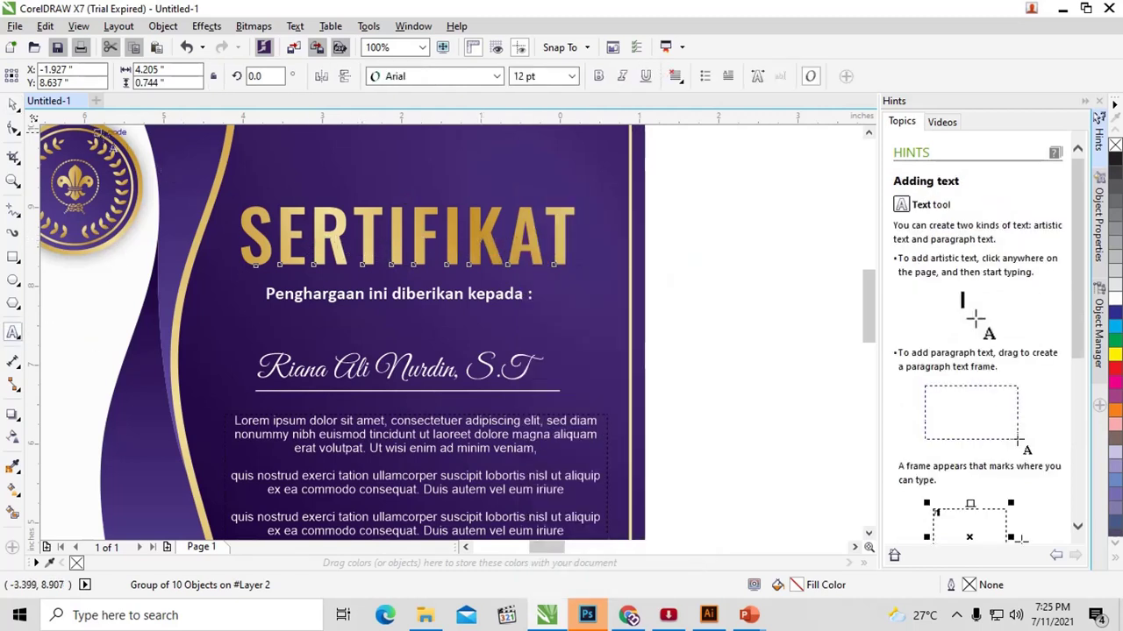
click(339, 234)
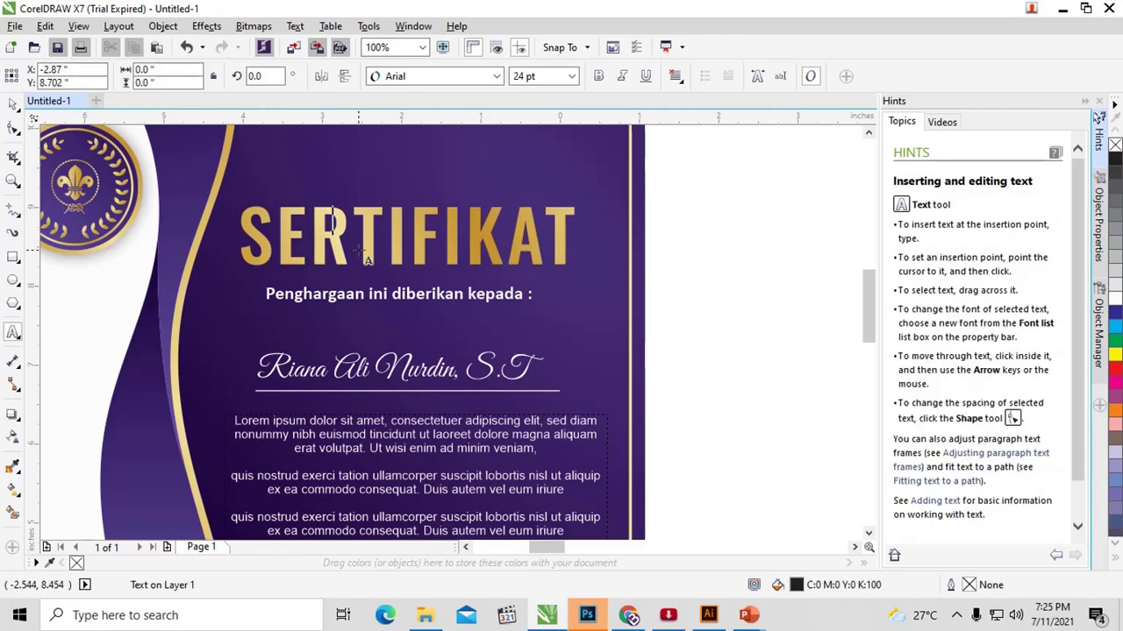
key(ctrl+space)
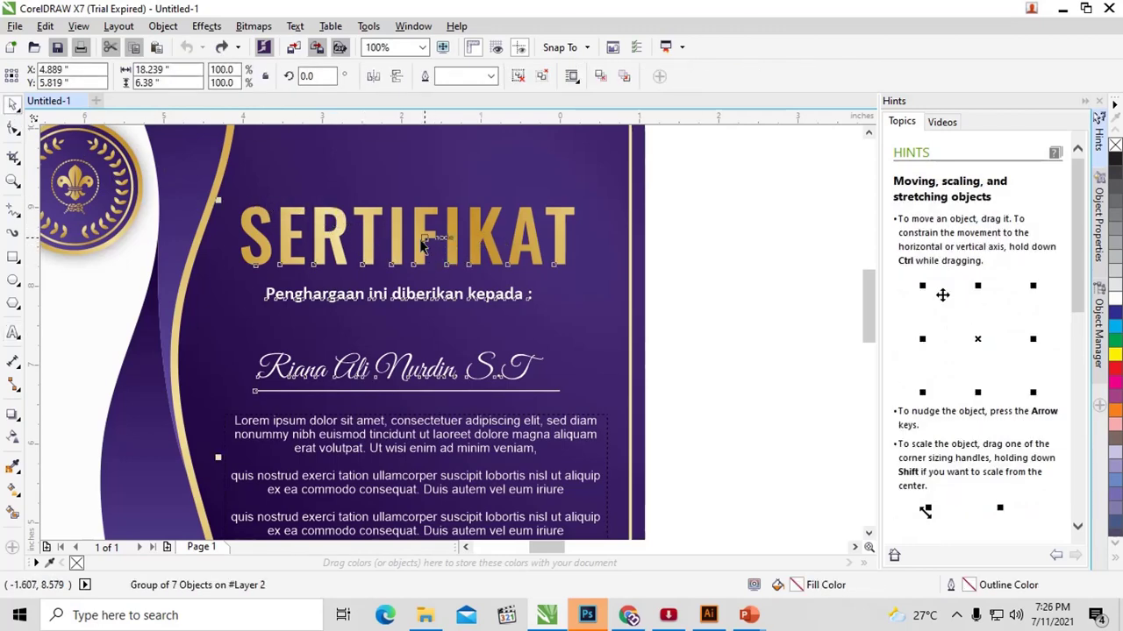
scroll(547, 252, down, 2)
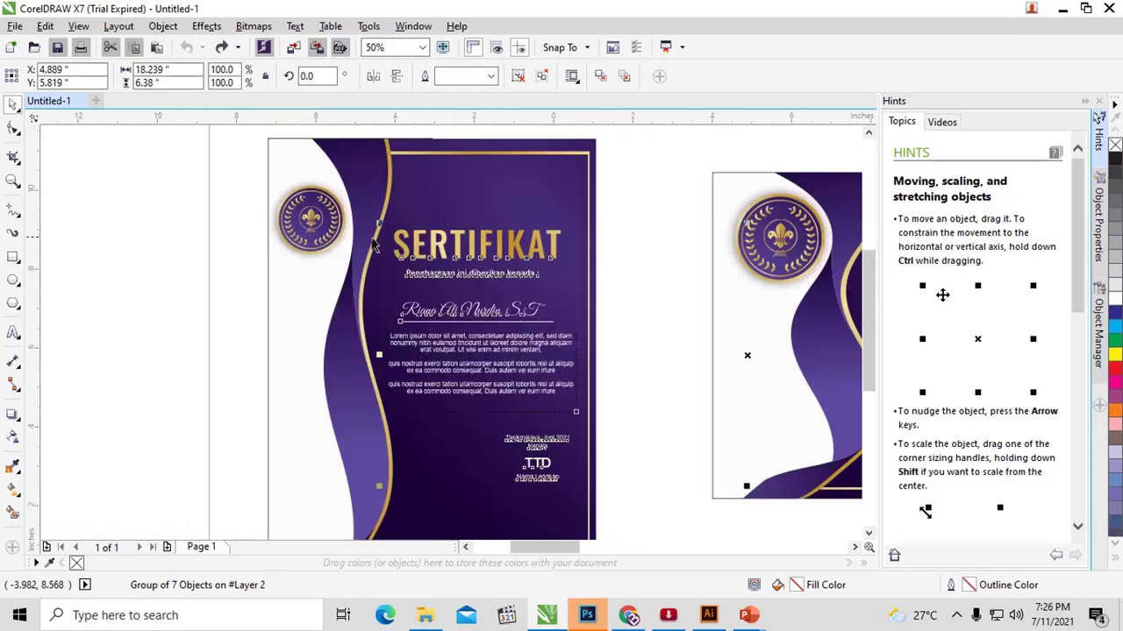
scroll(298, 218, up, 3)
scroll(354, 196, up, 3)
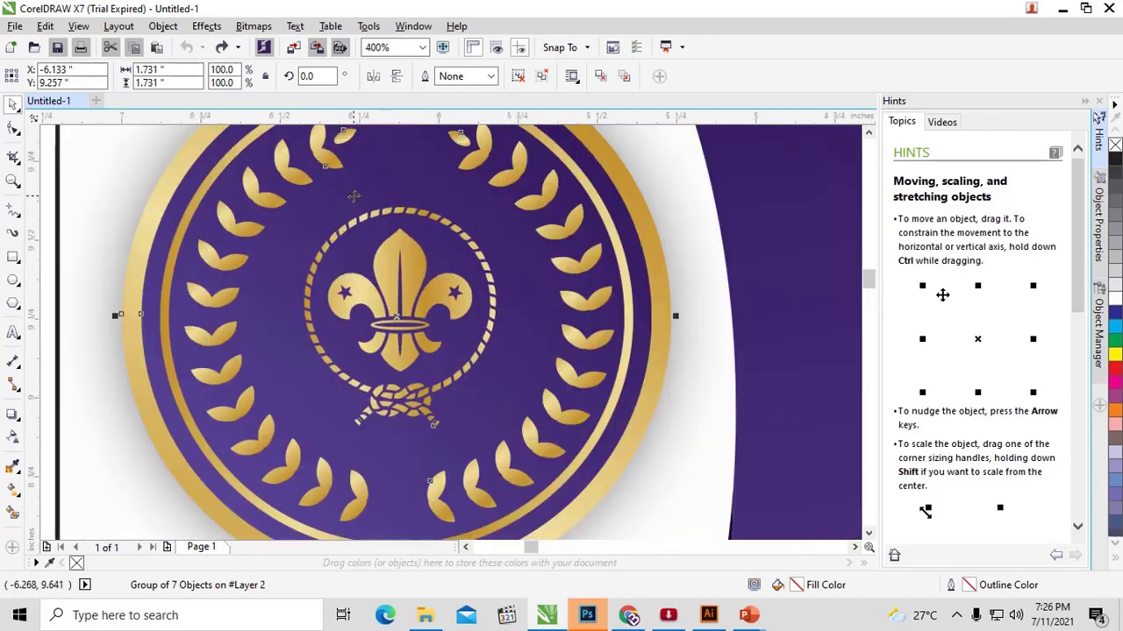
- Leave the emblem group intact, deselect it, and bring both certificates into view
right_click(353, 191)
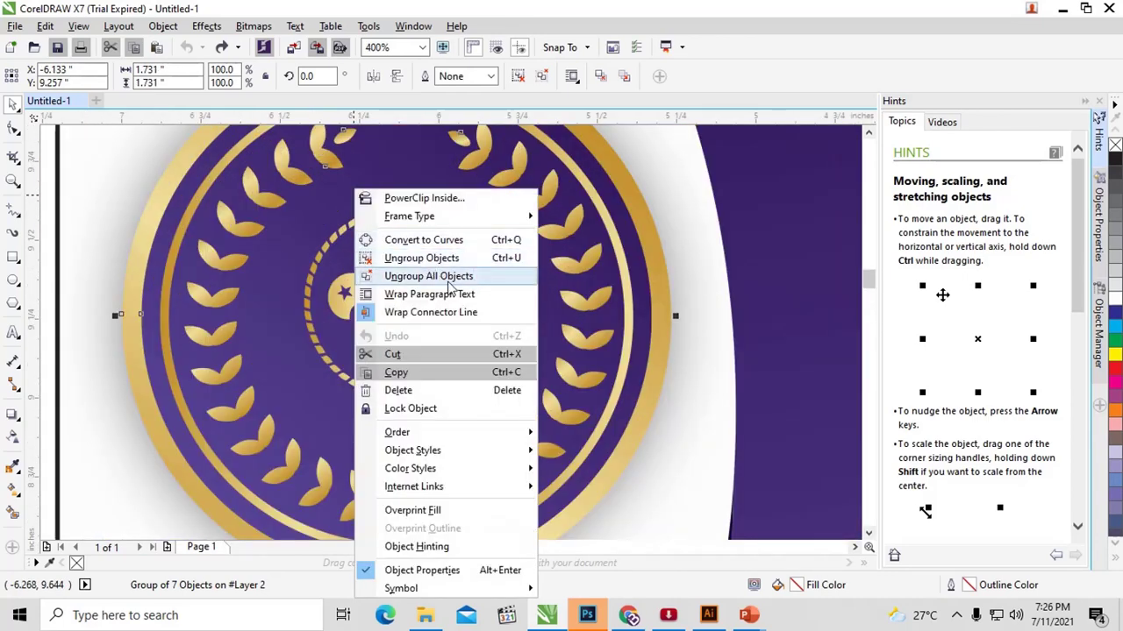
click(592, 252)
scroll(592, 252, down, 3)
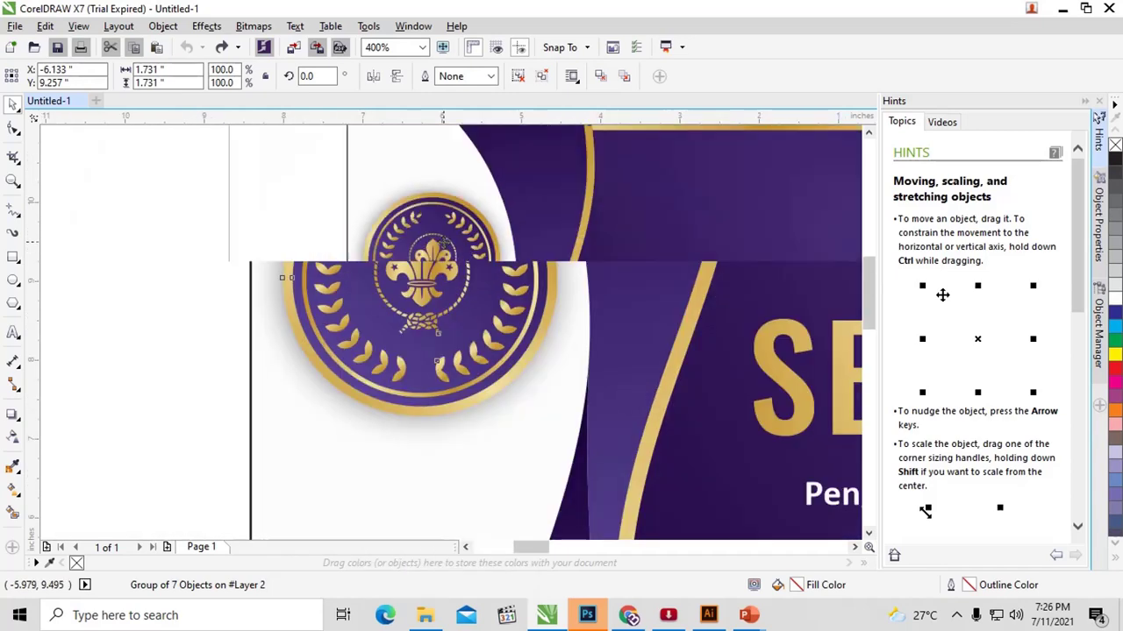
scroll(511, 294, down, 3)
click(770, 251)
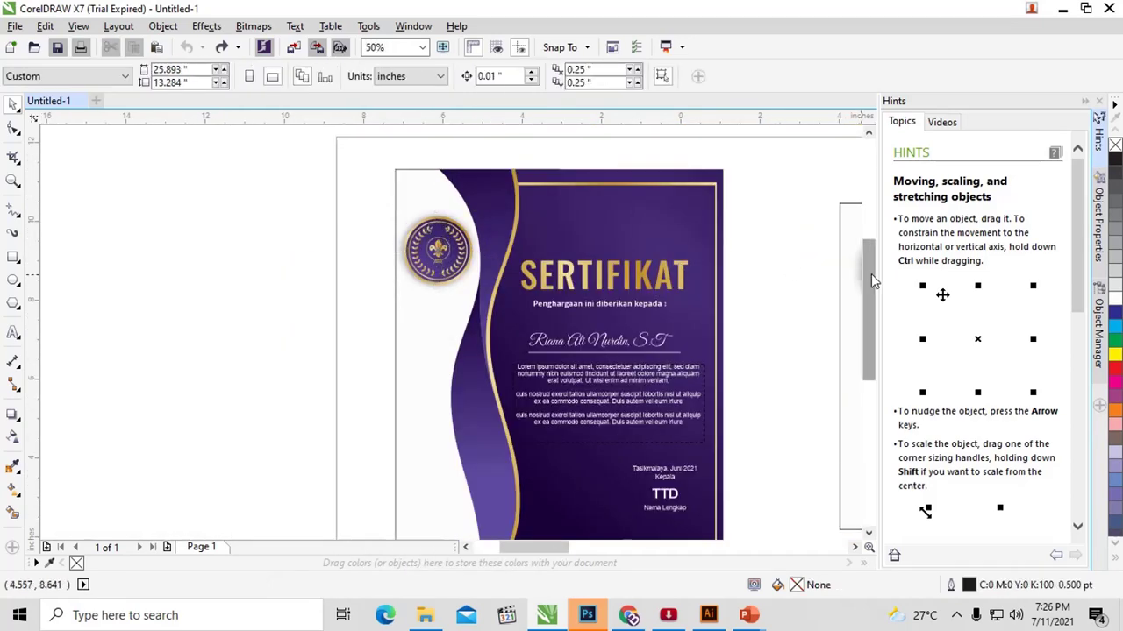
mouse_move(871, 274)
mouse_down()
mouse_move(871, 312)
mouse_move(870, 290)
mouse_up()
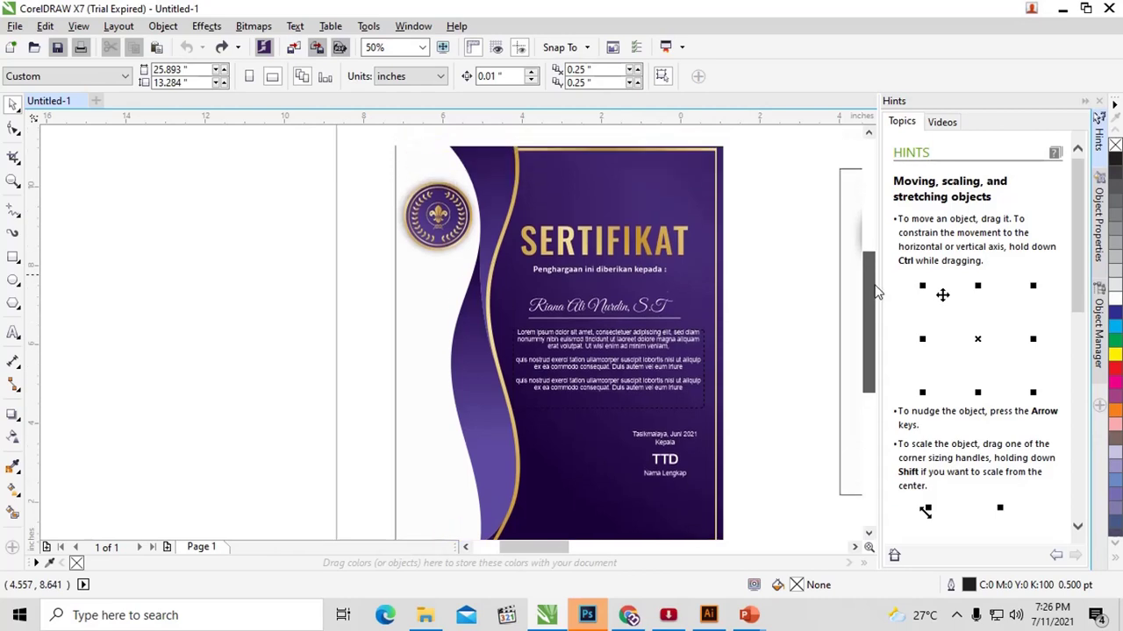
scroll(543, 274, right, 1)
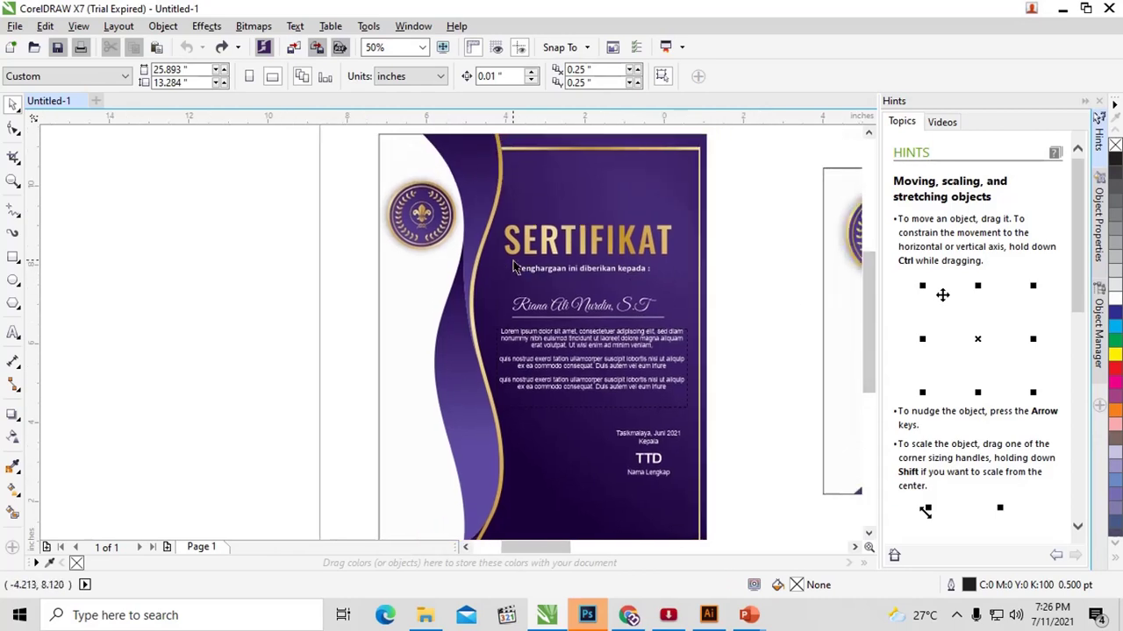
scroll(513, 266, down, 1)
- Move the portrait certificate's purple wave curve left over the white panel
scroll(513, 259, left, 1)
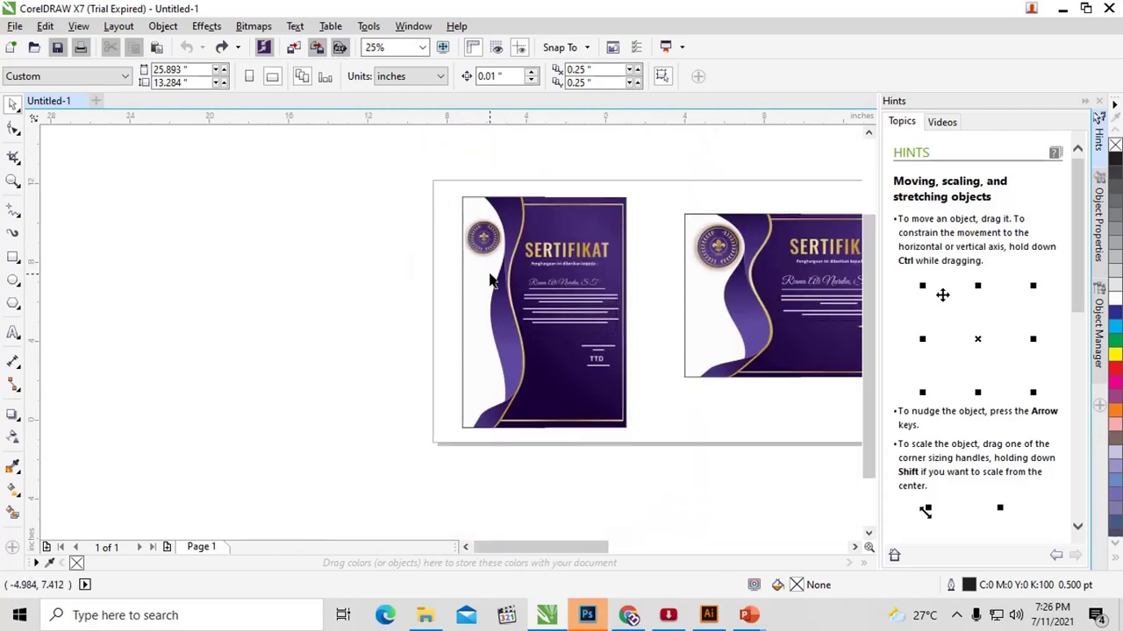
click(512, 233)
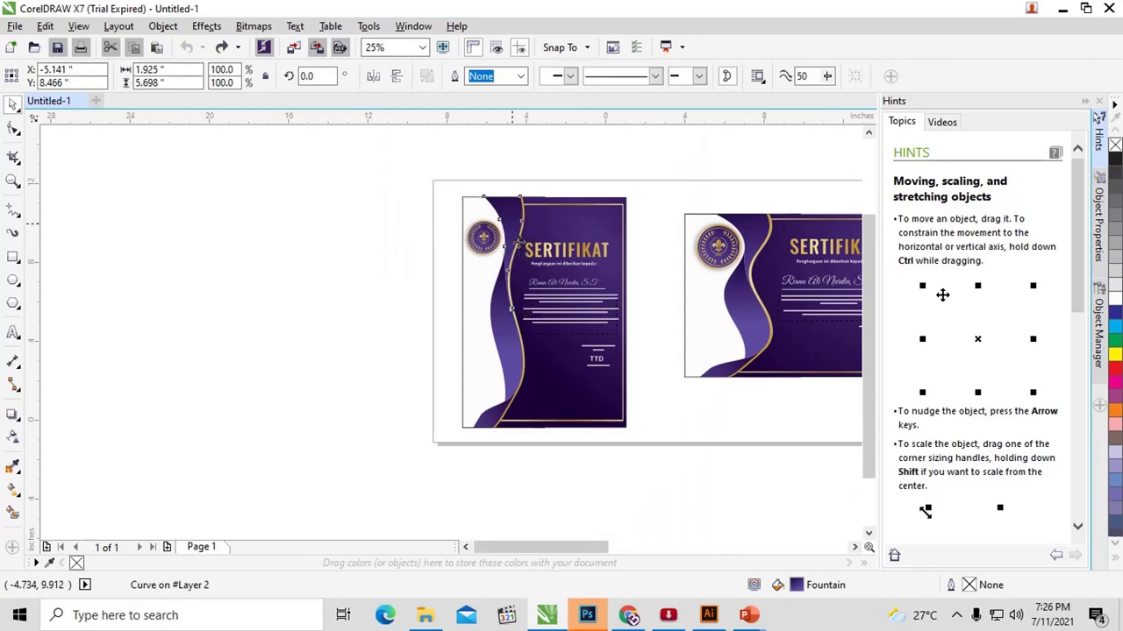
click(506, 228)
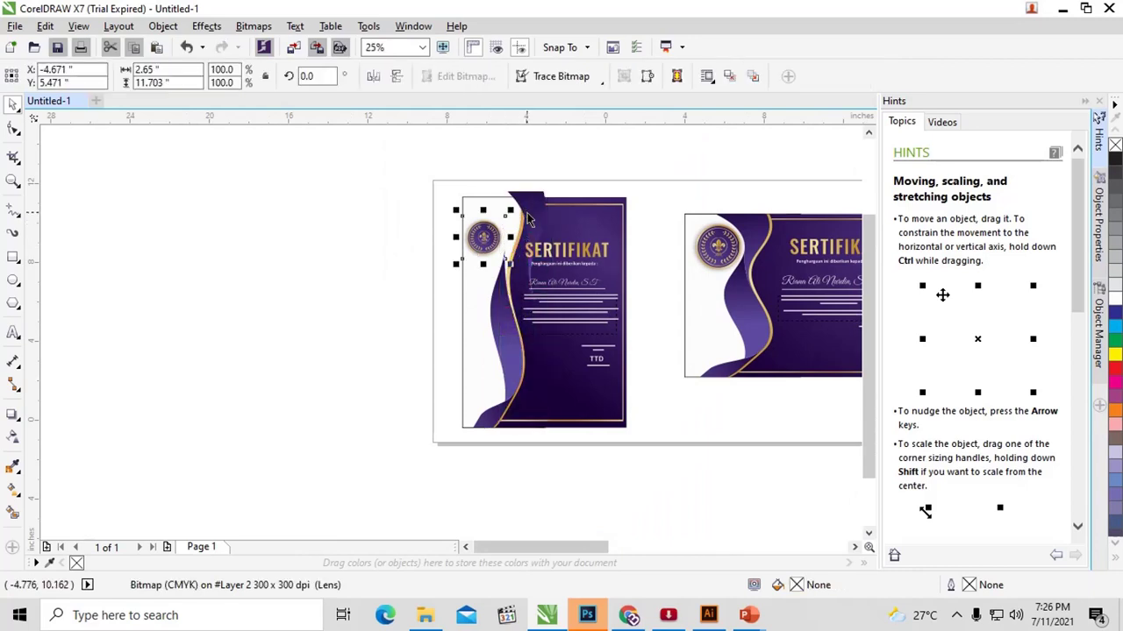
mouse_move(519, 355)
mouse_down()
mouse_move(482, 361)
mouse_move(478, 412)
mouse_up()
click(664, 389)
drag(598, 547, 619, 547)
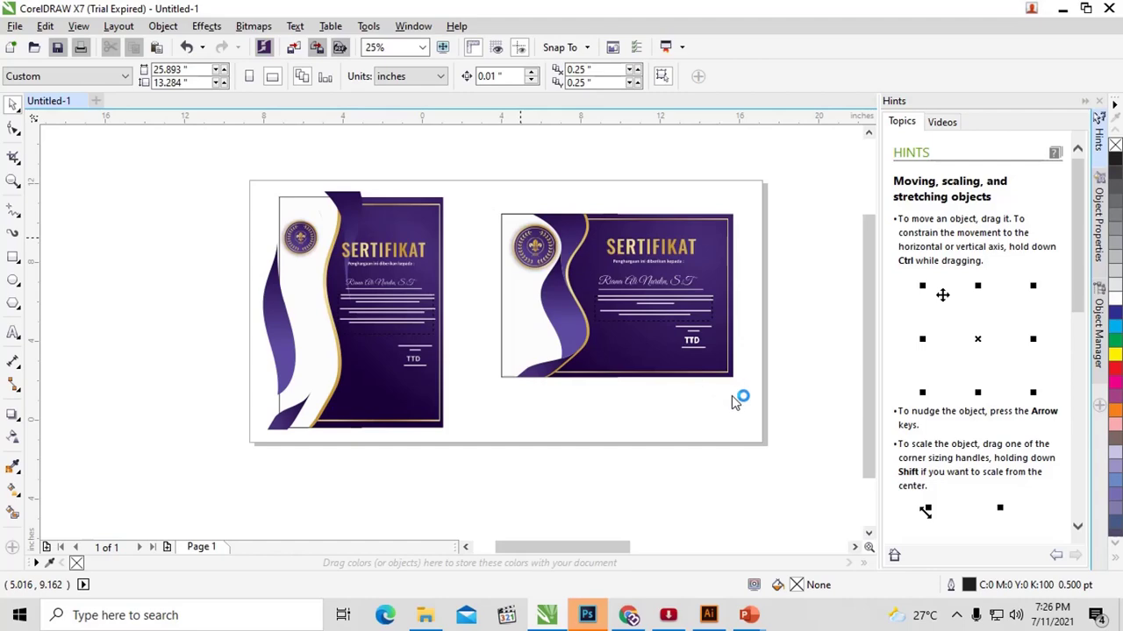
- Zoom in on the landscape certificate and return to the Pick tool
key(z)
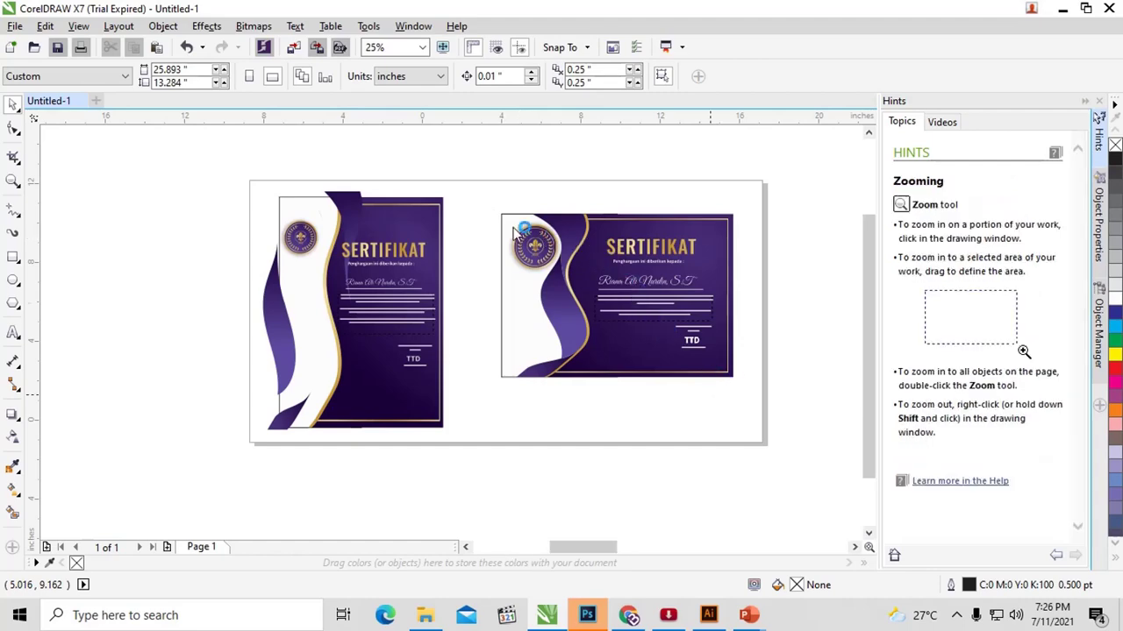
click(594, 295)
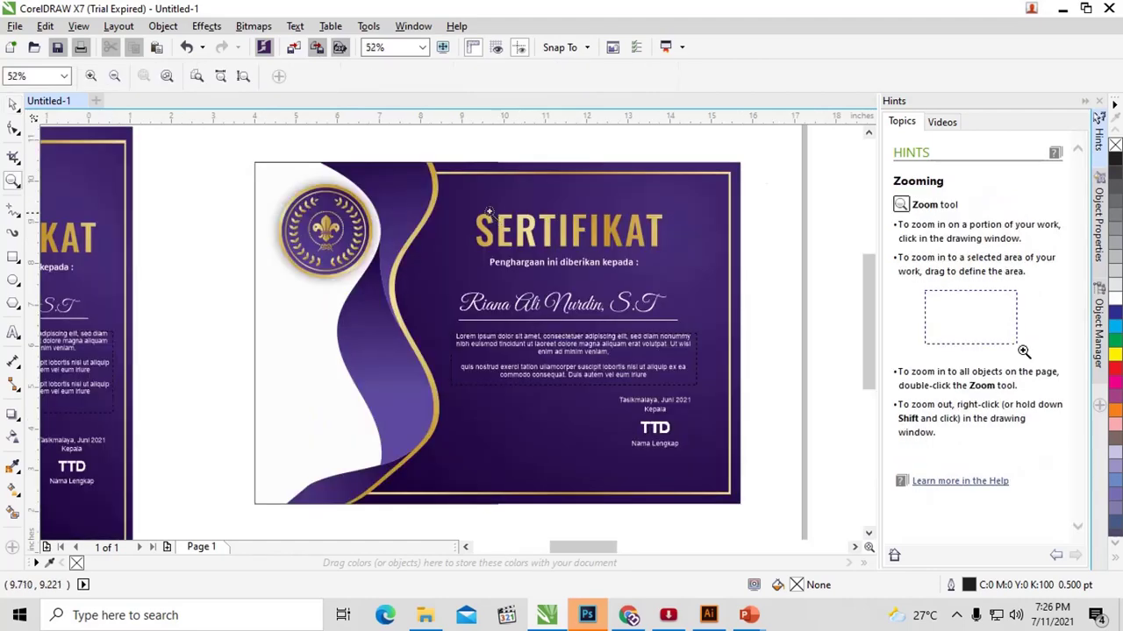
click(12, 103)
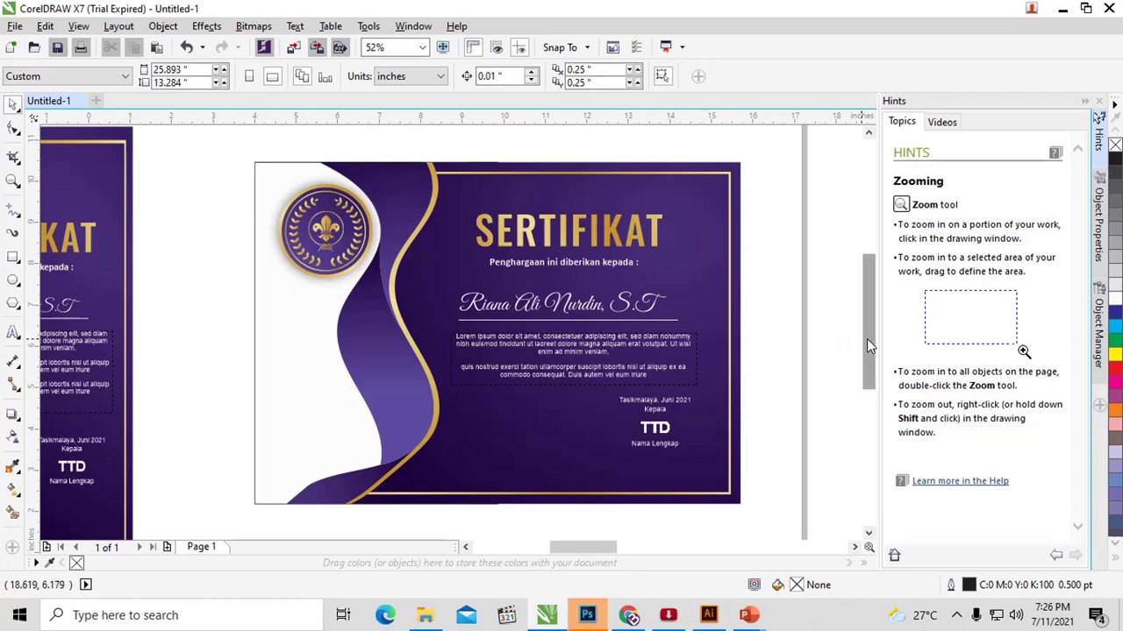
mouse_move(867, 339)
mouse_down()
mouse_move(864, 366)
mouse_move(838, 319)
mouse_up()
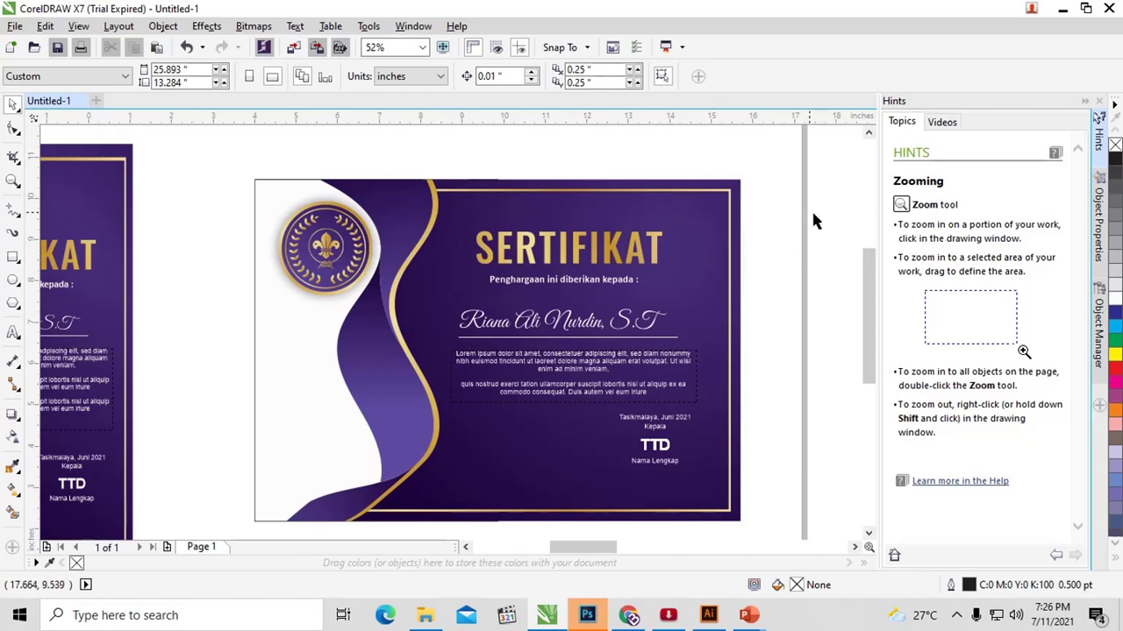
scroll(870, 287, up, 2)
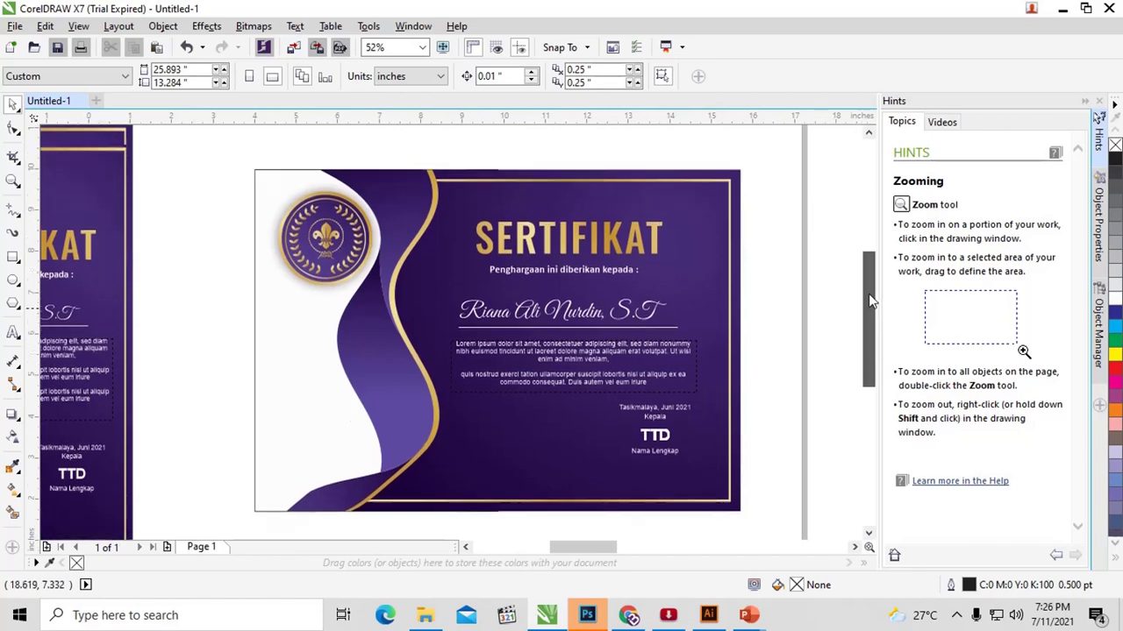
- Bring up Download Sertifikat Pramuka 1-02.psd in Photoshop with a taller floating Layers panel
click(590, 618)
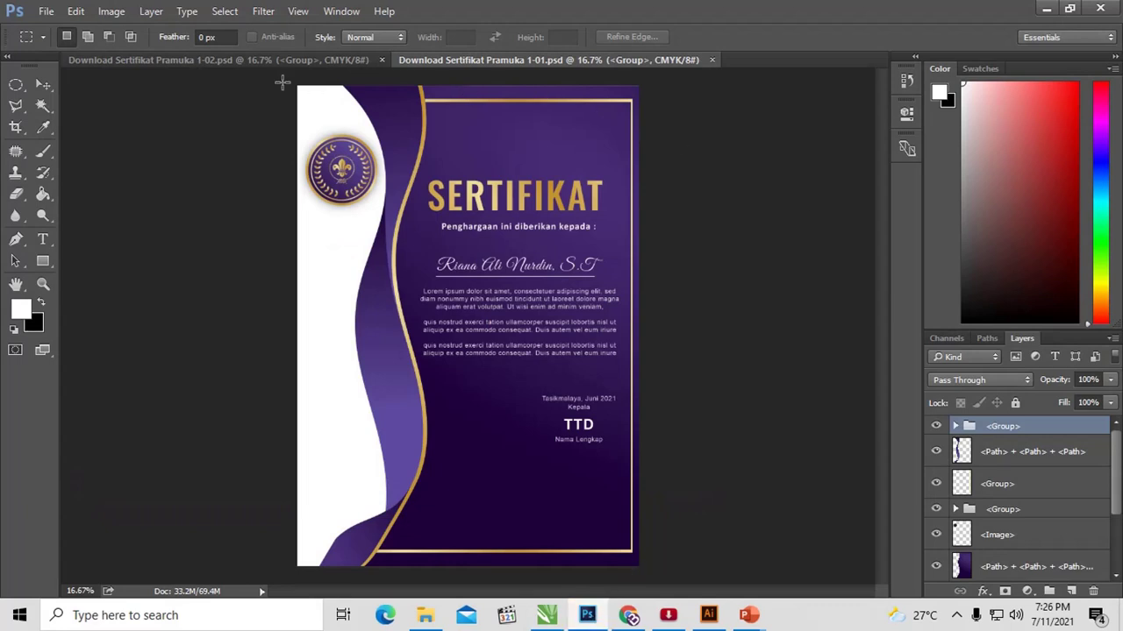
click(273, 61)
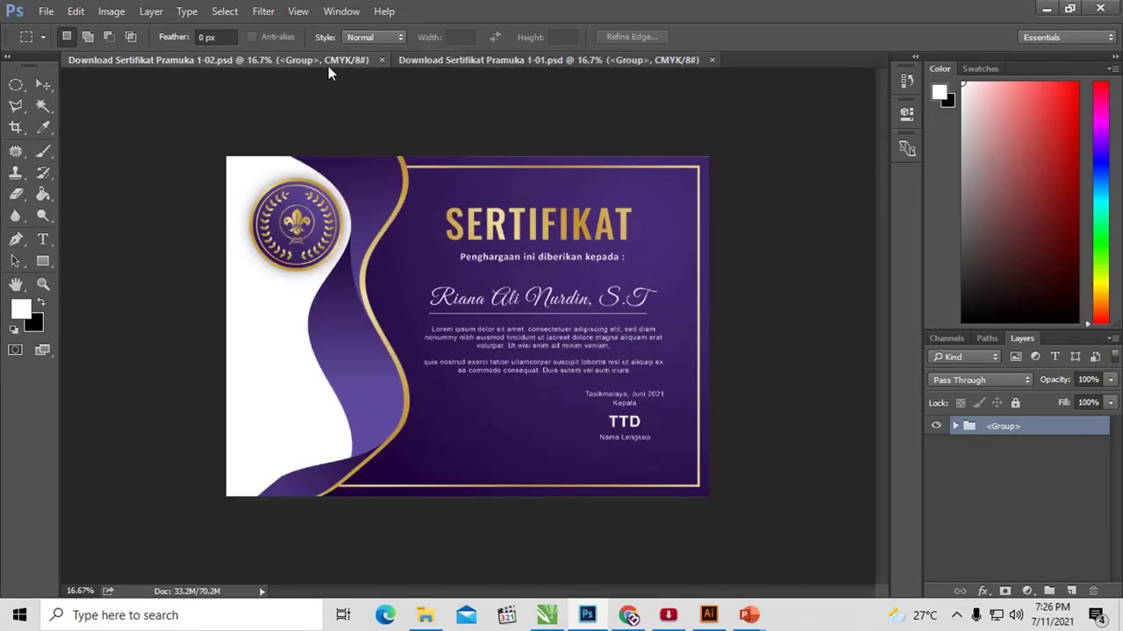
key(ctrl+Tab)
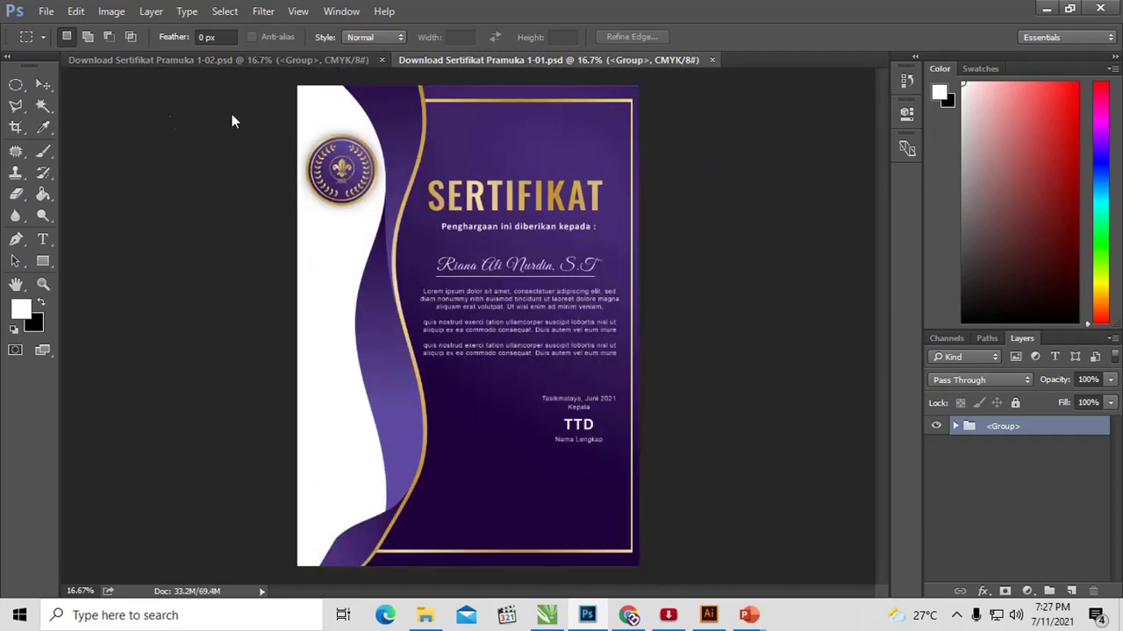
key(ctrl+Tab)
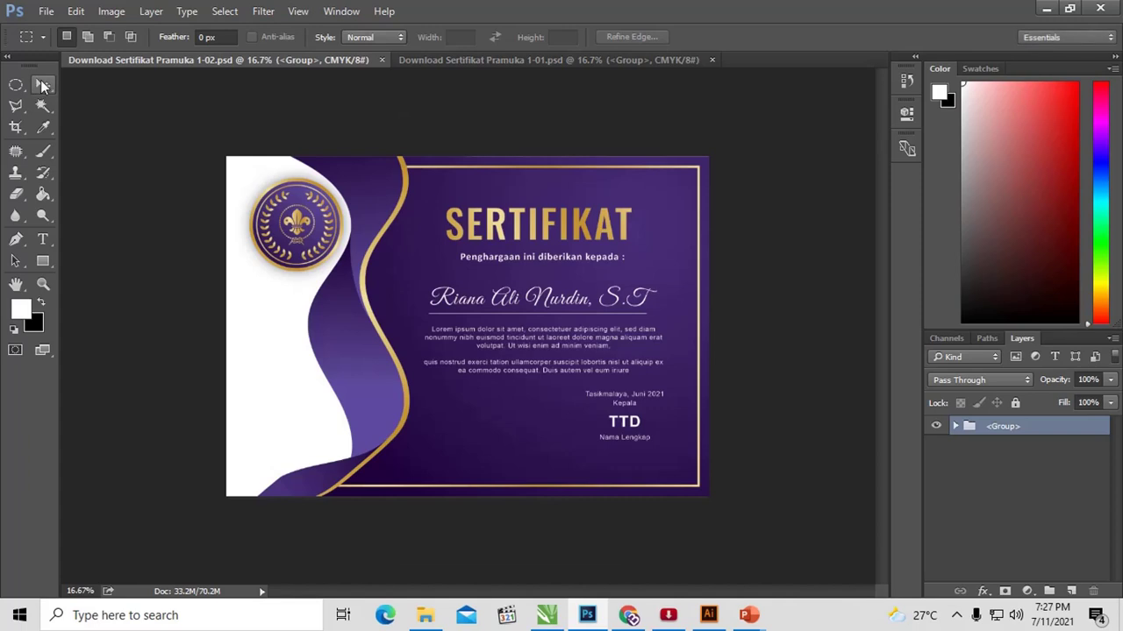
click(41, 80)
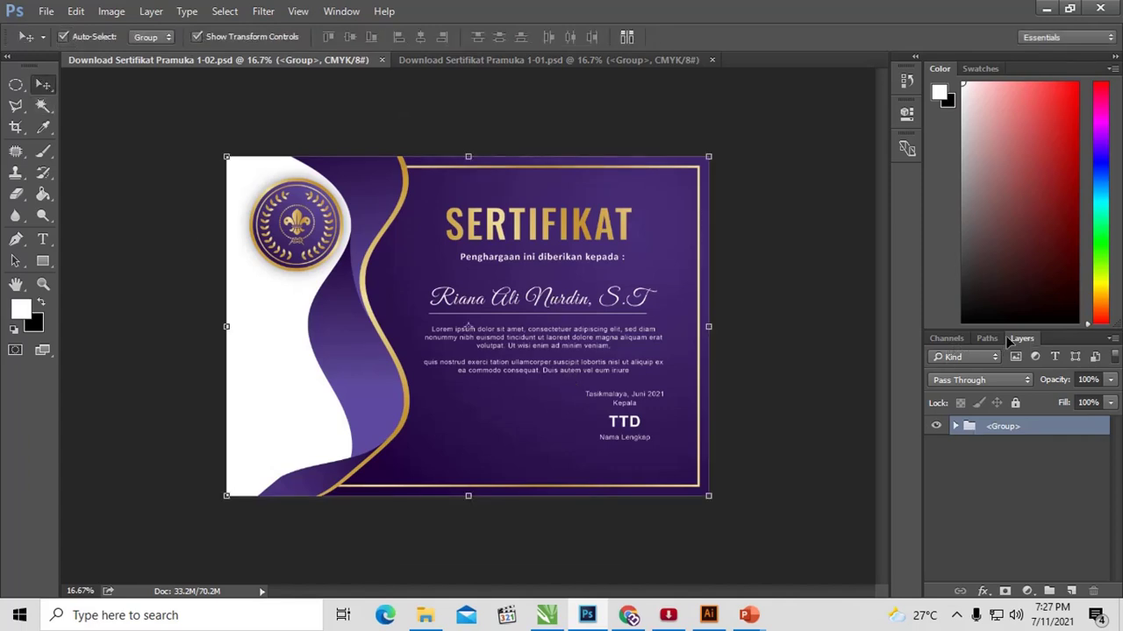
drag(1016, 340, 751, 103)
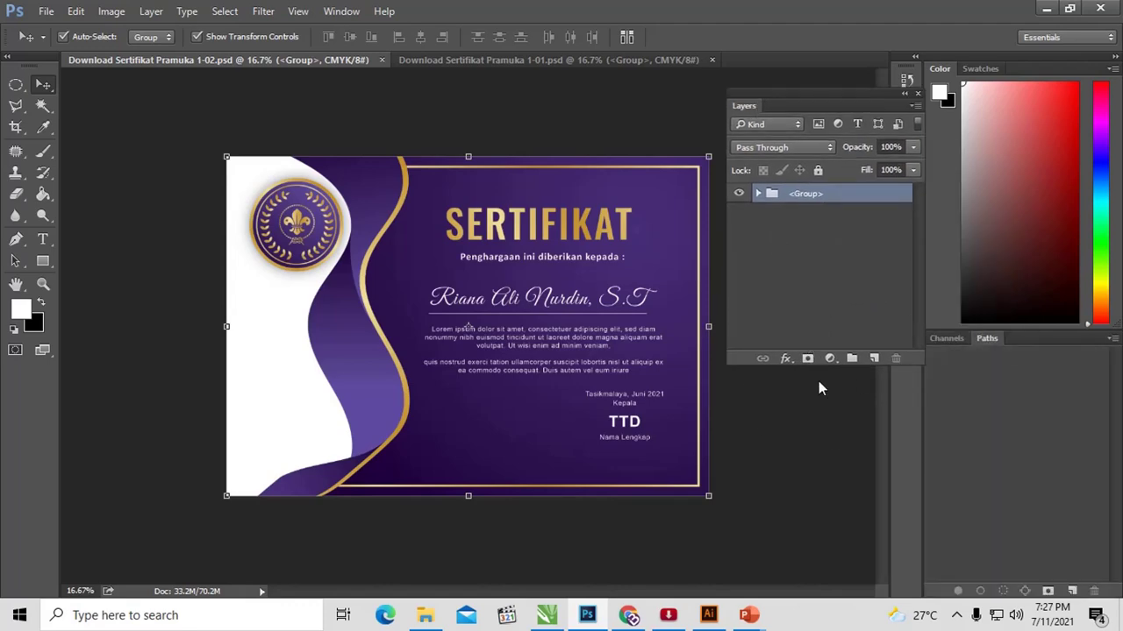
drag(812, 364, 801, 485)
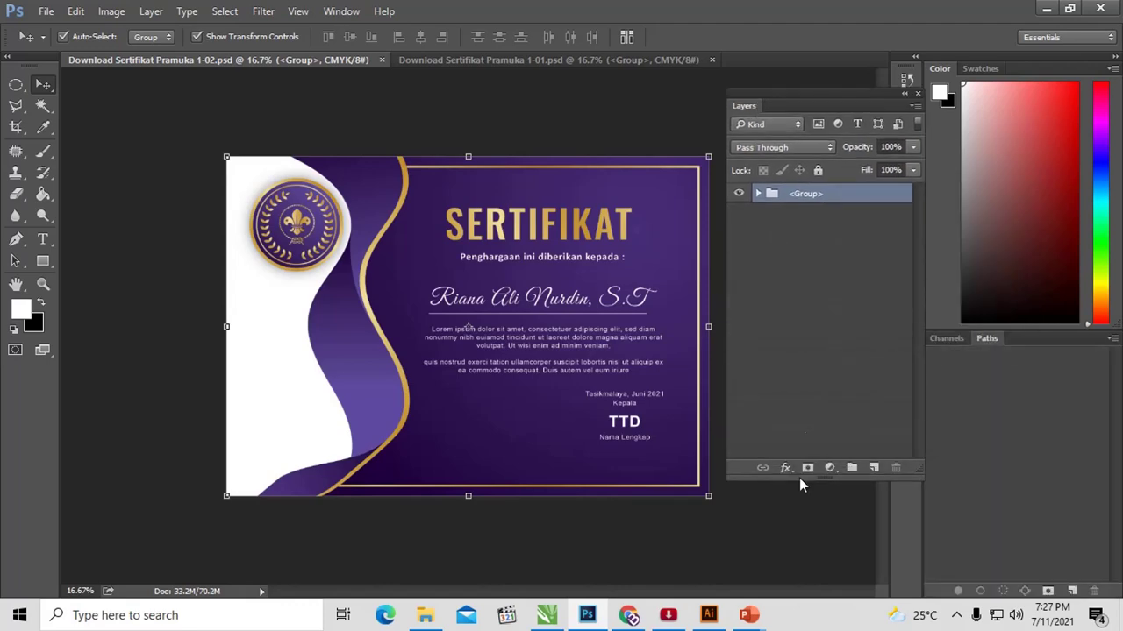
- Ungroup the certificate's Group layer (Ctrl+Shift+G) and toggle the purple background's visibility
right_click(780, 193)
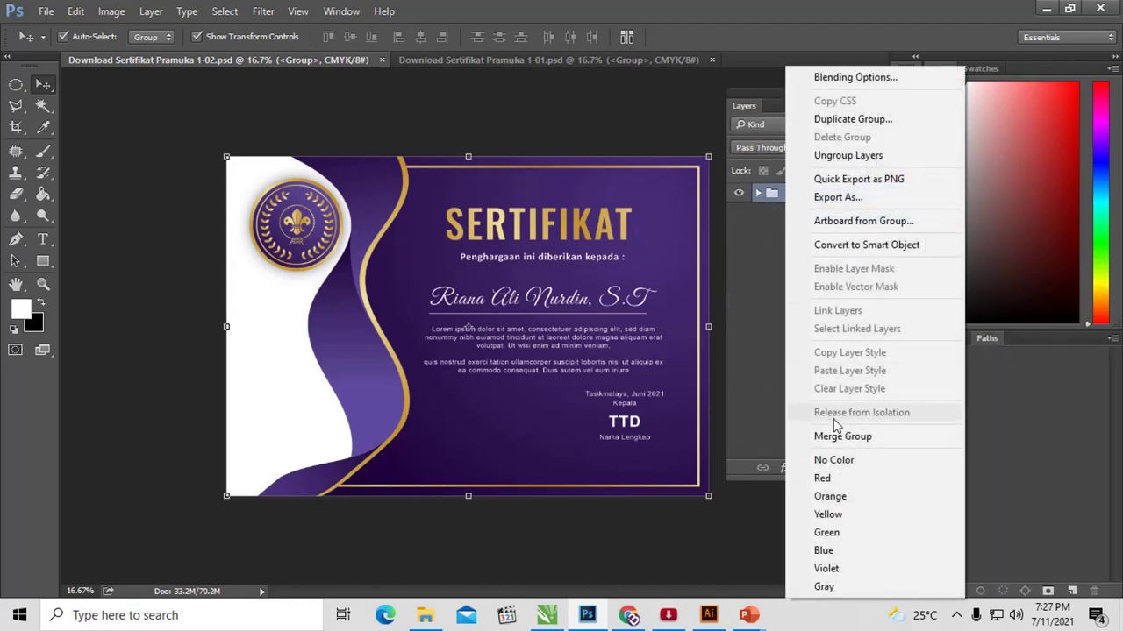
key(Escape)
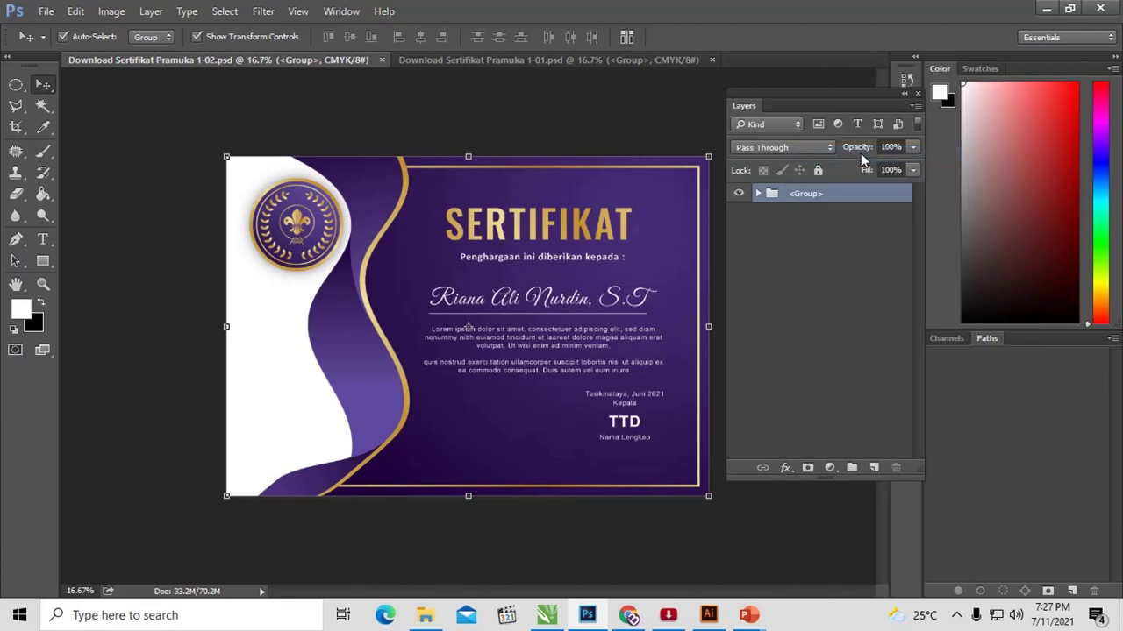
key(ctrl+shift+g)
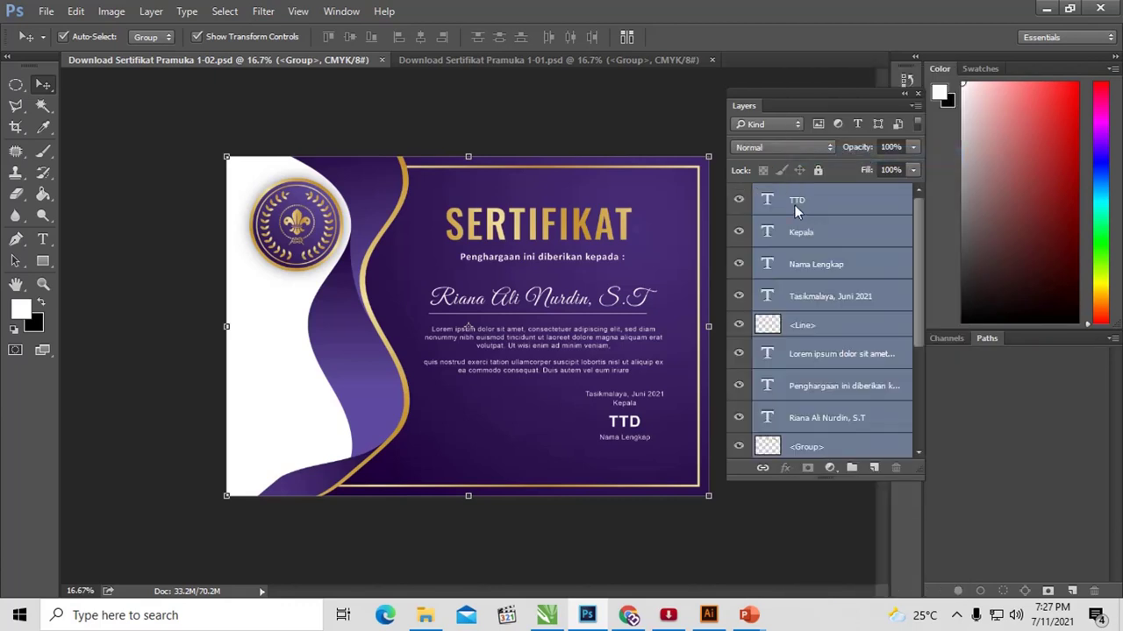
drag(917, 299, 907, 423)
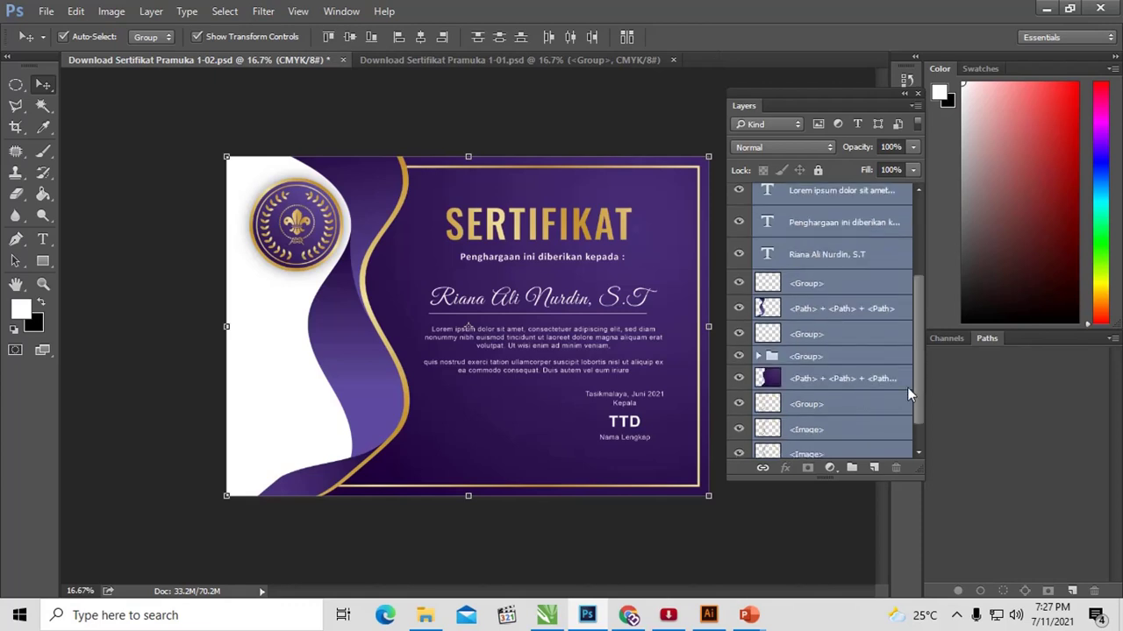
click(871, 395)
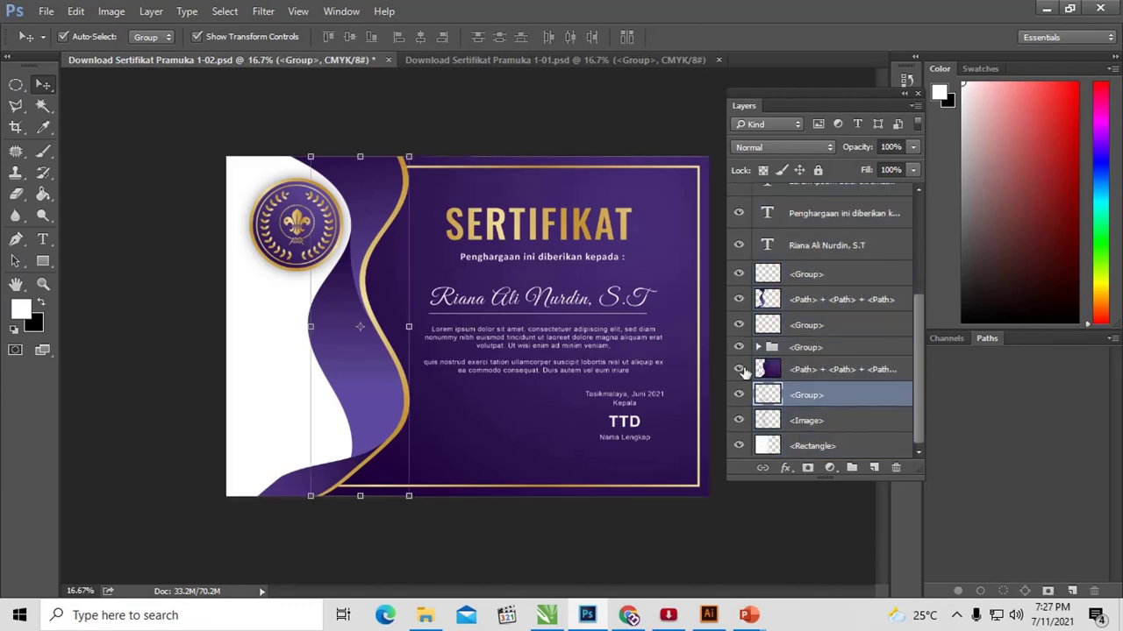
click(739, 370)
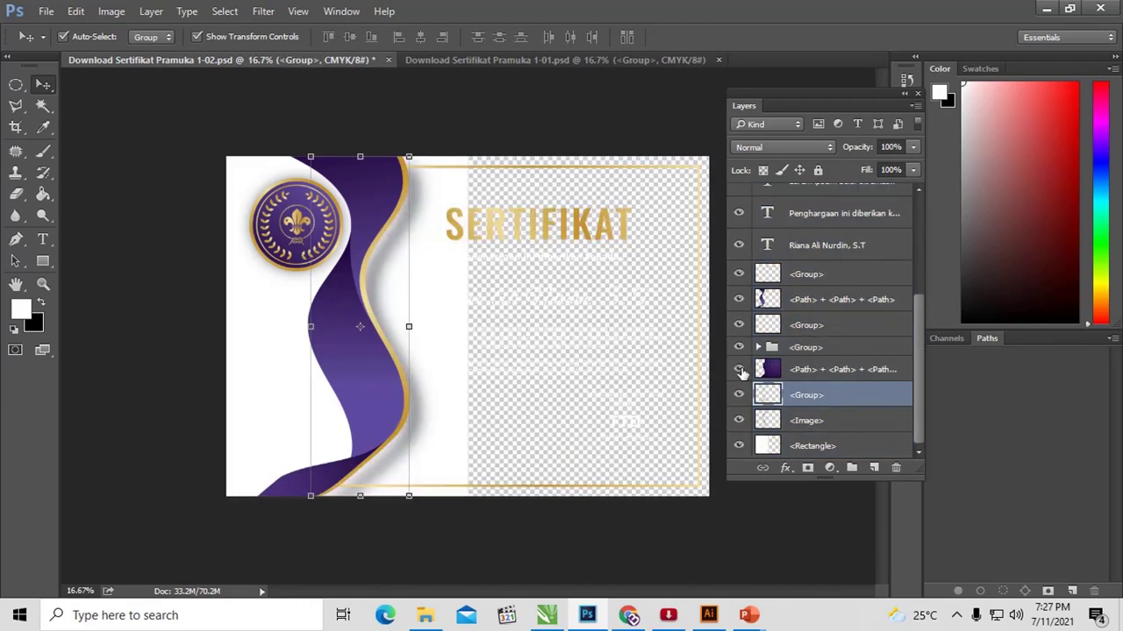
click(739, 369)
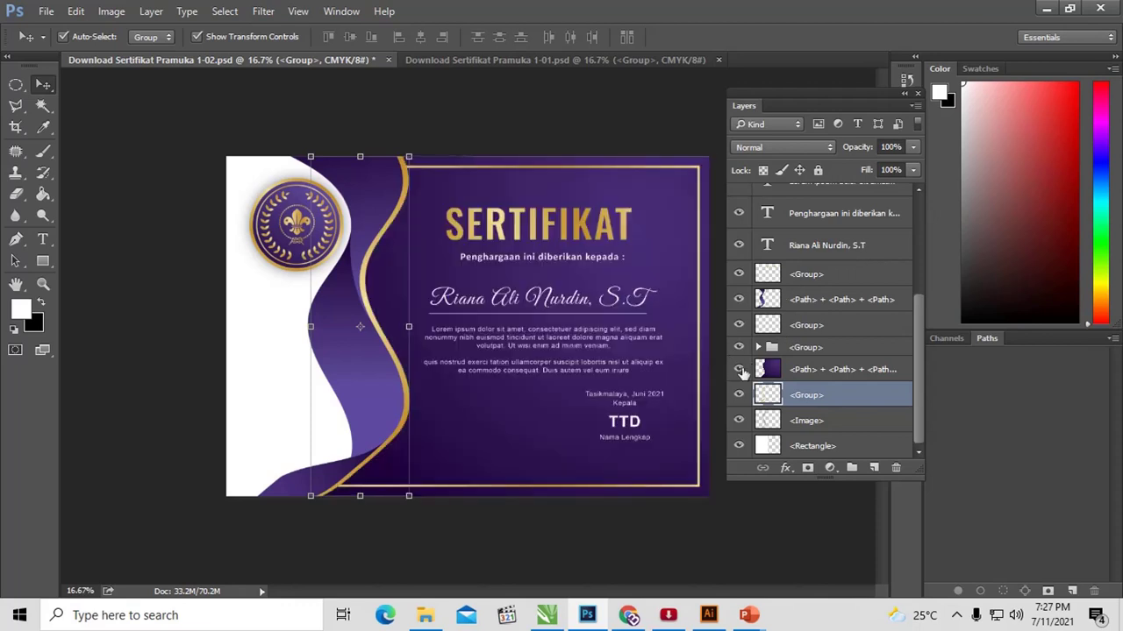
- Nudge the emblem group slightly left and select the recipient name layer
click(770, 349)
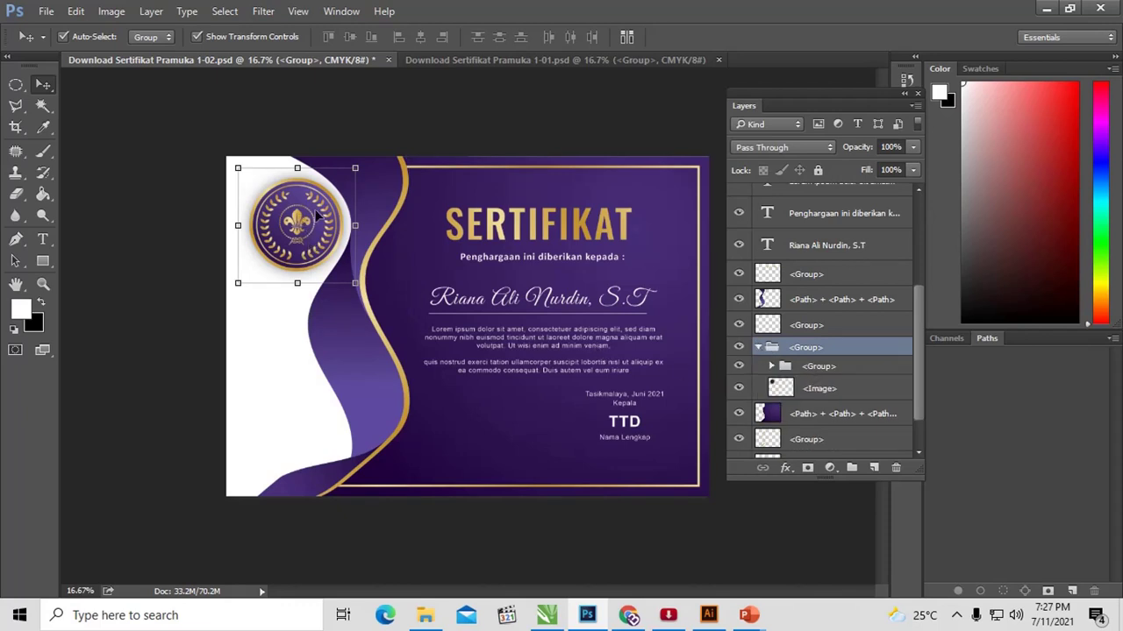
mouse_move(321, 219)
mouse_down()
mouse_move(301, 218)
mouse_move(309, 222)
mouse_up()
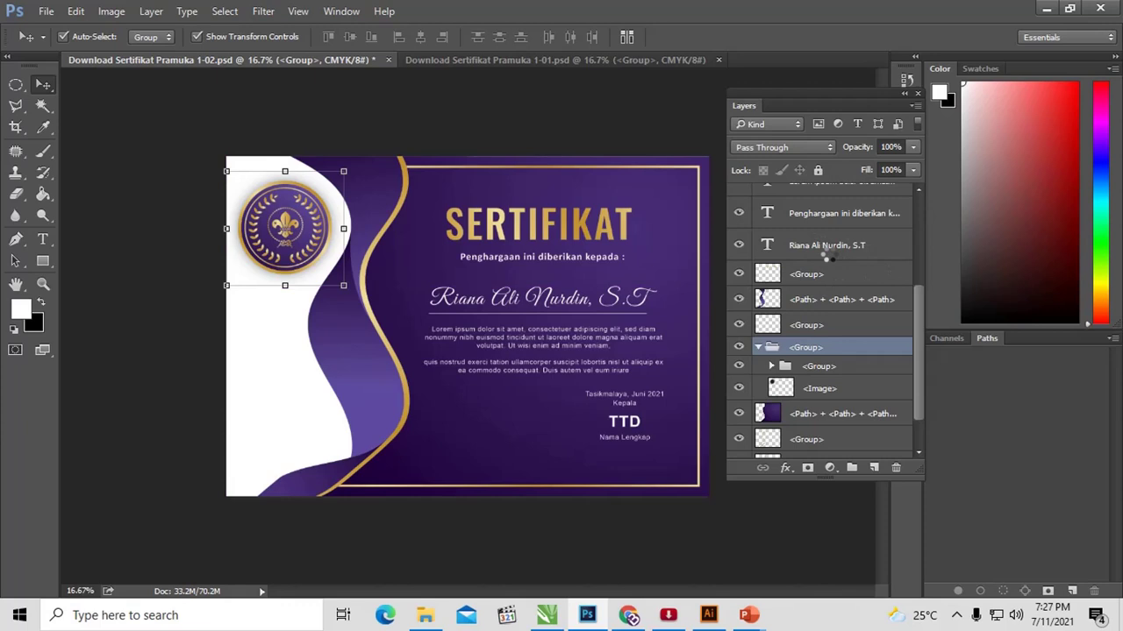
click(825, 250)
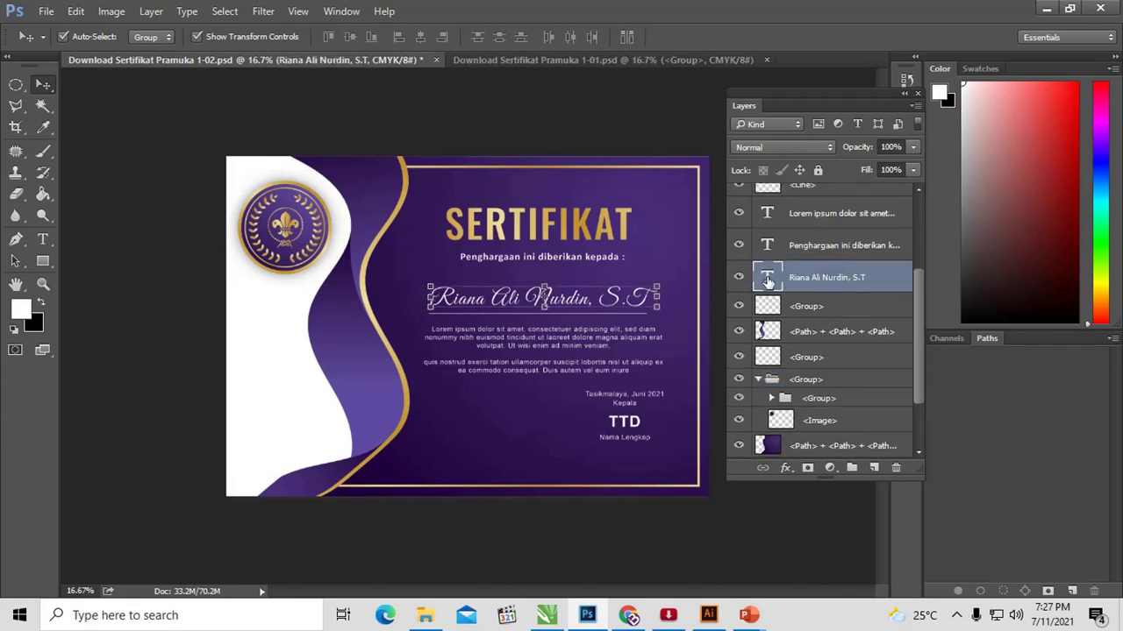
- Edit the recipient name text and commit it by switching to the Move tool
double_click(768, 279)
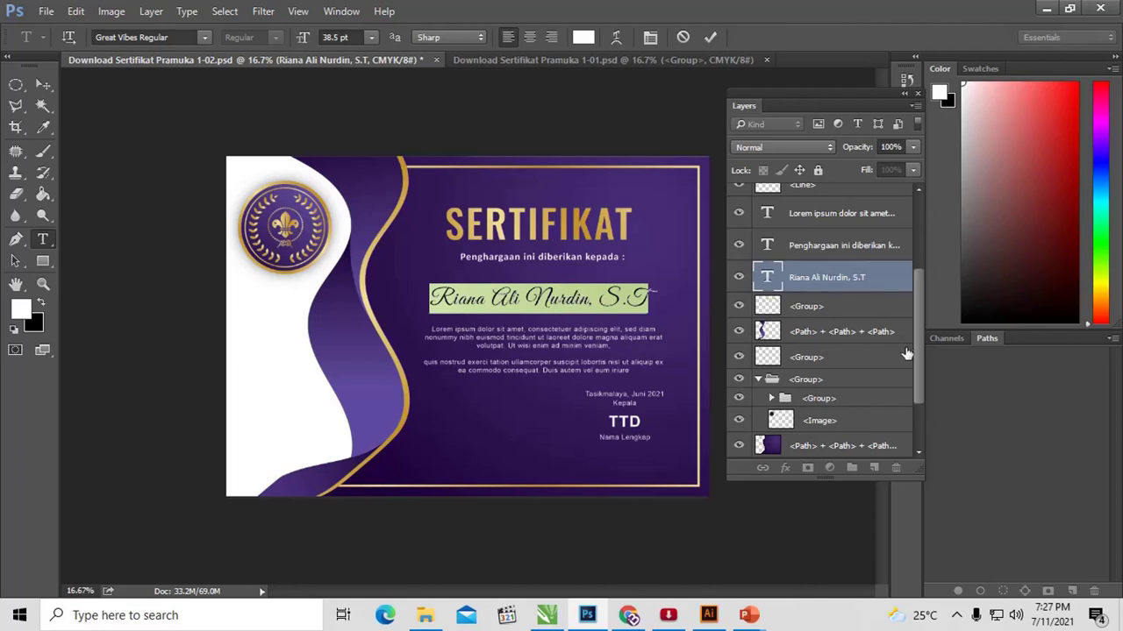
drag(915, 354, 917, 256)
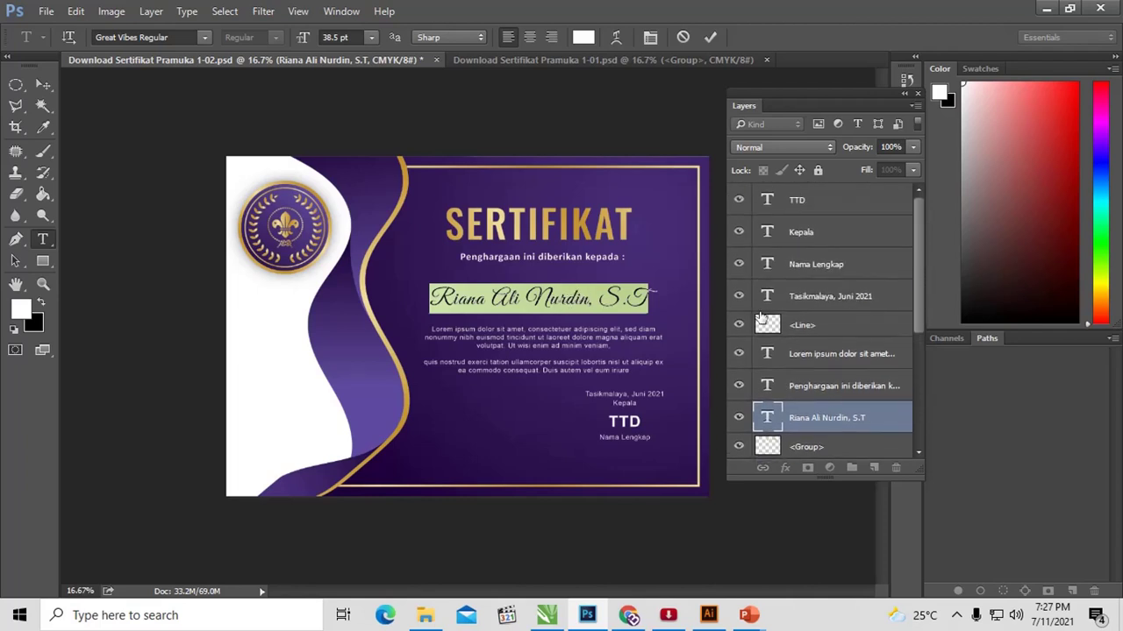
click(43, 84)
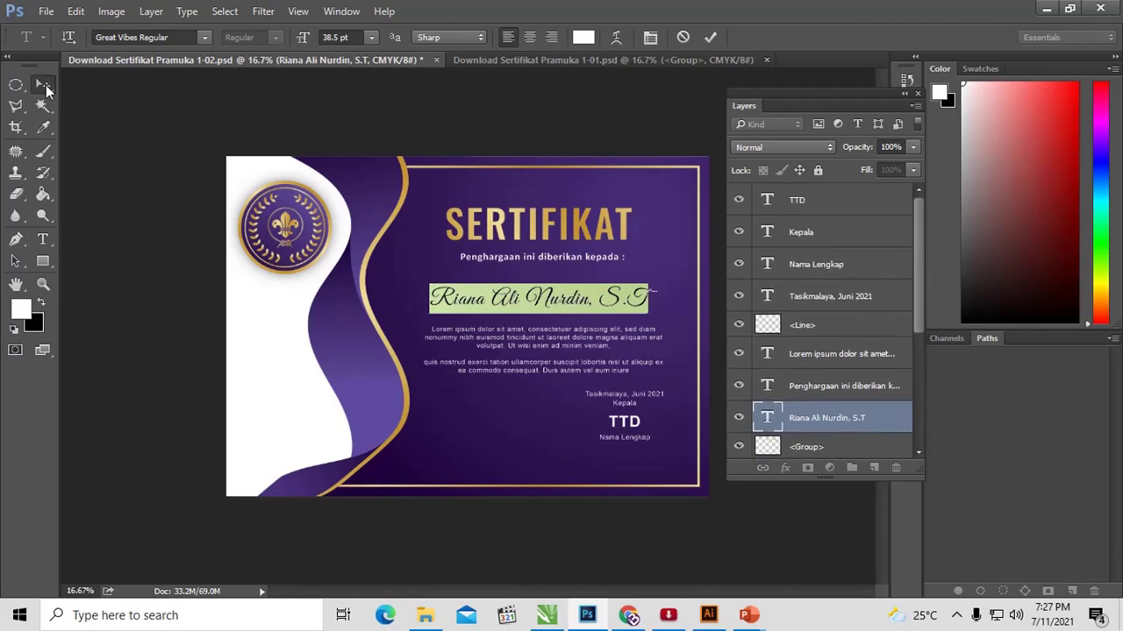
- Make the topmost TTD text layer the active layer
click(517, 237)
click(740, 230)
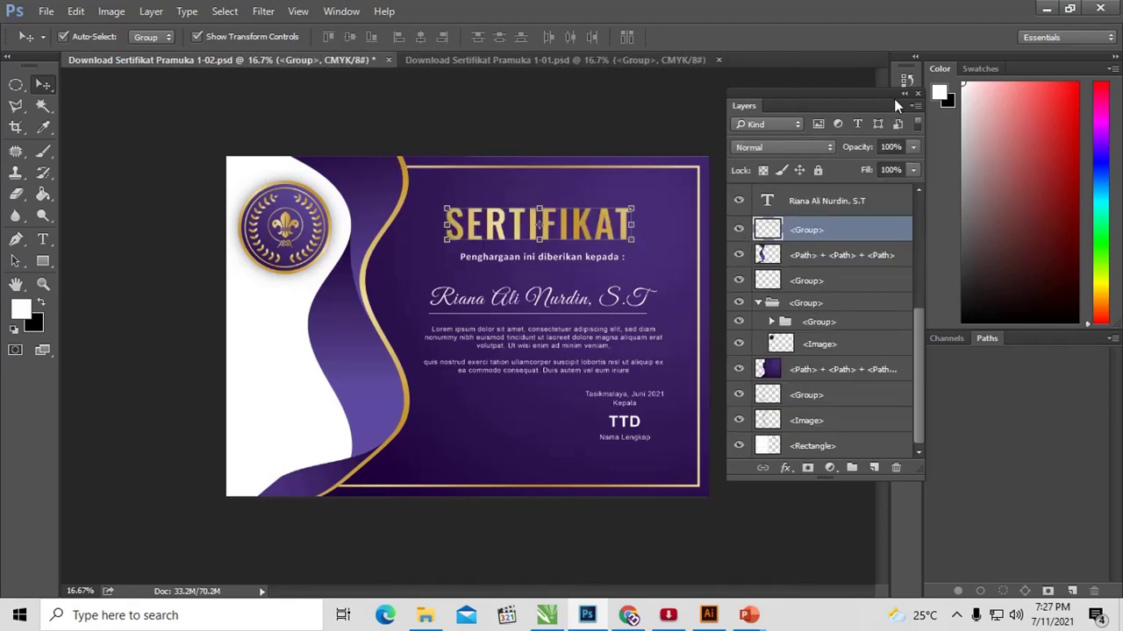
scroll(886, 263, up, 5)
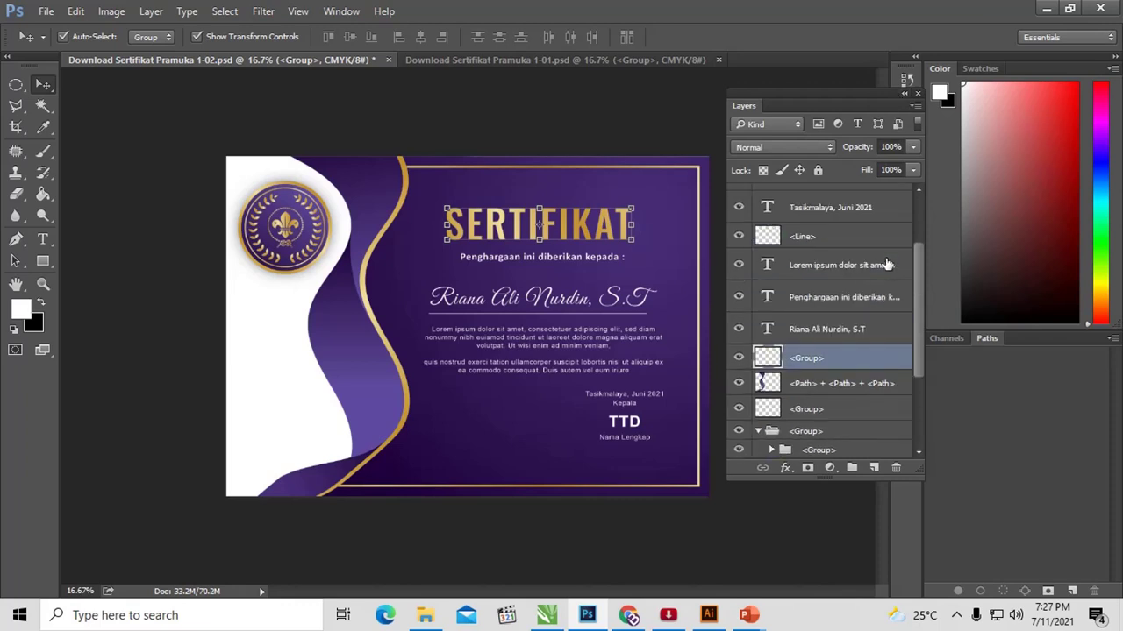
scroll(781, 255, down, 3)
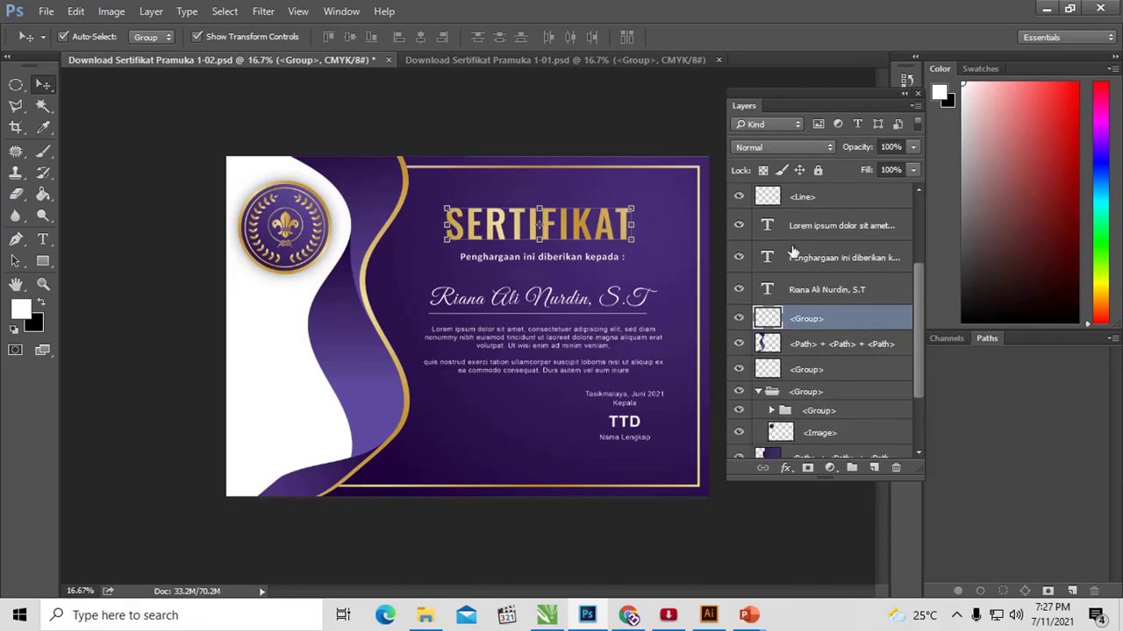
scroll(793, 253, up, 3)
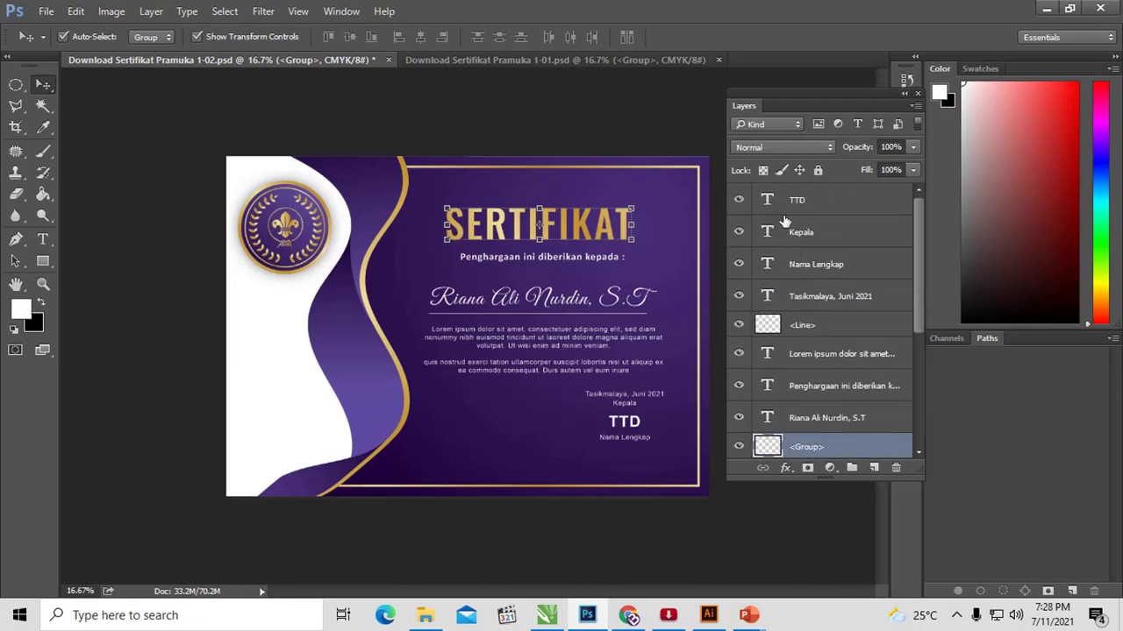
click(807, 201)
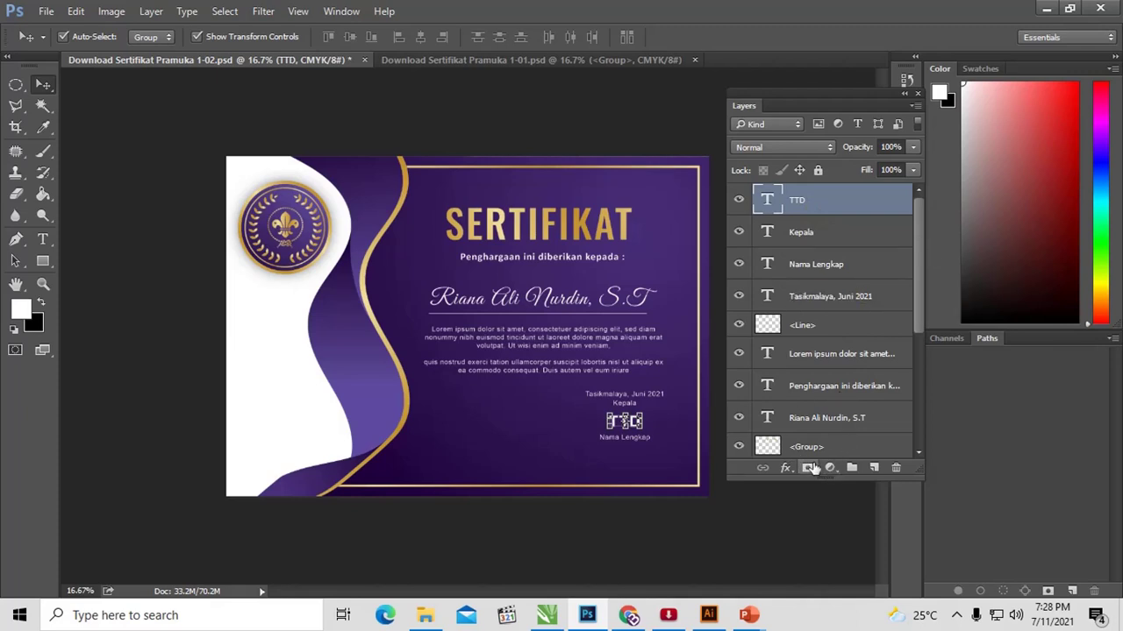
- Add a Hue/Saturation adjustment layer at the top of the layer stack
click(829, 470)
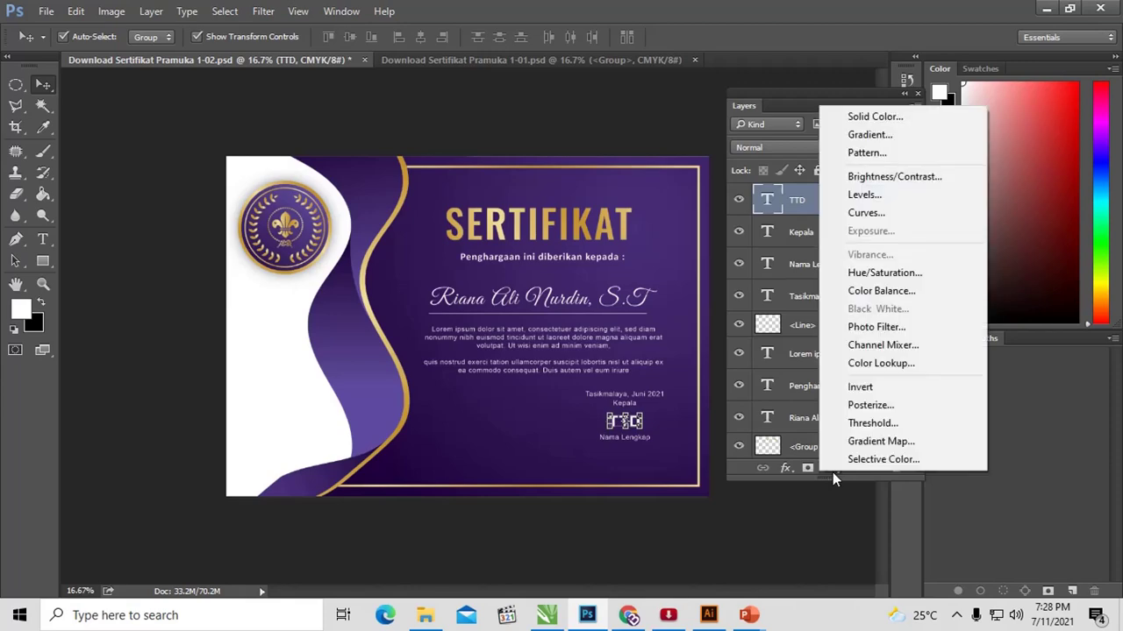
click(830, 478)
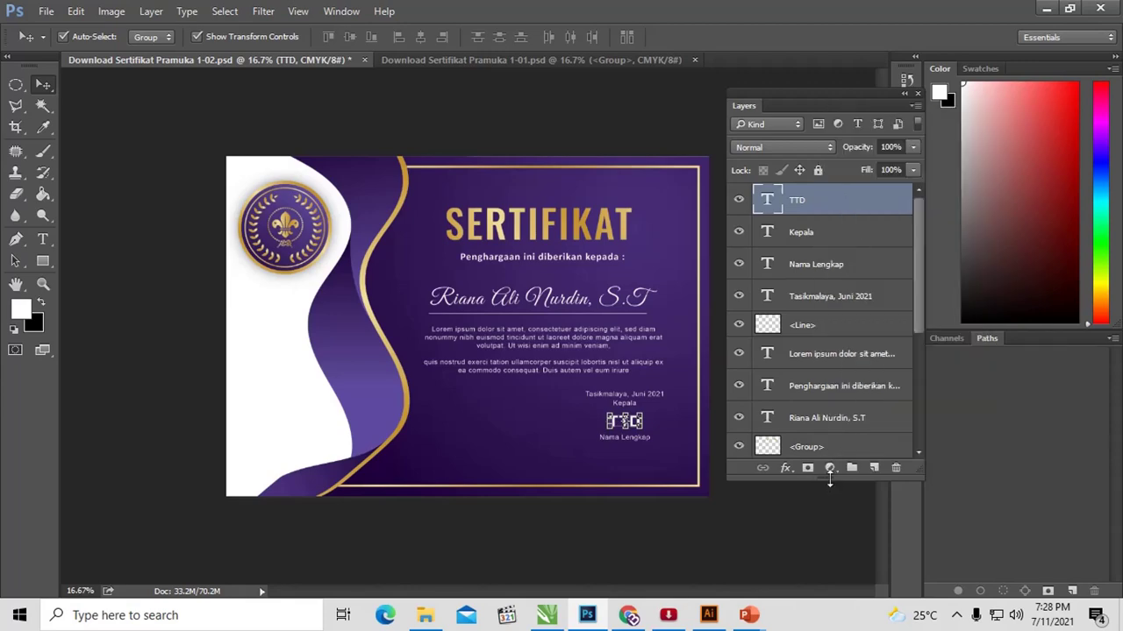
click(830, 469)
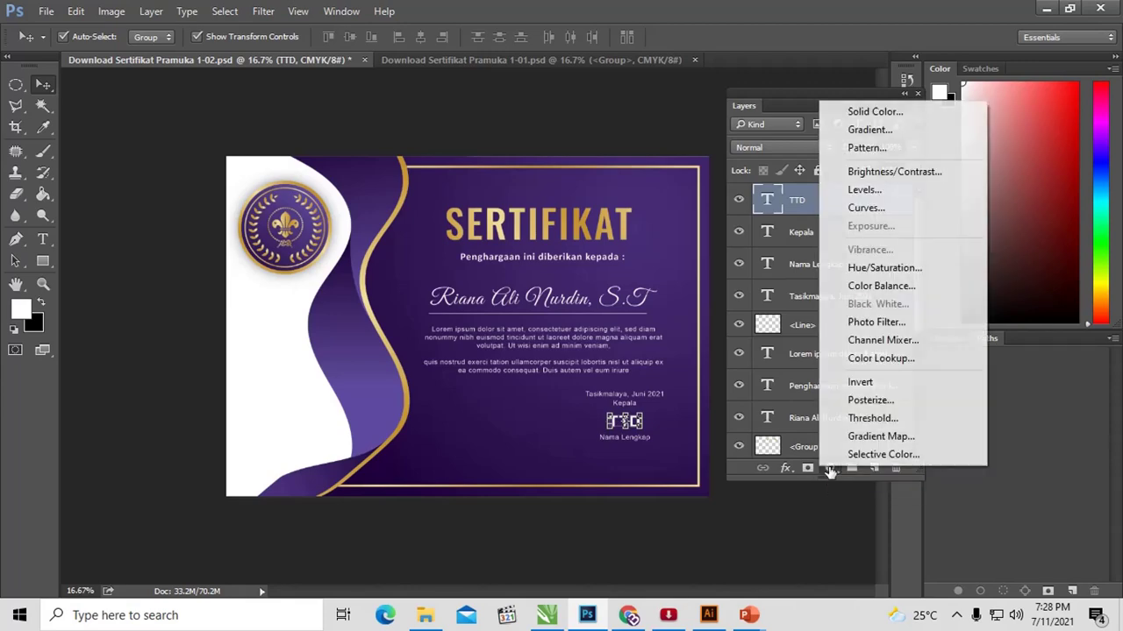
click(911, 267)
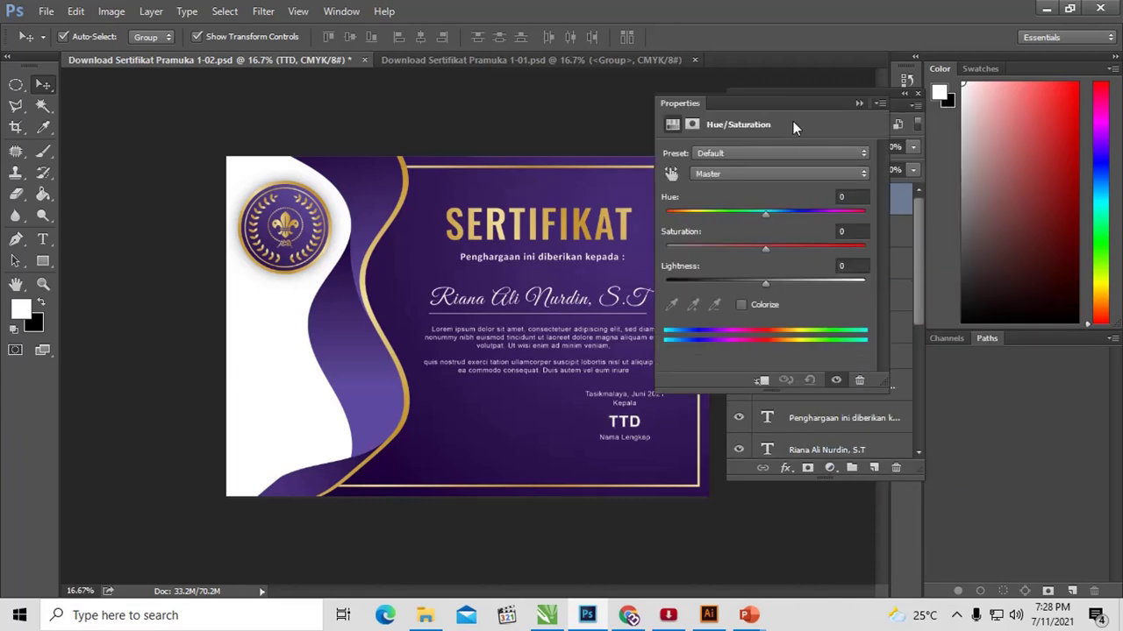
- Rearrange the panels so the Layers list docks at lower right and Hue/Saturation settings float
drag(775, 101, 1033, 112)
drag(871, 99, 777, 61)
drag(954, 107, 907, 99)
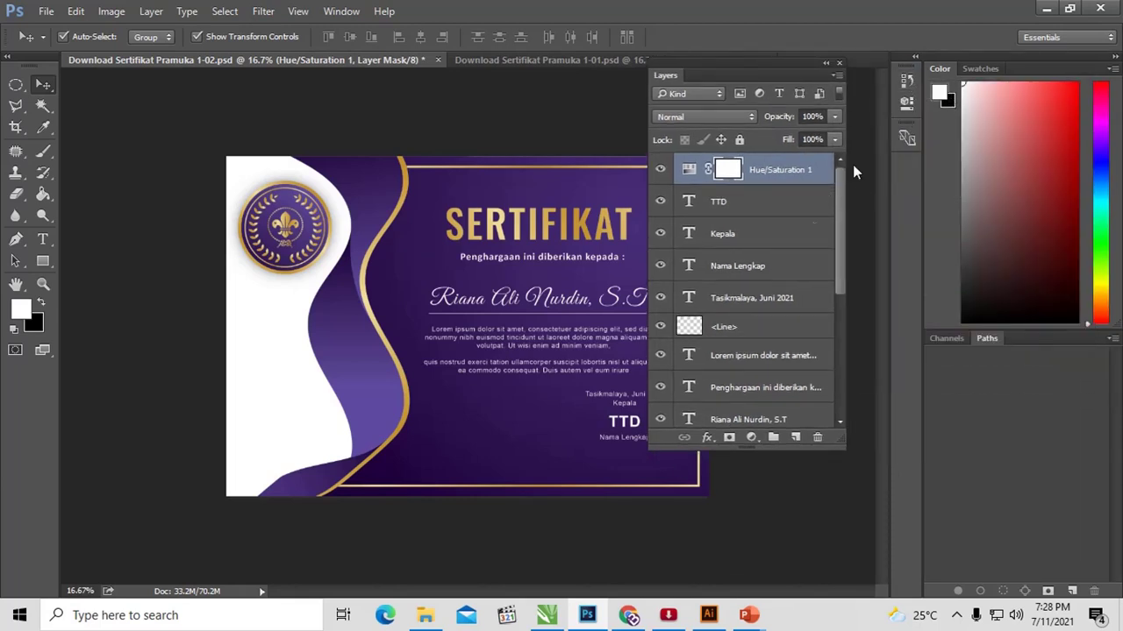
double_click(689, 169)
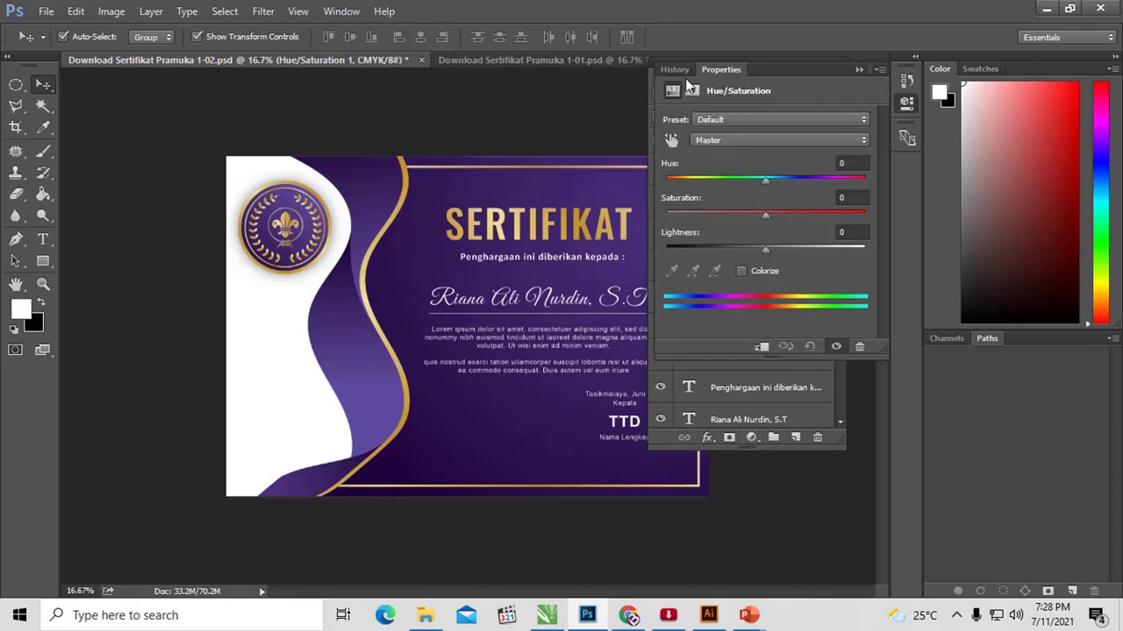
click(821, 388)
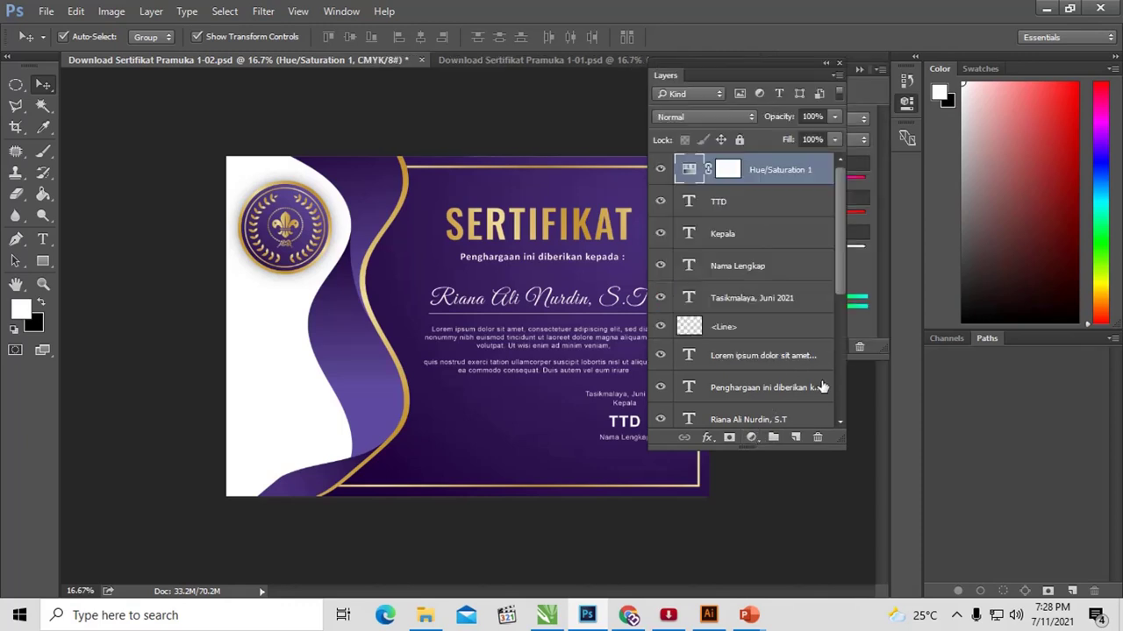
drag(758, 71, 958, 338)
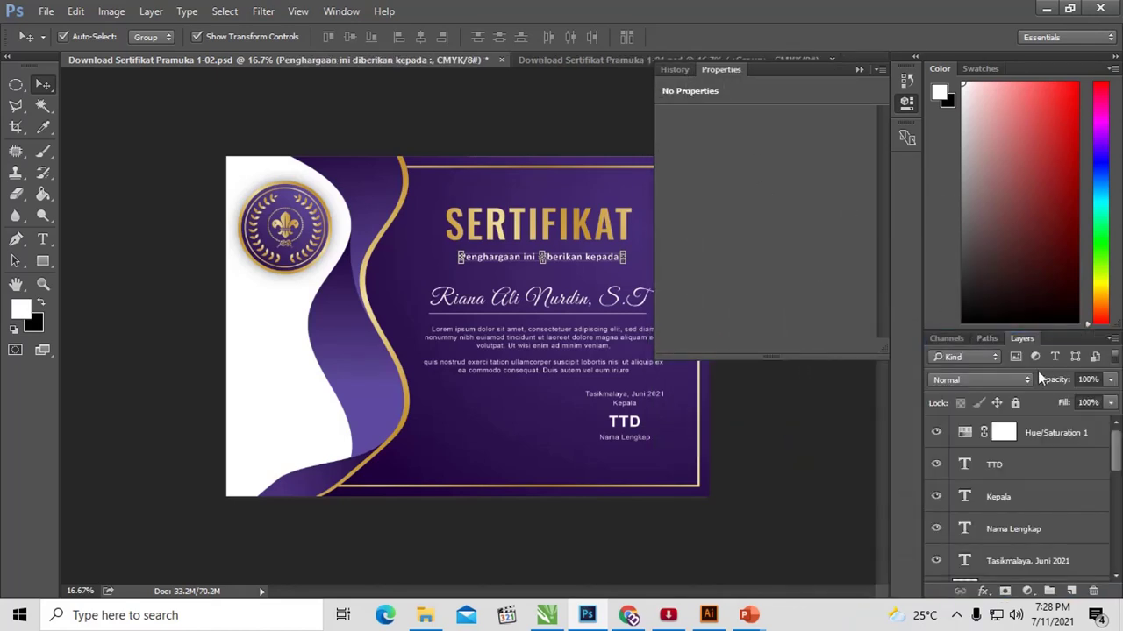
click(964, 433)
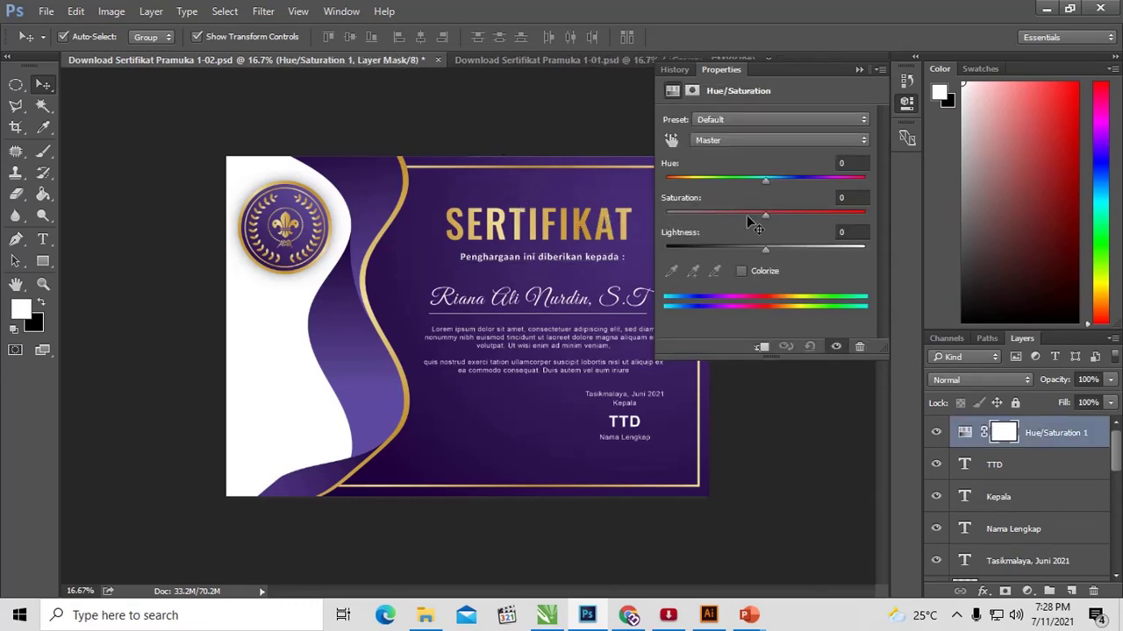
drag(739, 69, 763, 147)
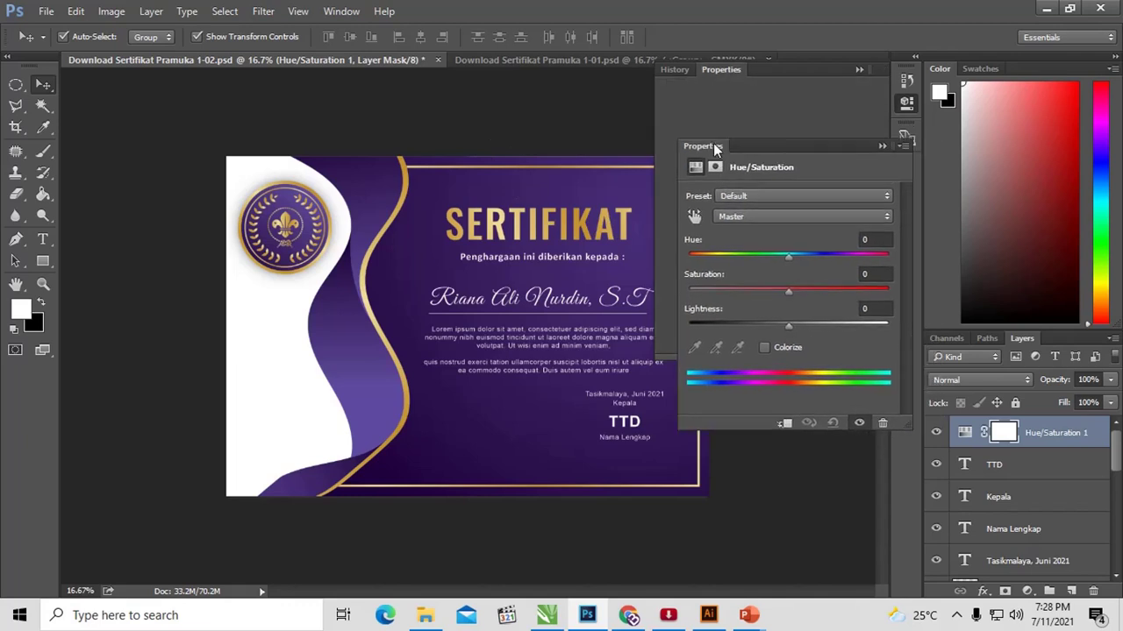
click(858, 70)
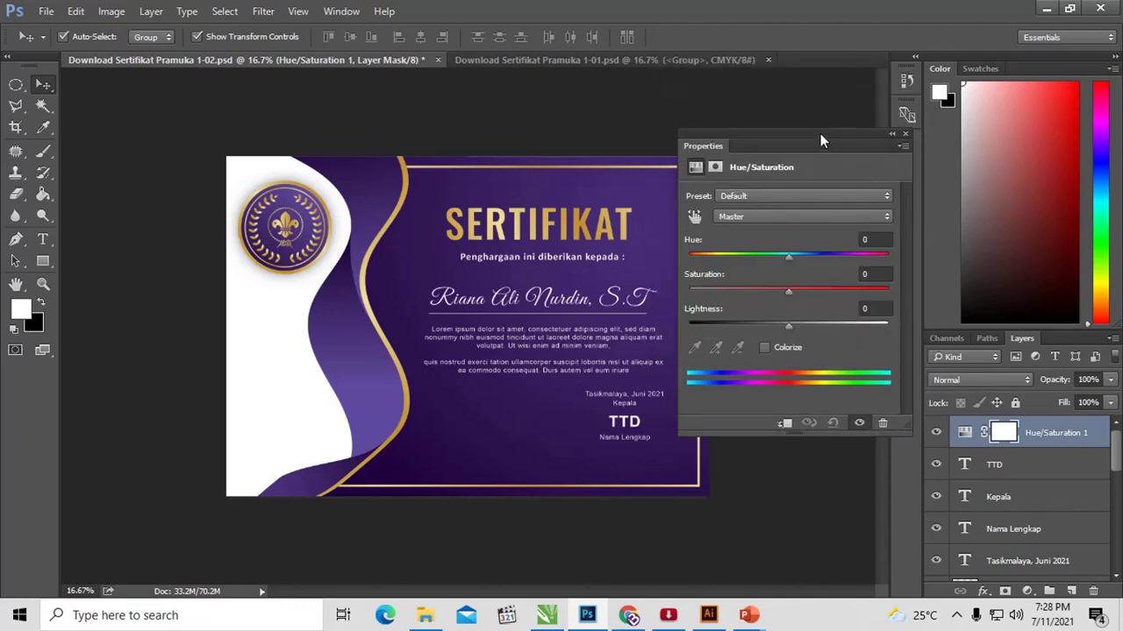
- Test hue shifts on the certificate, then reselect the Hue/Saturation 1 layer
drag(820, 134, 959, 124)
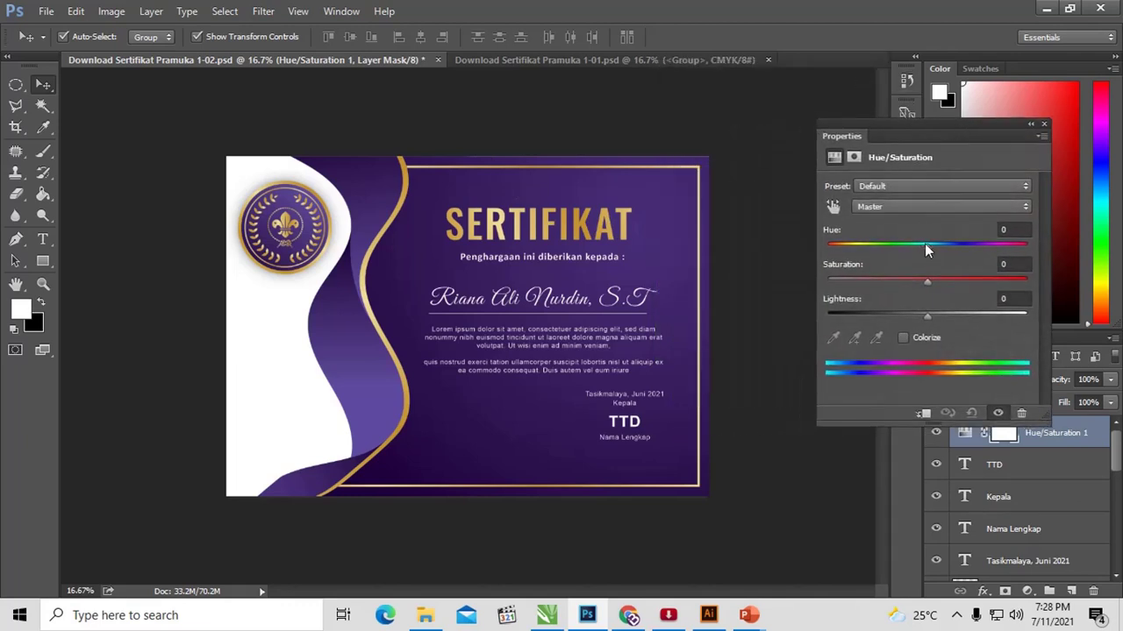
mouse_move(928, 248)
mouse_down()
mouse_move(944, 247)
mouse_move(929, 245)
mouse_up()
mouse_move(878, 124)
mouse_down()
mouse_move(785, 83)
mouse_move(769, 89)
mouse_up()
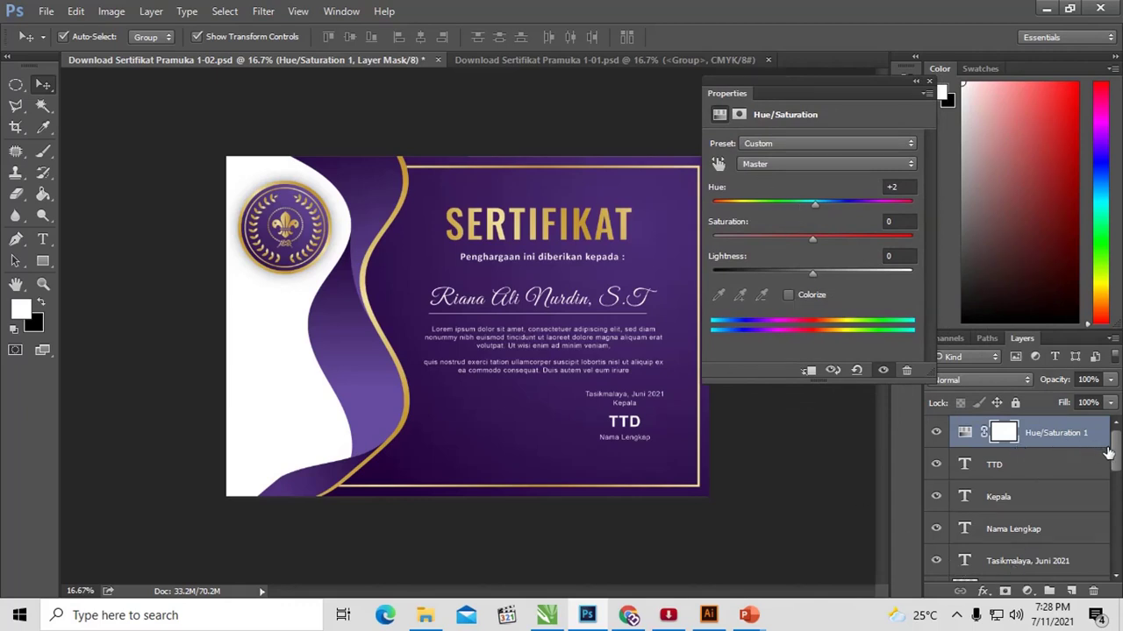
scroll(1116, 465, down, 1)
drag(1117, 465, 1094, 415)
click(1035, 468)
drag(1117, 450, 1116, 386)
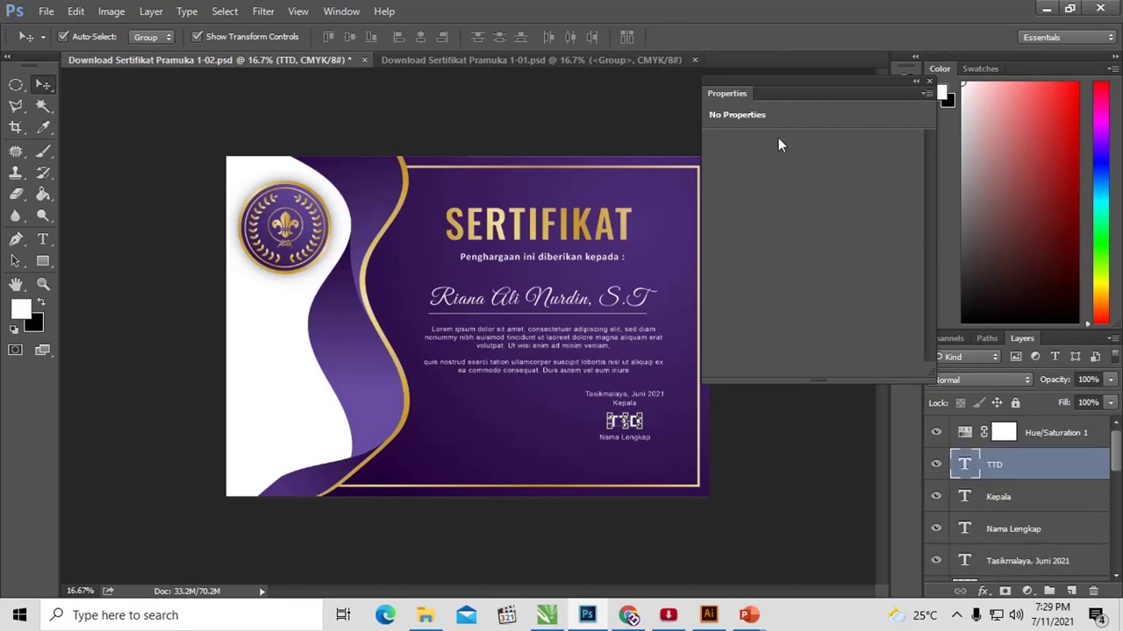
click(966, 432)
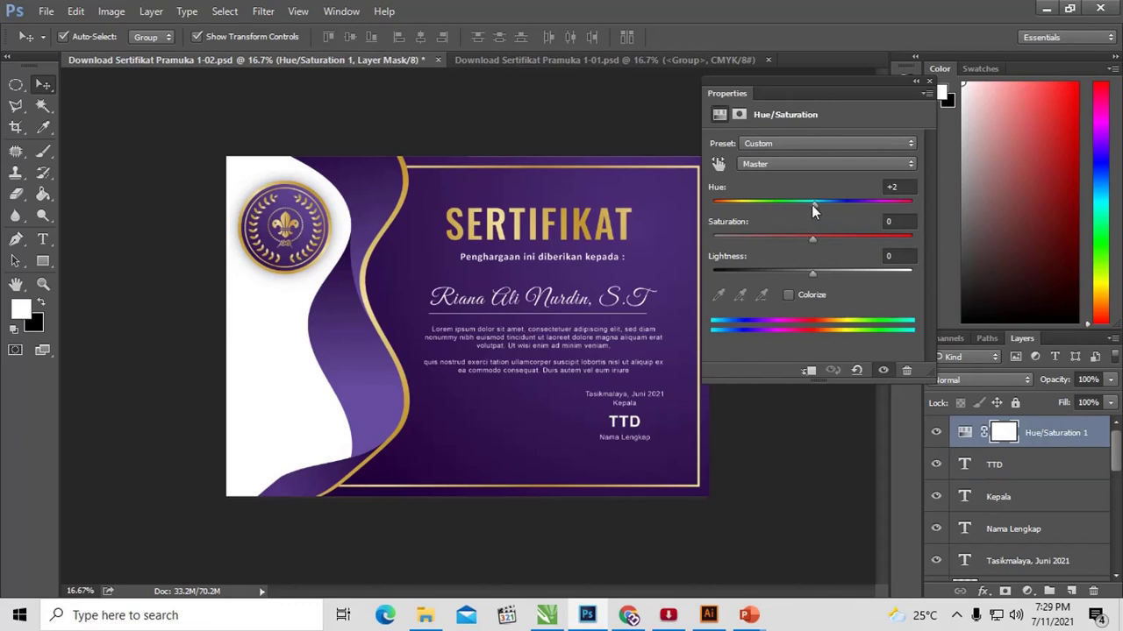
- Settle Hue/Saturation 1 at Hue +1 and Saturation -3
mouse_move(813, 208)
mouse_down()
mouse_move(741, 200)
mouse_move(858, 201)
mouse_move(776, 202)
mouse_move(804, 205)
mouse_up()
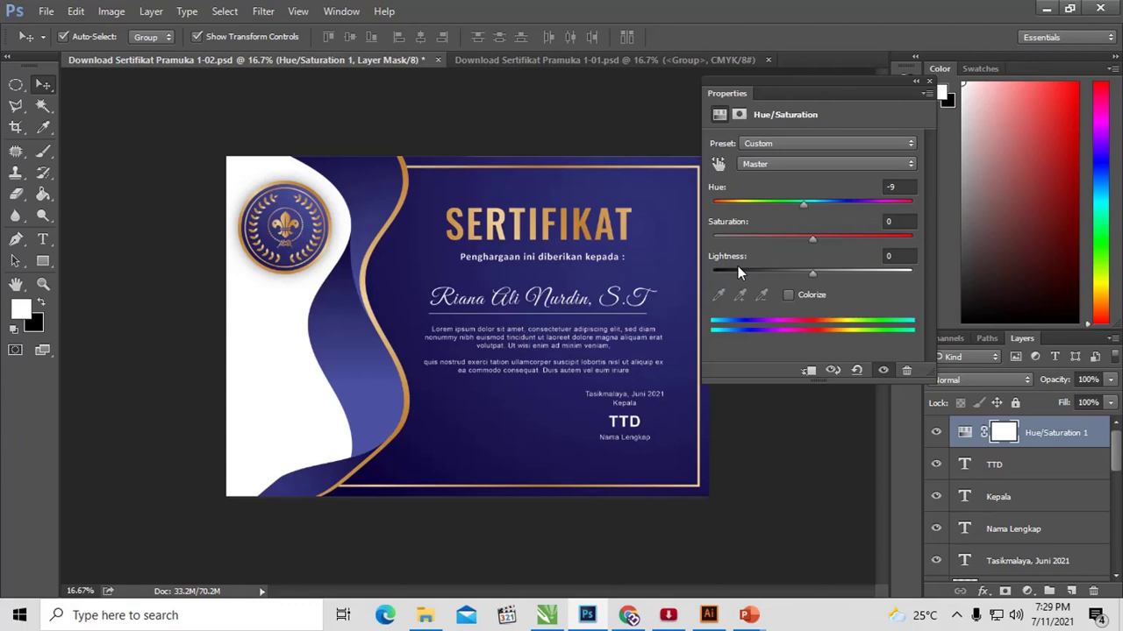
mouse_move(813, 237)
mouse_down()
mouse_move(847, 238)
mouse_move(792, 235)
mouse_move(900, 237)
mouse_up()
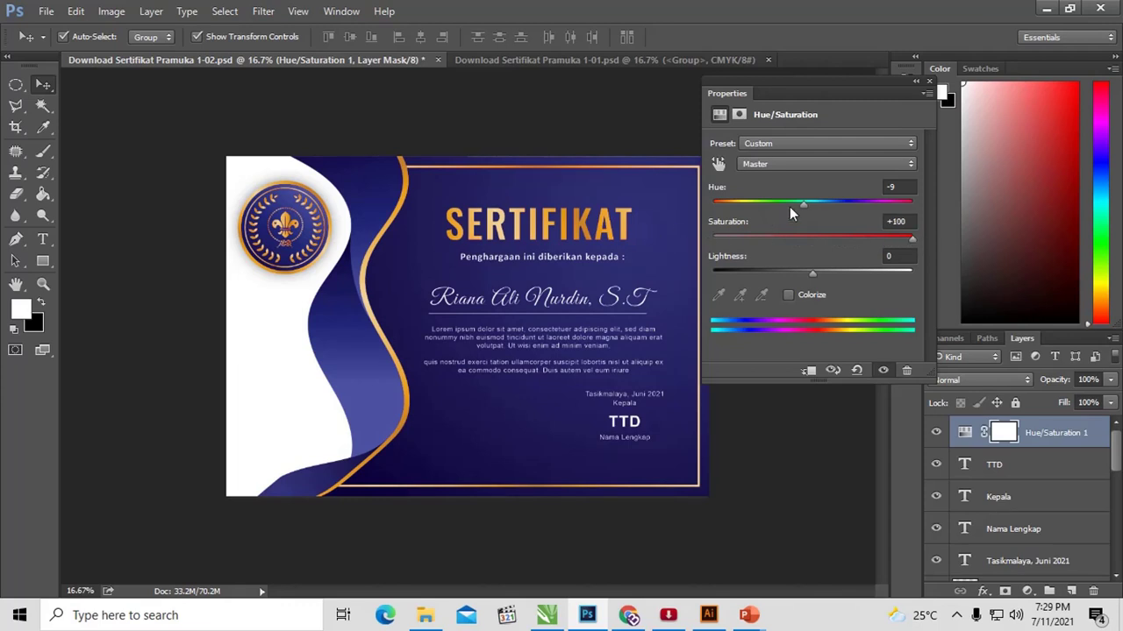
mouse_move(807, 205)
mouse_down()
mouse_move(824, 203)
mouse_move(813, 204)
mouse_up()
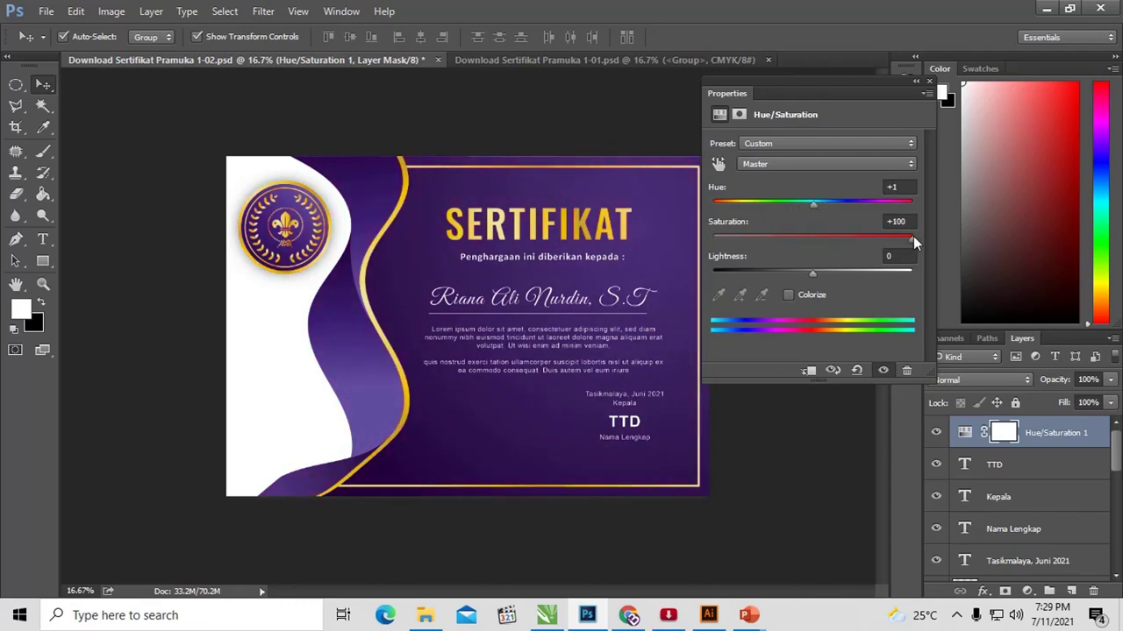
mouse_move(913, 236)
mouse_down()
mouse_move(709, 233)
mouse_move(828, 234)
mouse_move(808, 237)
mouse_up()
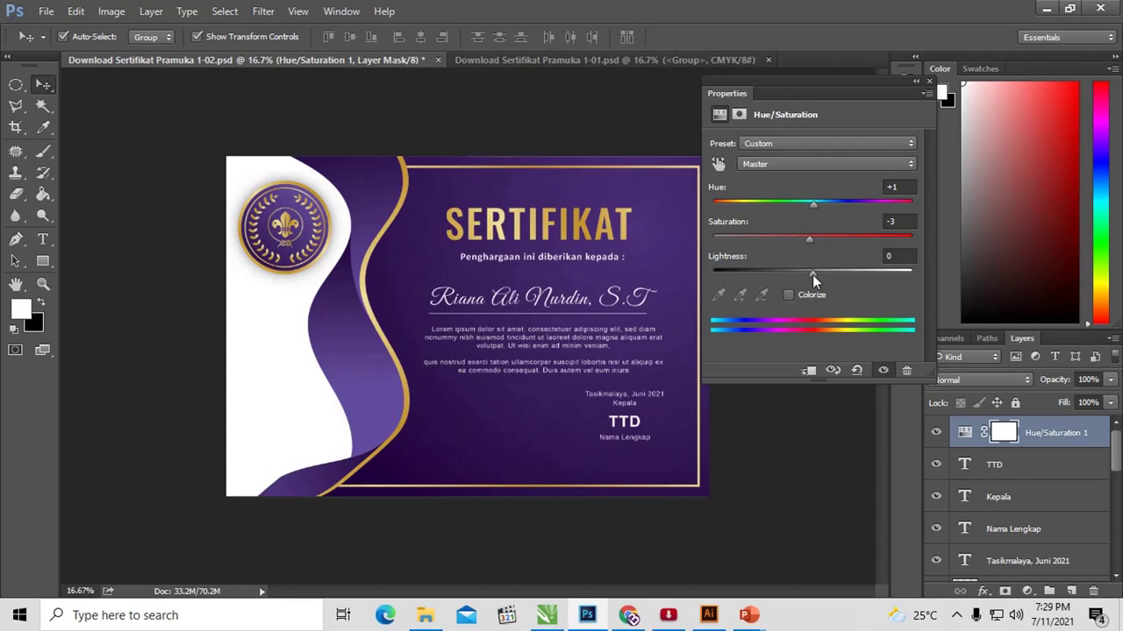
- Set Lightness to +2 and preview Colorize tints, leaving Colorize off
mouse_move(812, 275)
mouse_down()
mouse_move(779, 273)
mouse_move(829, 272)
mouse_move(815, 272)
mouse_up()
click(789, 296)
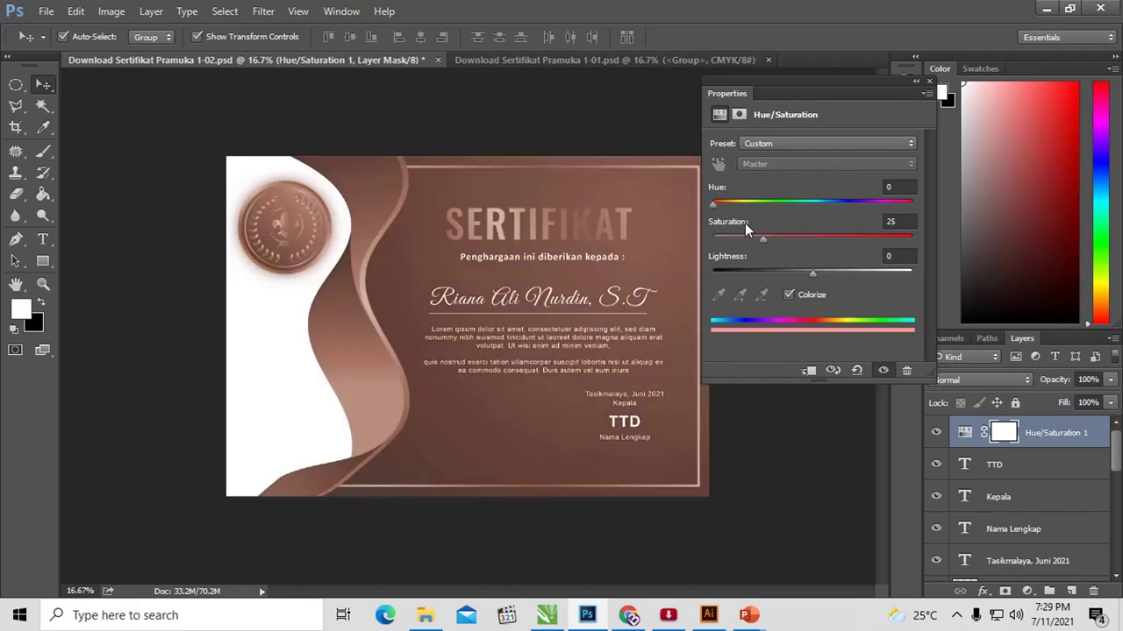
mouse_move(715, 203)
mouse_down()
mouse_move(843, 204)
mouse_move(784, 205)
mouse_move(825, 211)
mouse_up()
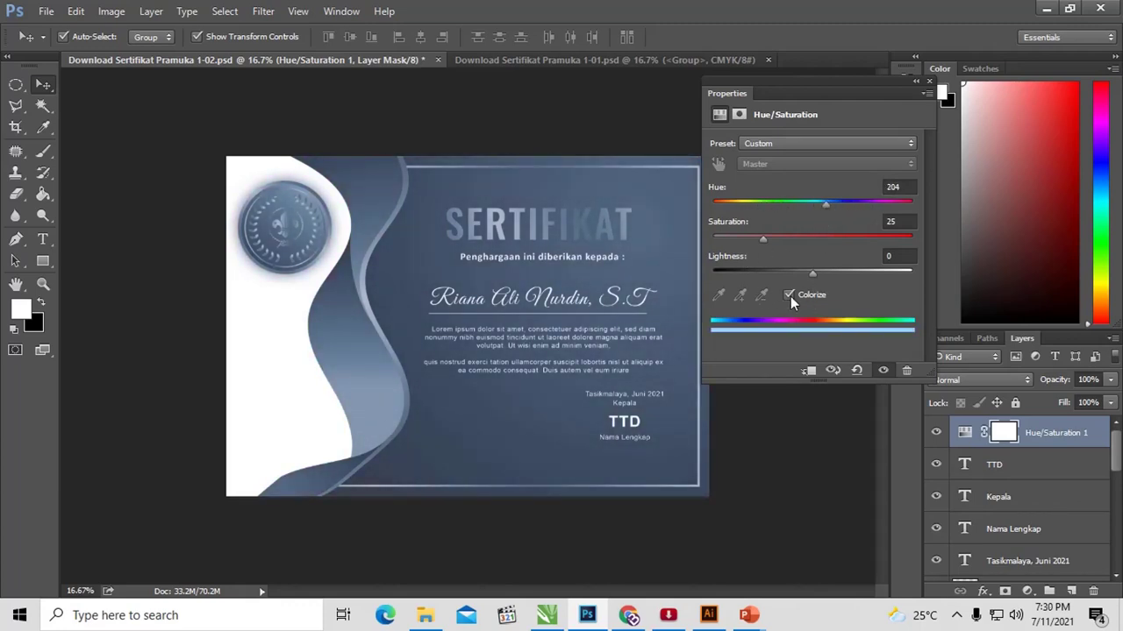
click(789, 296)
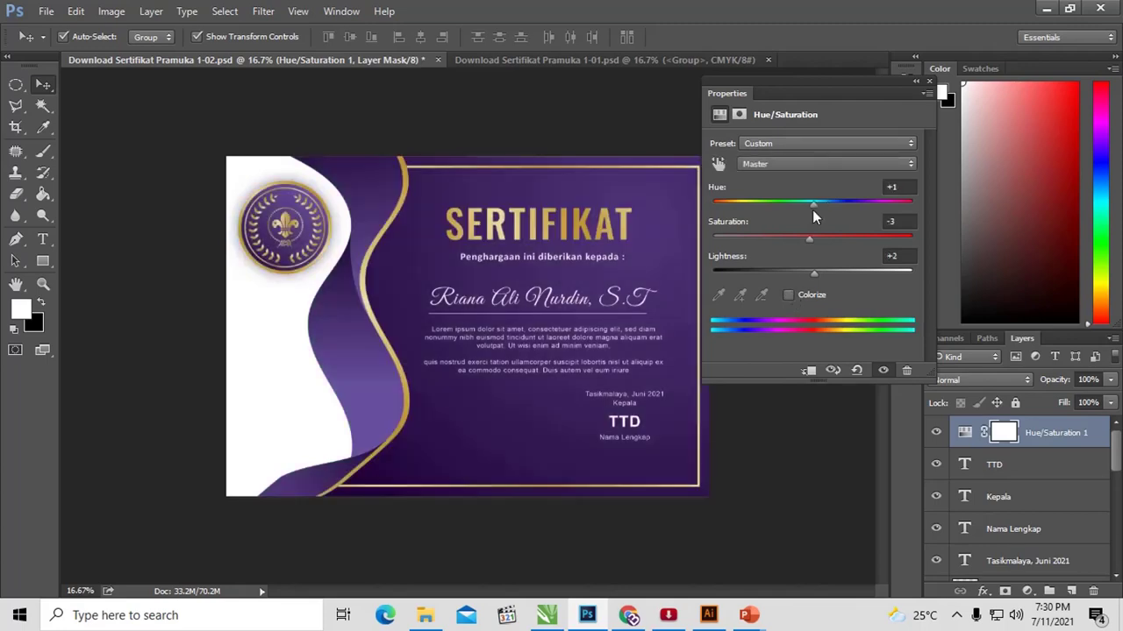
mouse_move(803, 206)
mouse_down()
mouse_move(840, 203)
mouse_move(788, 205)
mouse_move(813, 205)
mouse_up()
scroll(1040, 502, down, 1)
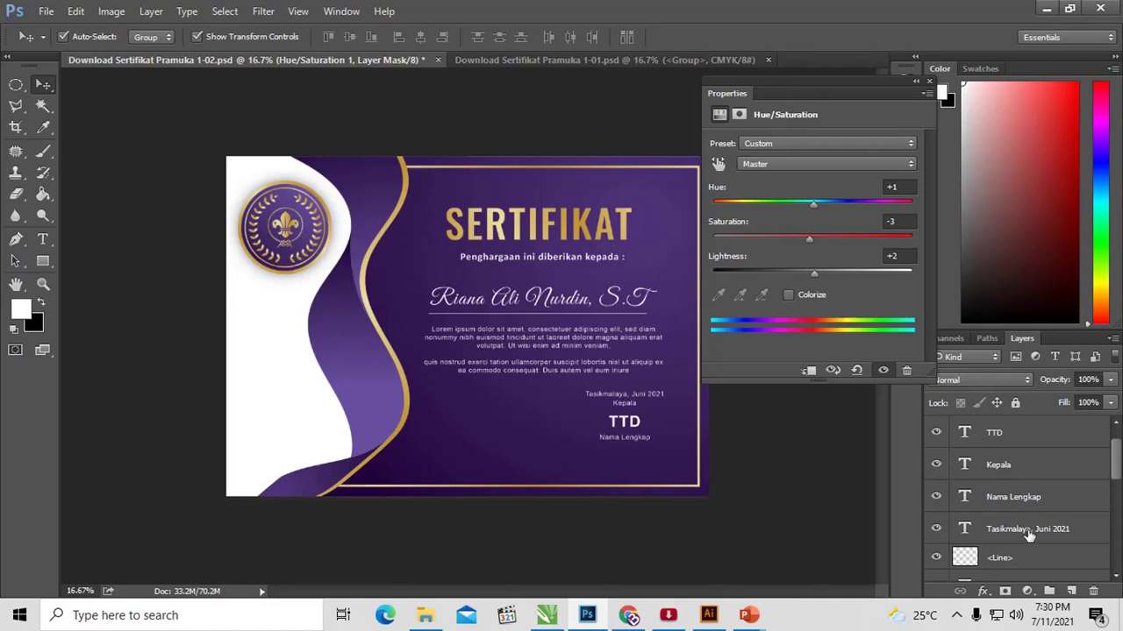
- Select the text layers from TTD through the recipient name and move them above Hue/Saturation 1
click(1028, 535)
scroll(1029, 531, up, 1)
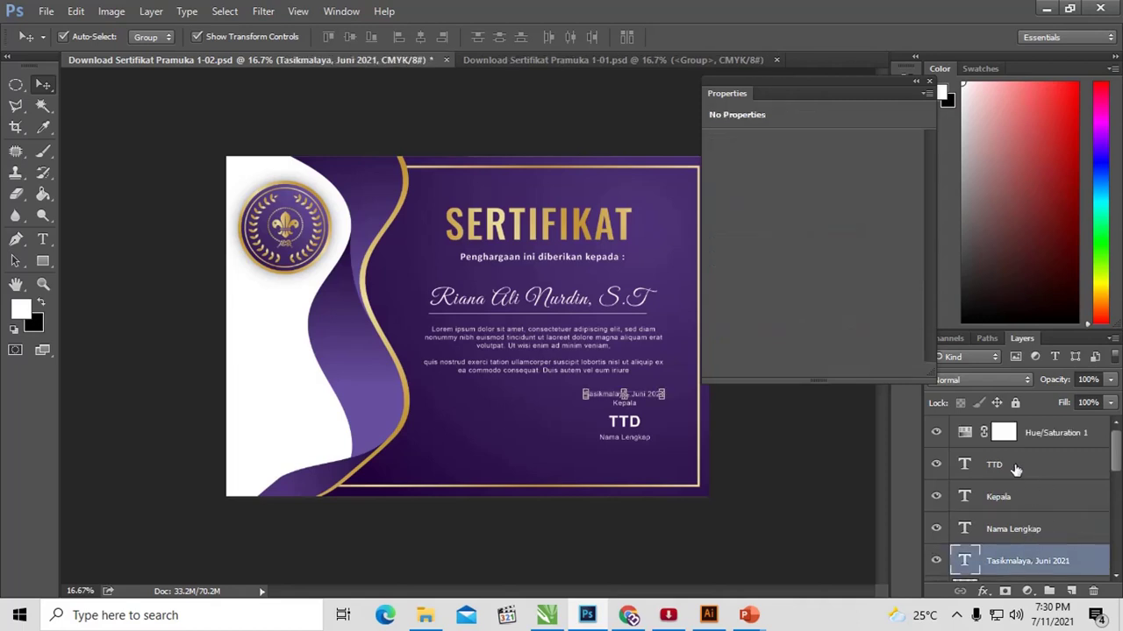
shift+click(1015, 470)
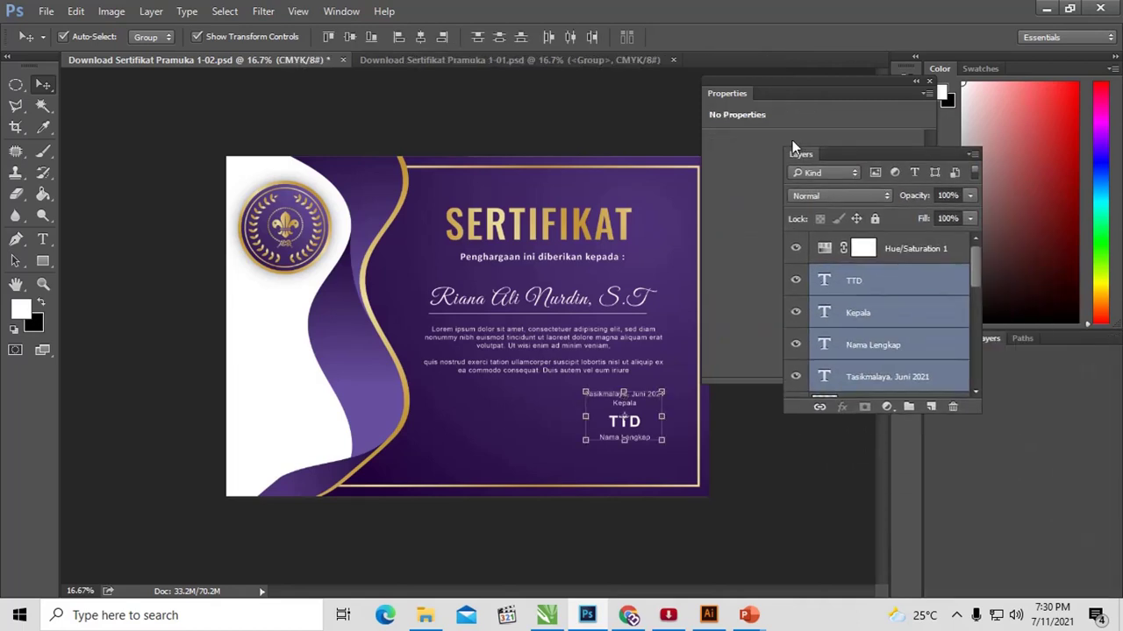
drag(1023, 338, 747, 164)
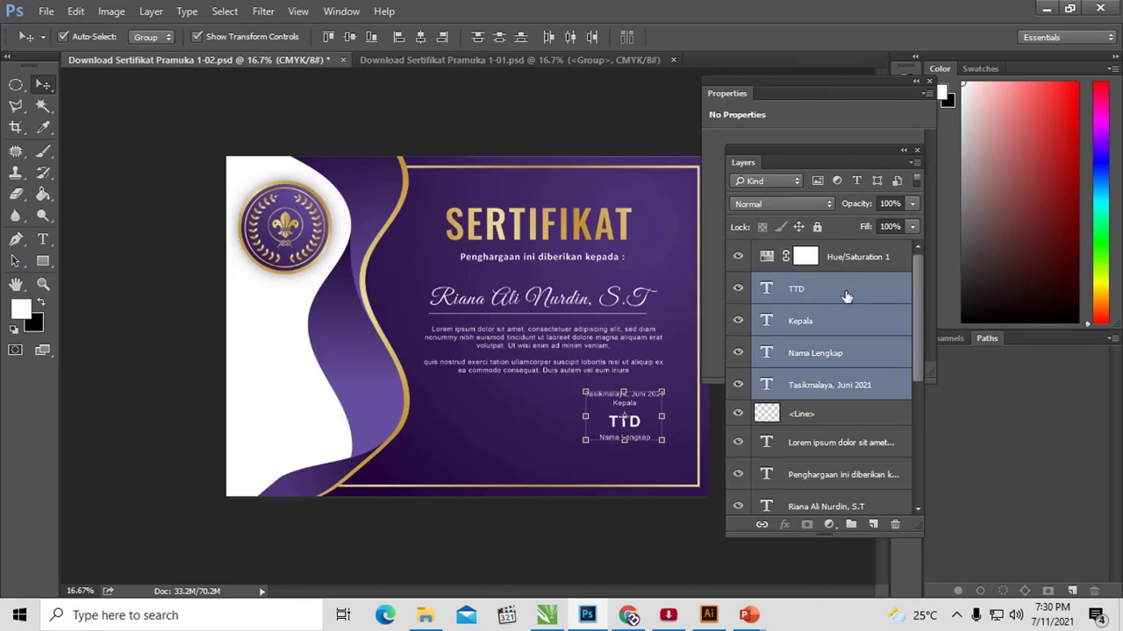
scroll(869, 399, down, 1)
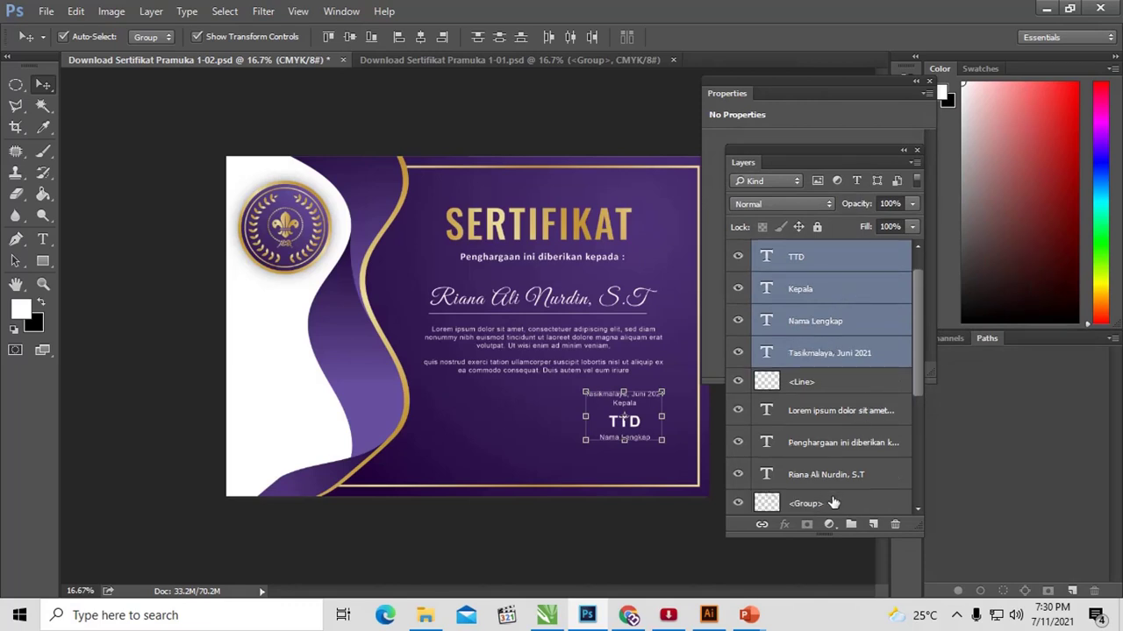
click(835, 475)
scroll(838, 415, up, 1)
shift+click(816, 294)
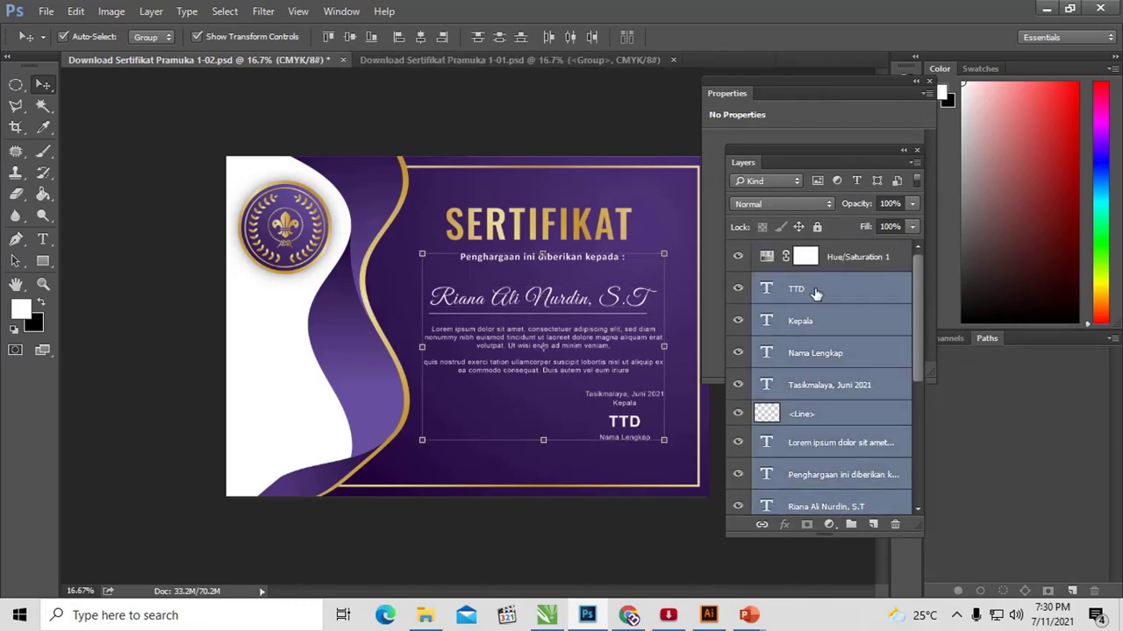
scroll(847, 296, down, 1)
scroll(850, 296, up, 1)
drag(851, 296, 847, 246)
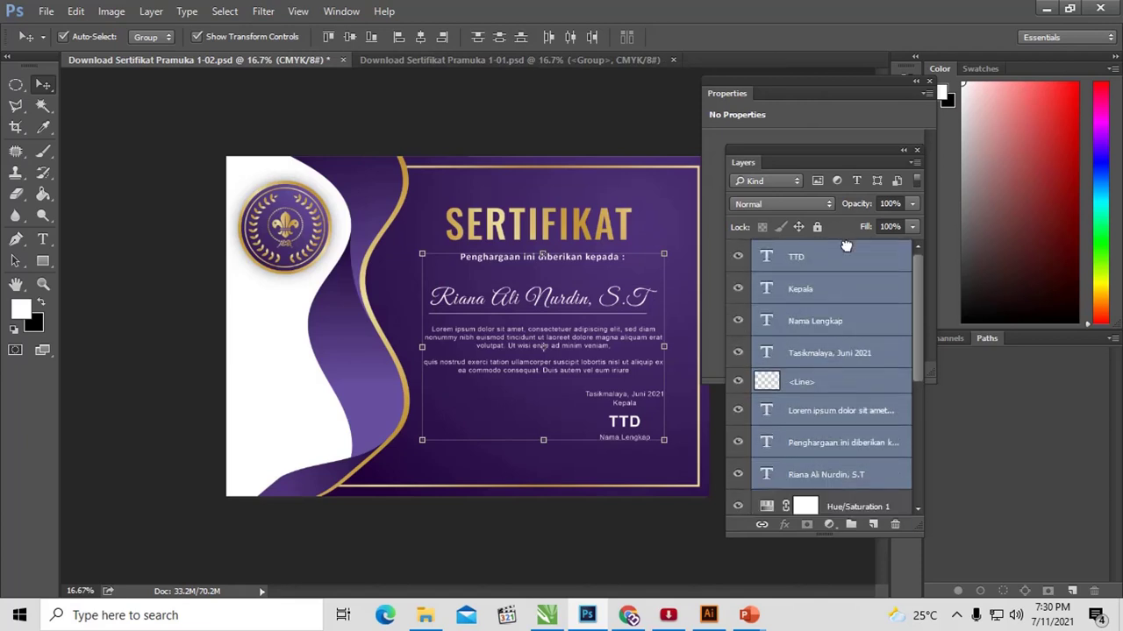
scroll(829, 354, down, 1)
scroll(826, 354, down, 3)
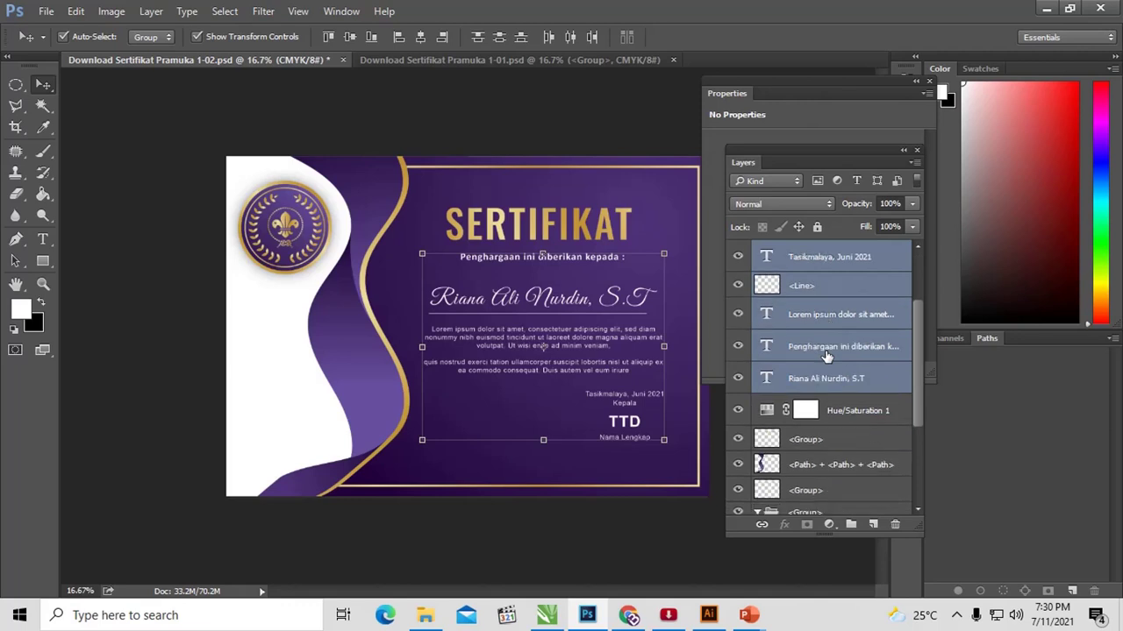
- Set the Hue/Saturation 1 saturation to +15
click(838, 414)
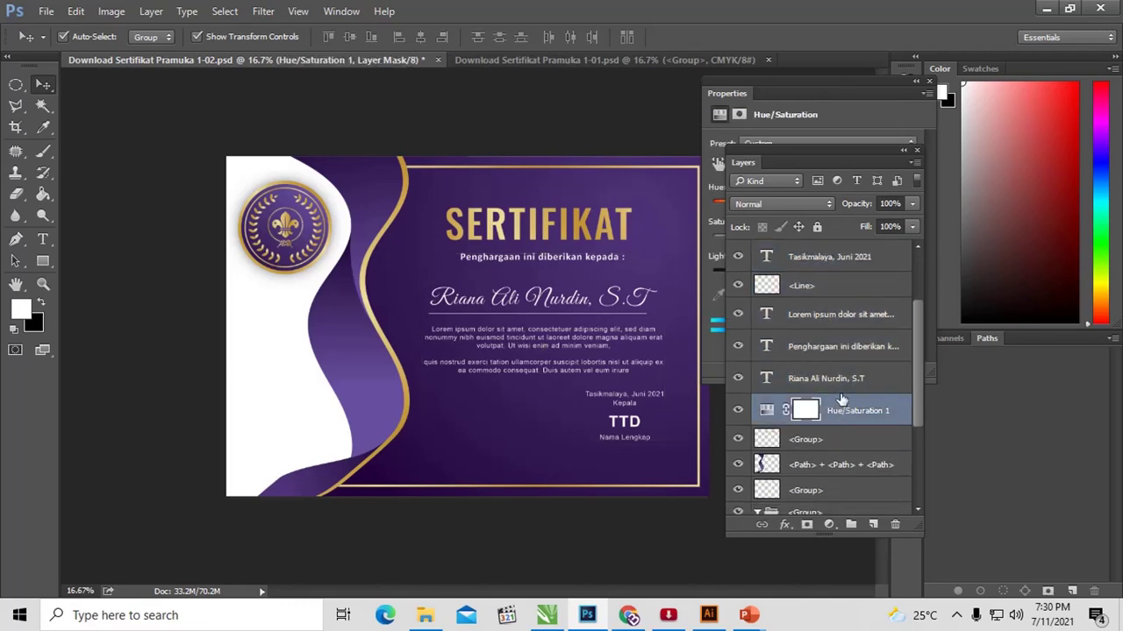
scroll(836, 403, up, 2)
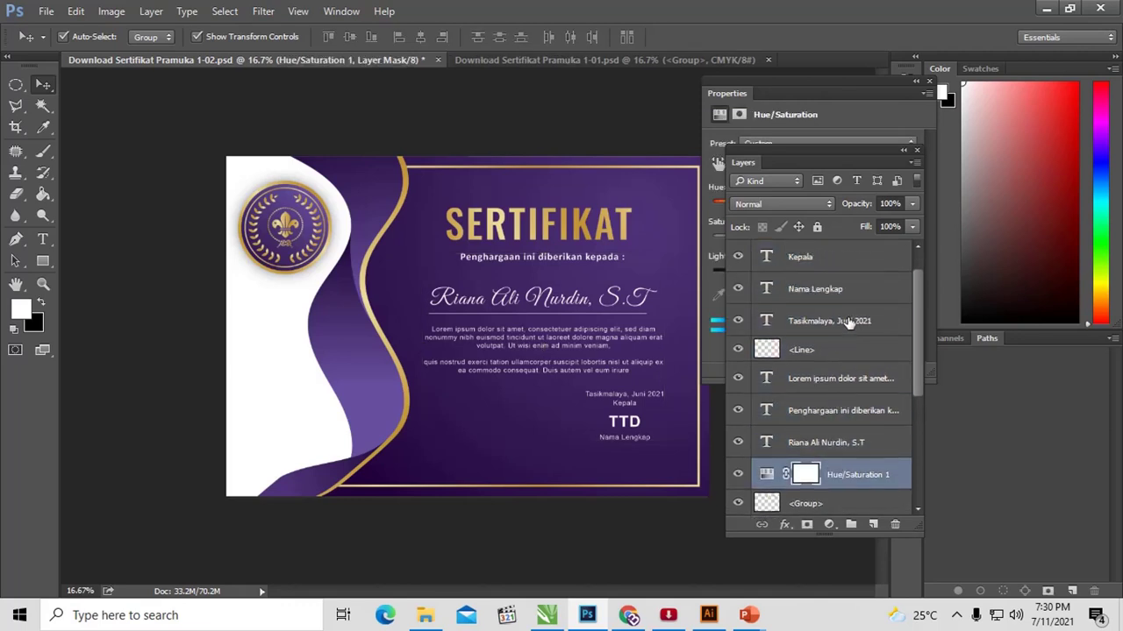
scroll(847, 323, up, 1)
scroll(849, 323, down, 2)
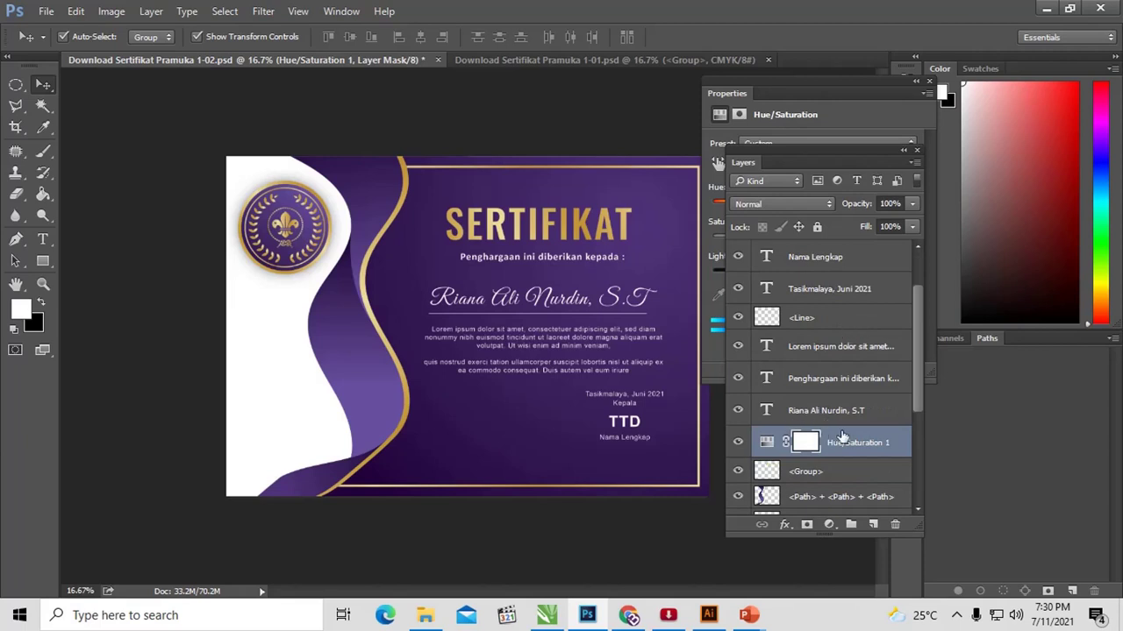
scroll(837, 430, down, 1)
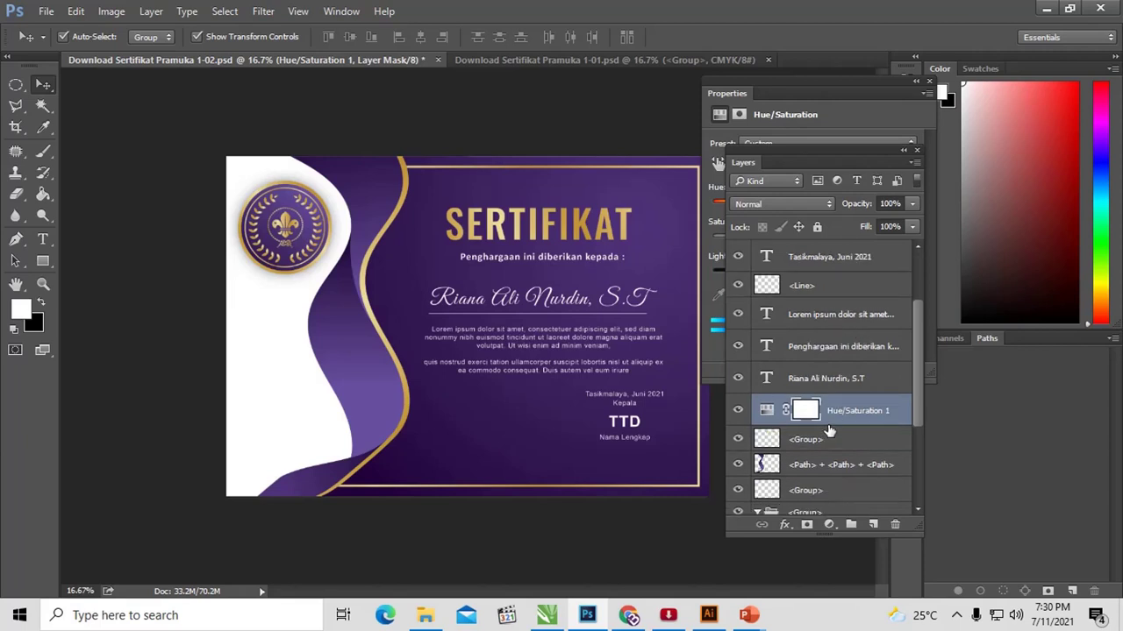
click(770, 411)
drag(711, 91, 614, 87)
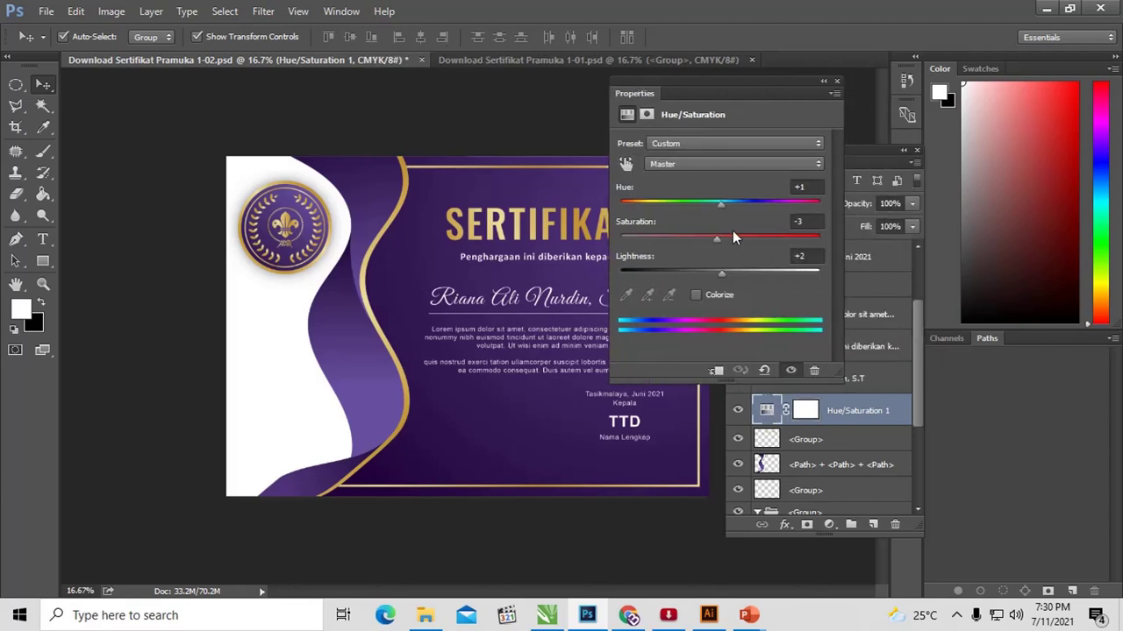
mouse_move(717, 237)
mouse_down()
mouse_move(766, 238)
mouse_move(663, 238)
mouse_move(784, 250)
mouse_up()
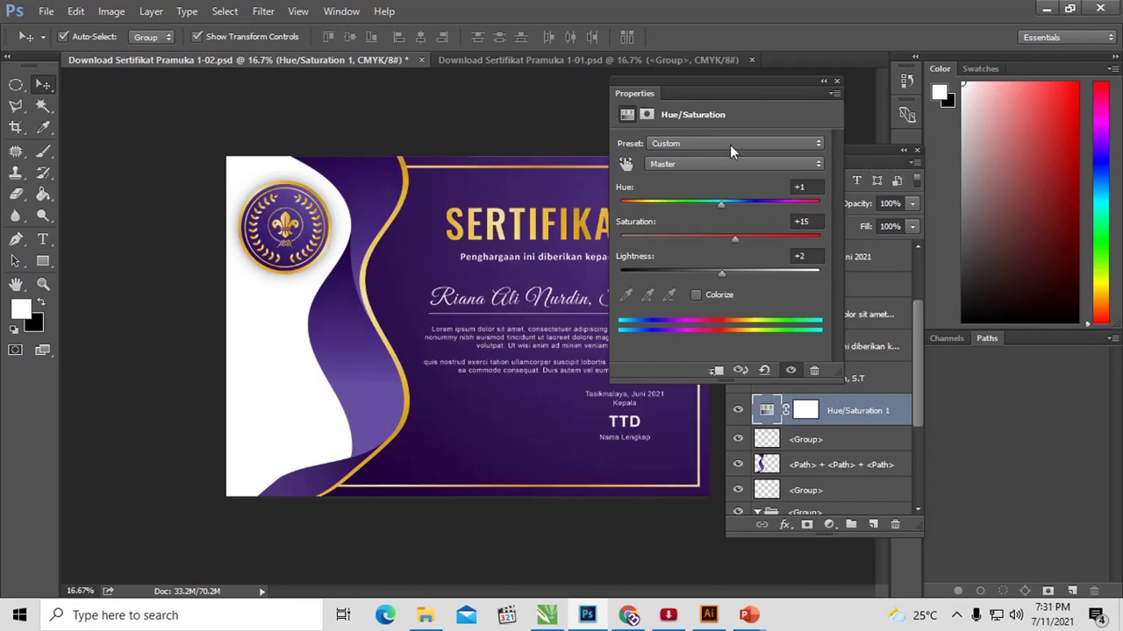
mouse_move(737, 92)
mouse_down()
mouse_move(634, 116)
mouse_move(910, 228)
mouse_move(922, 212)
mouse_move(913, 283)
mouse_move(1004, 357)
mouse_move(1034, 340)
mouse_up()
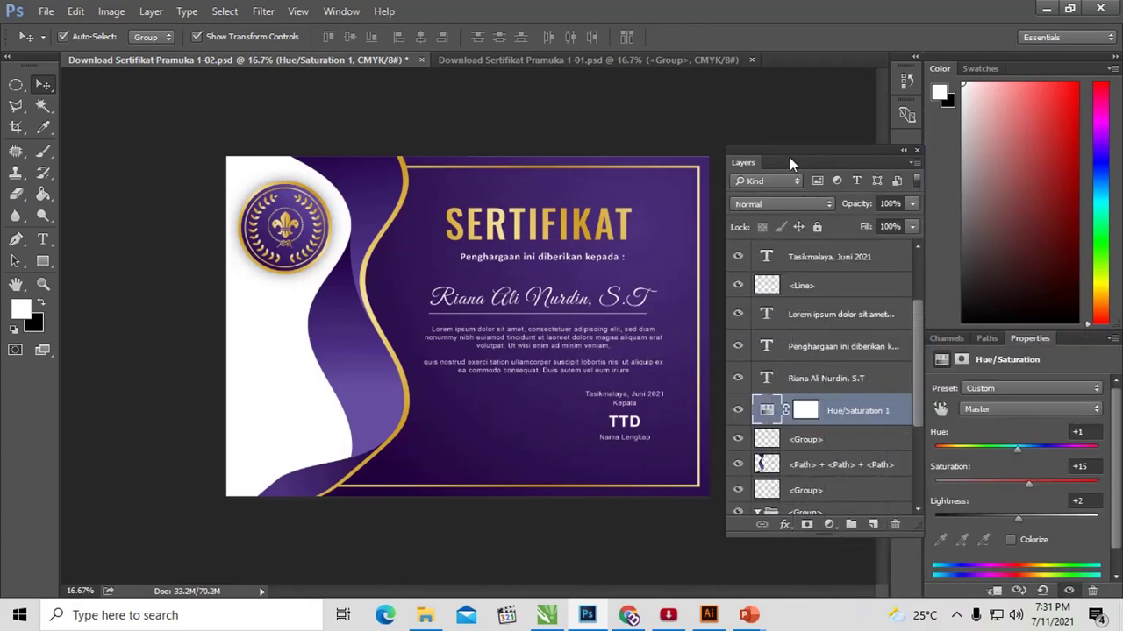
mouse_move(787, 159)
mouse_down()
mouse_move(784, 182)
mouse_move(769, 173)
mouse_up()
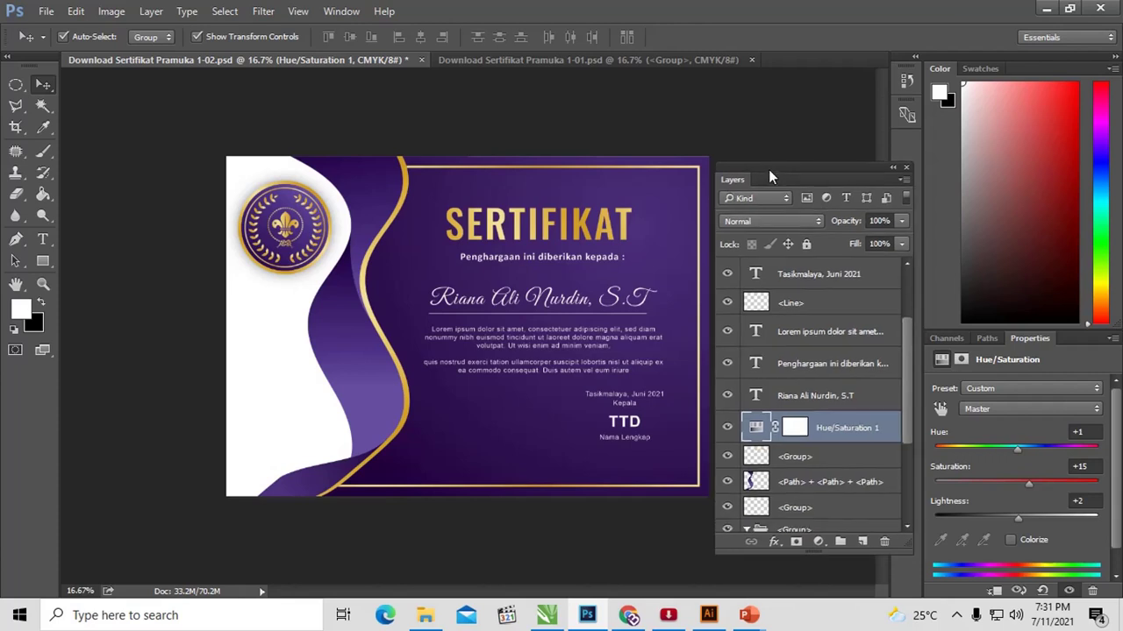
- Switch to the Illustrator certificate document
click(393, 200)
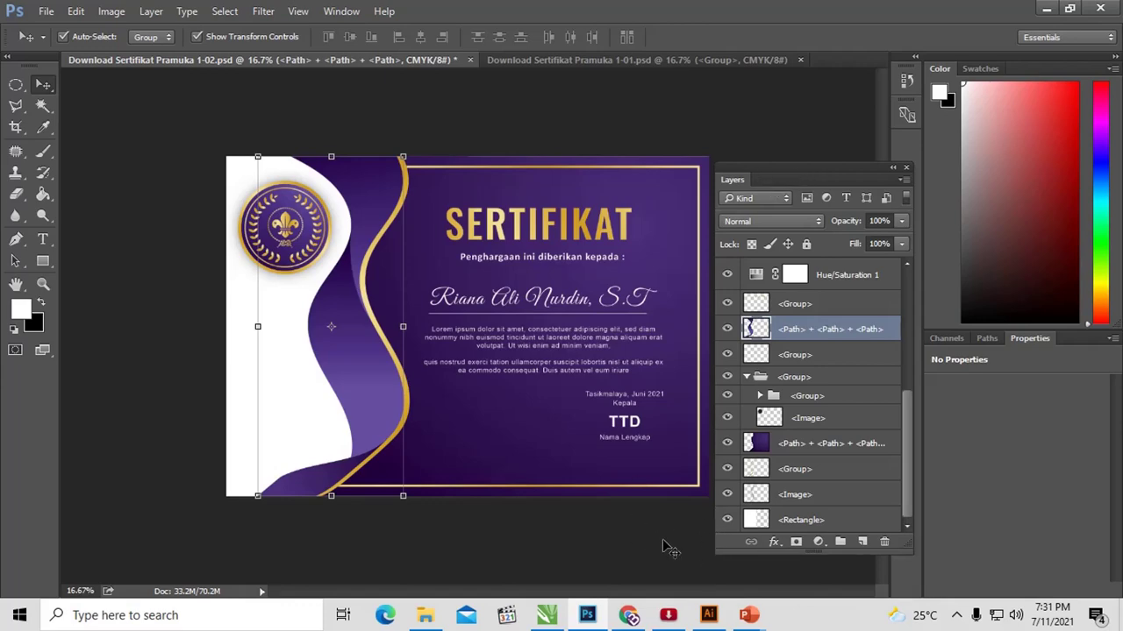
click(424, 615)
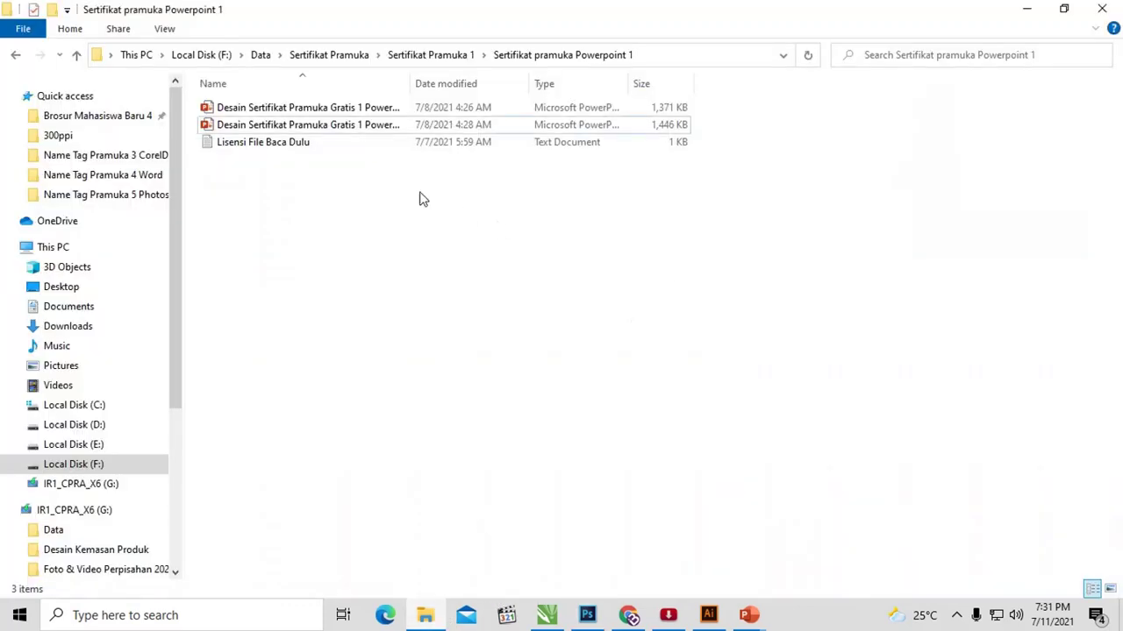
click(708, 615)
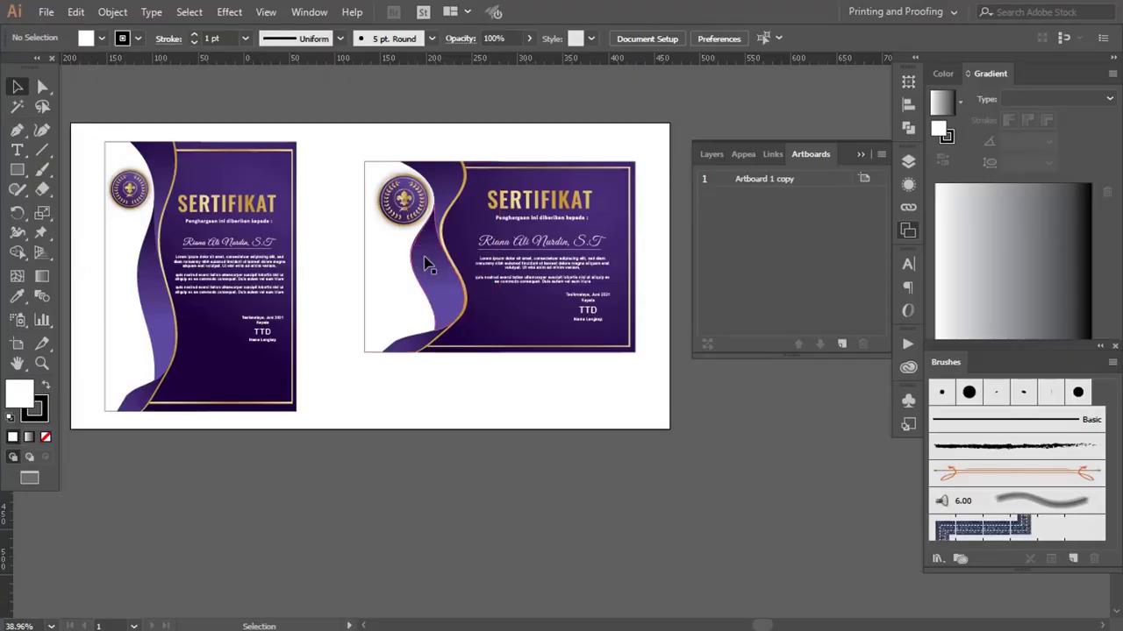
- Zoom into the portrait certificate and inspect its text objects, from the greeting line to TTD
scroll(385, 228, left, 3)
scroll(413, 176, left, 2)
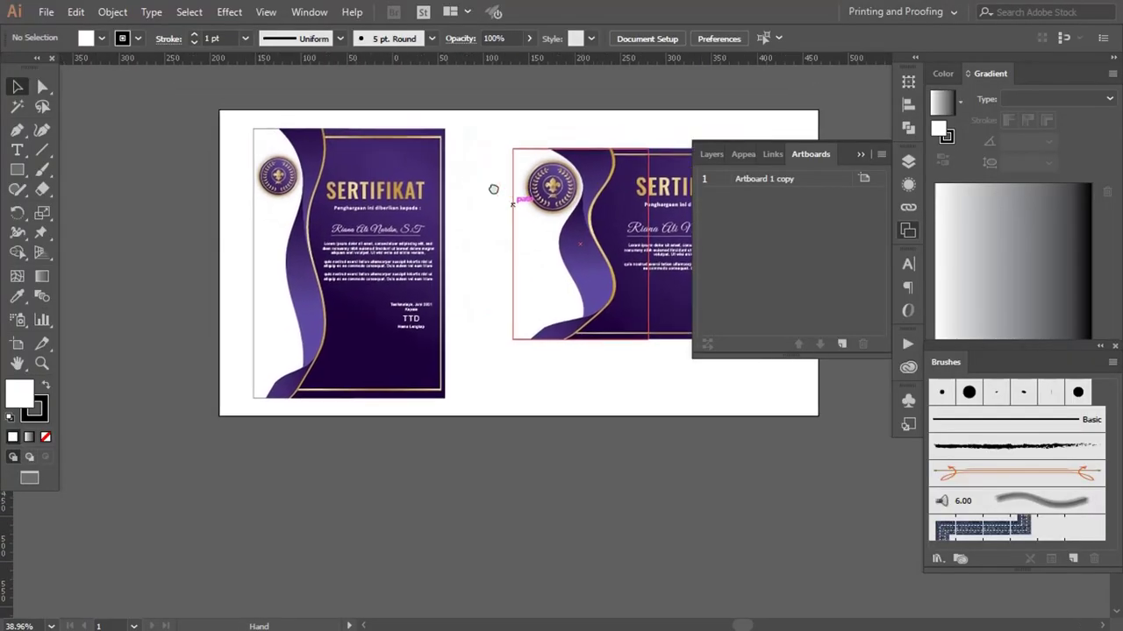
key(z)
drag(232, 121, 491, 379)
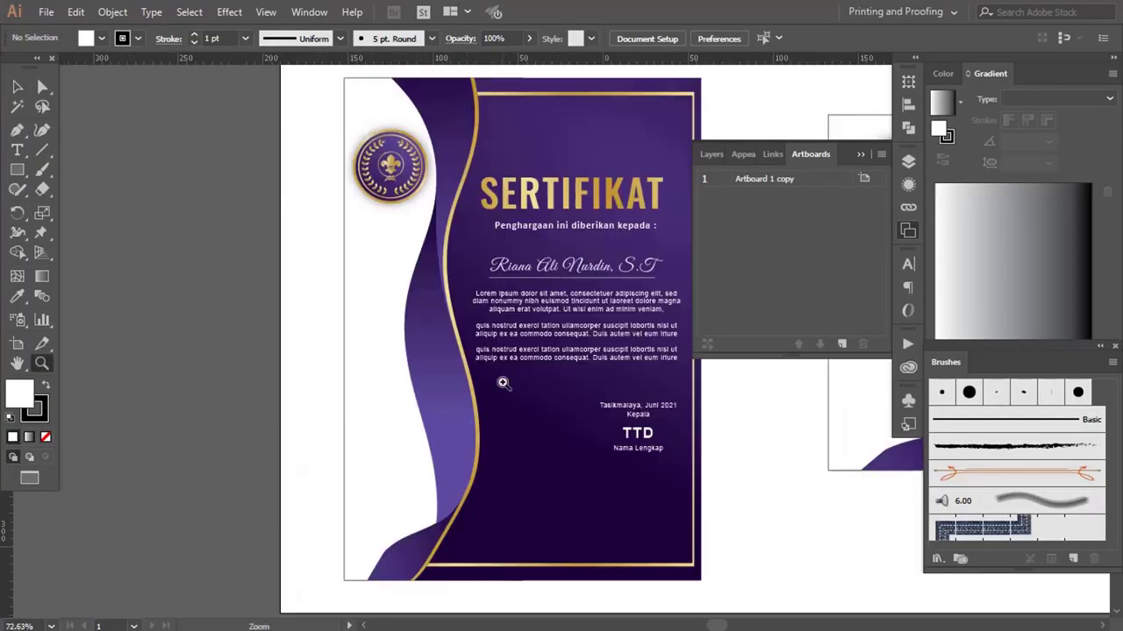
drag(424, 369, 381, 358)
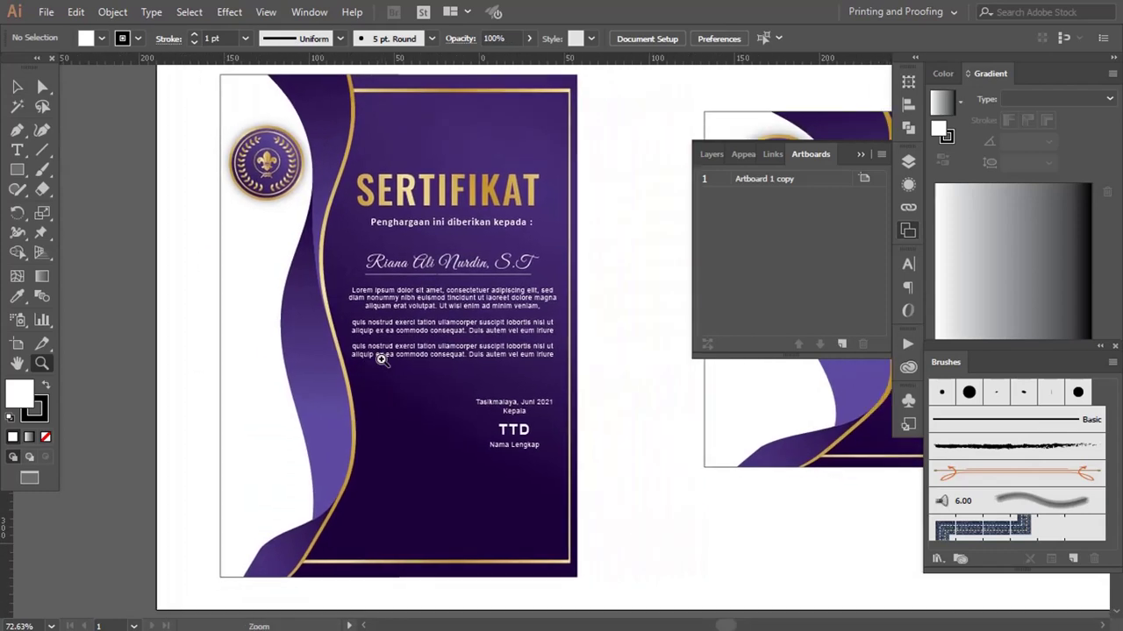
click(44, 87)
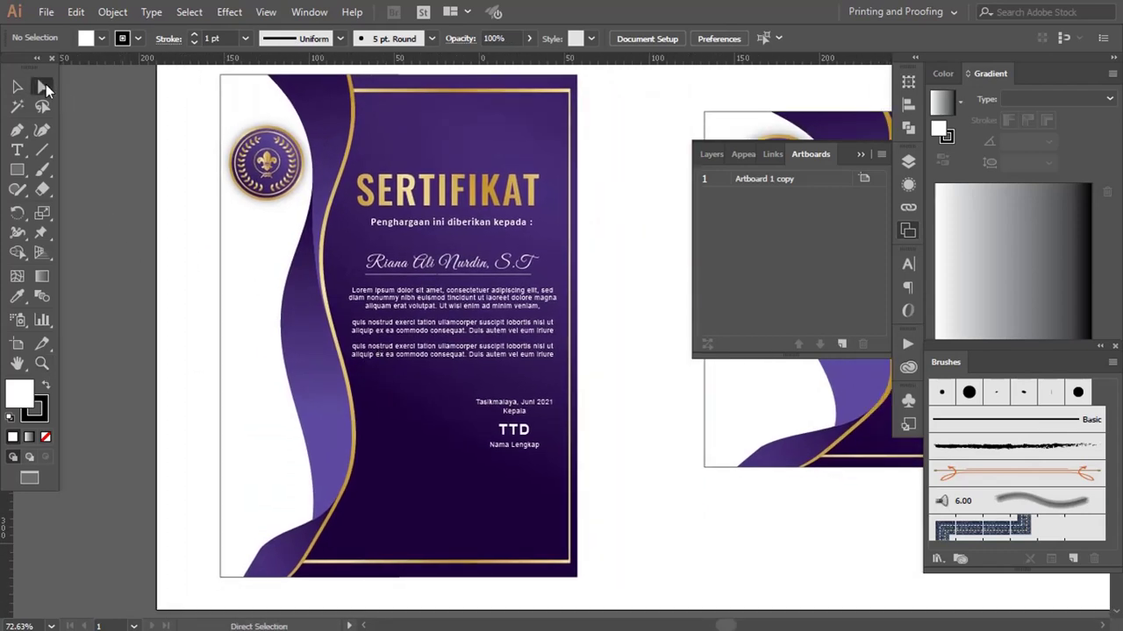
click(370, 228)
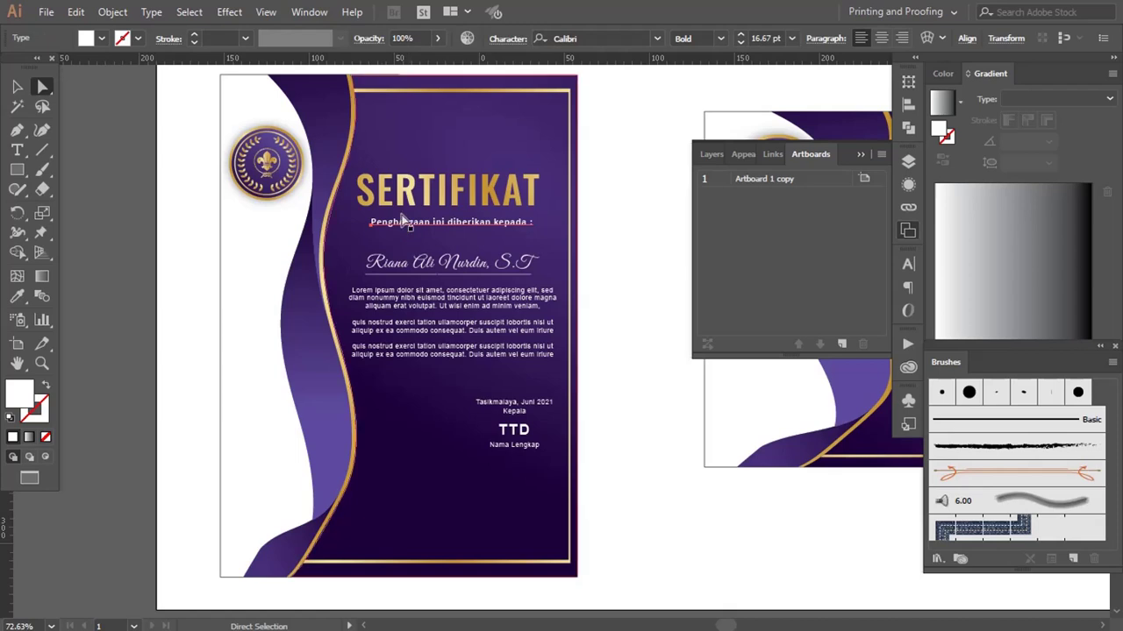
click(405, 297)
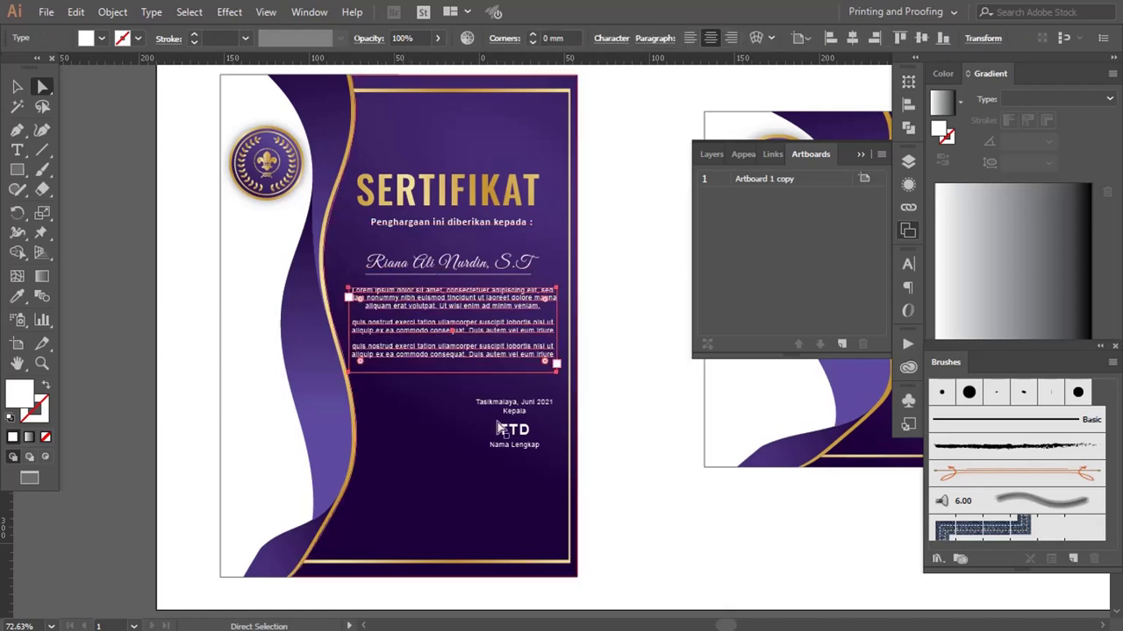
click(513, 430)
drag(520, 449, 515, 409)
scroll(526, 386, down, 3)
scroll(533, 364, up, 4)
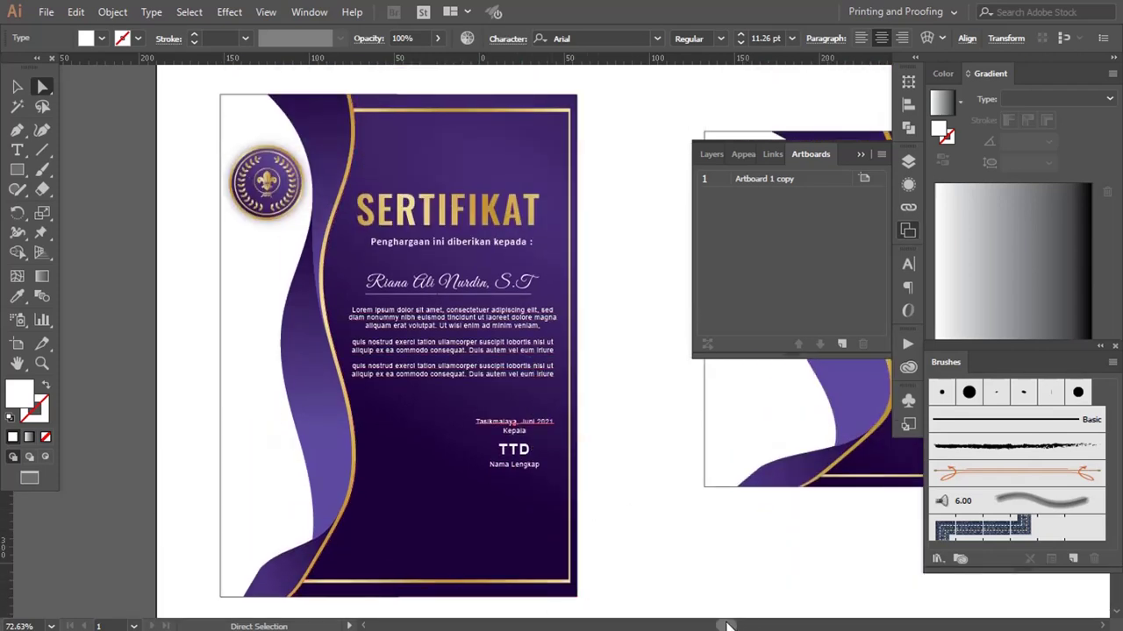
- Close the floating Artboards panel, leaving the landscape emblem deselected
drag(726, 626, 731, 626)
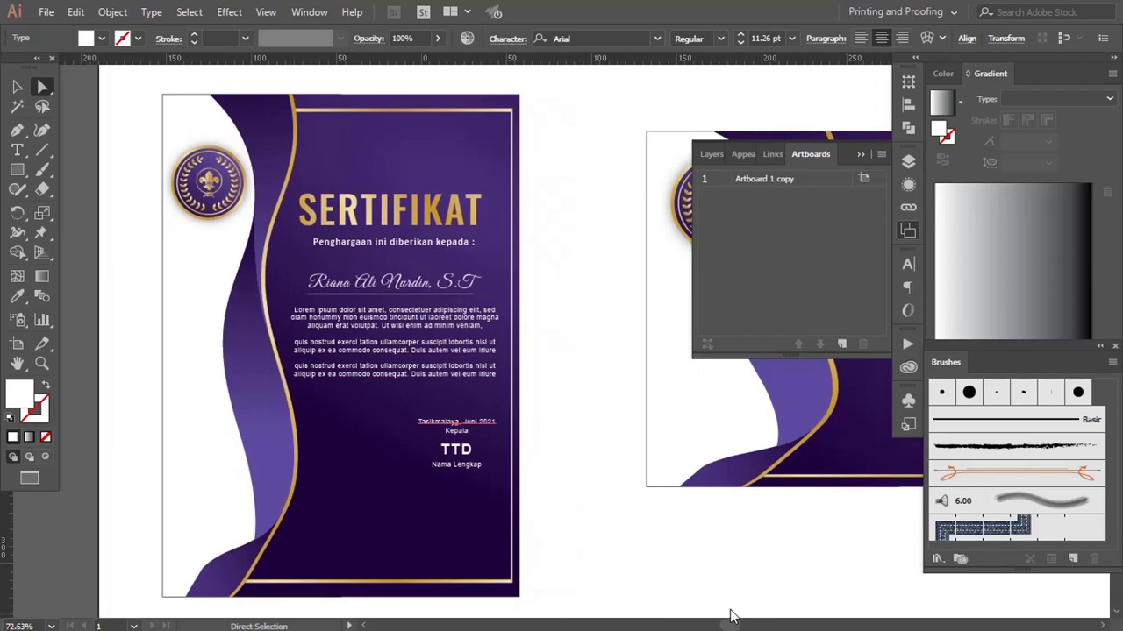
click(862, 155)
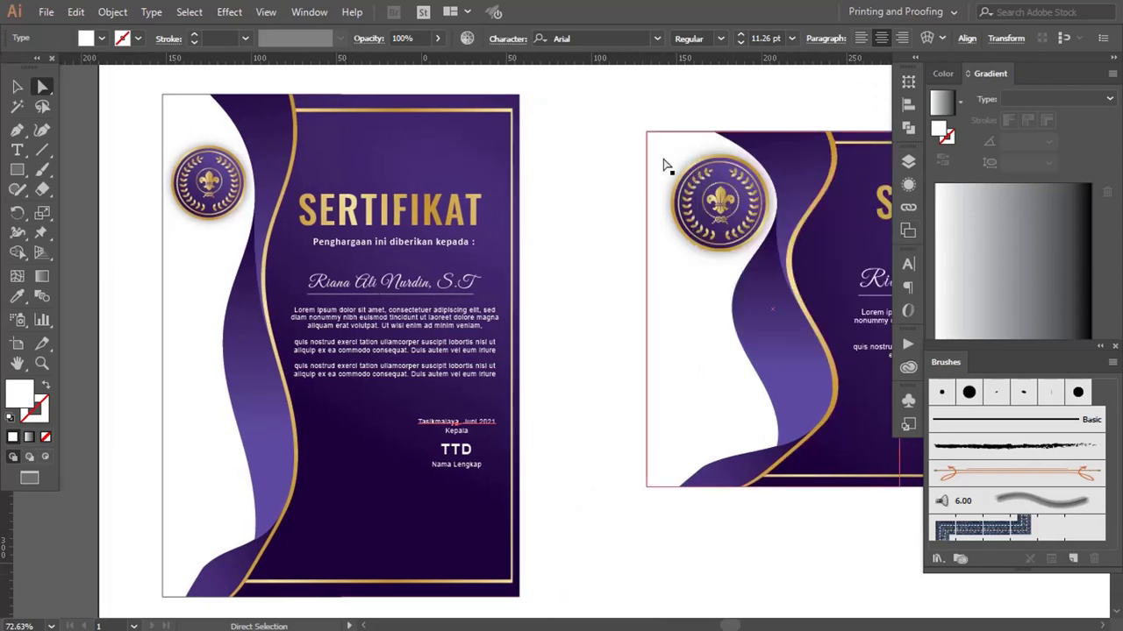
click(657, 182)
click(624, 193)
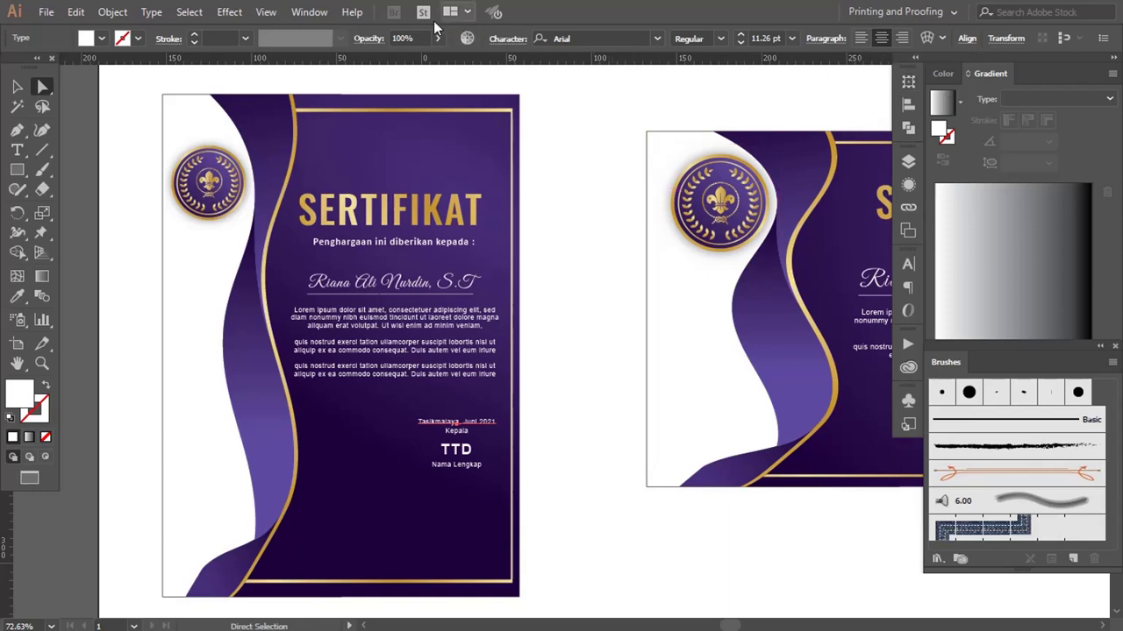
click(312, 17)
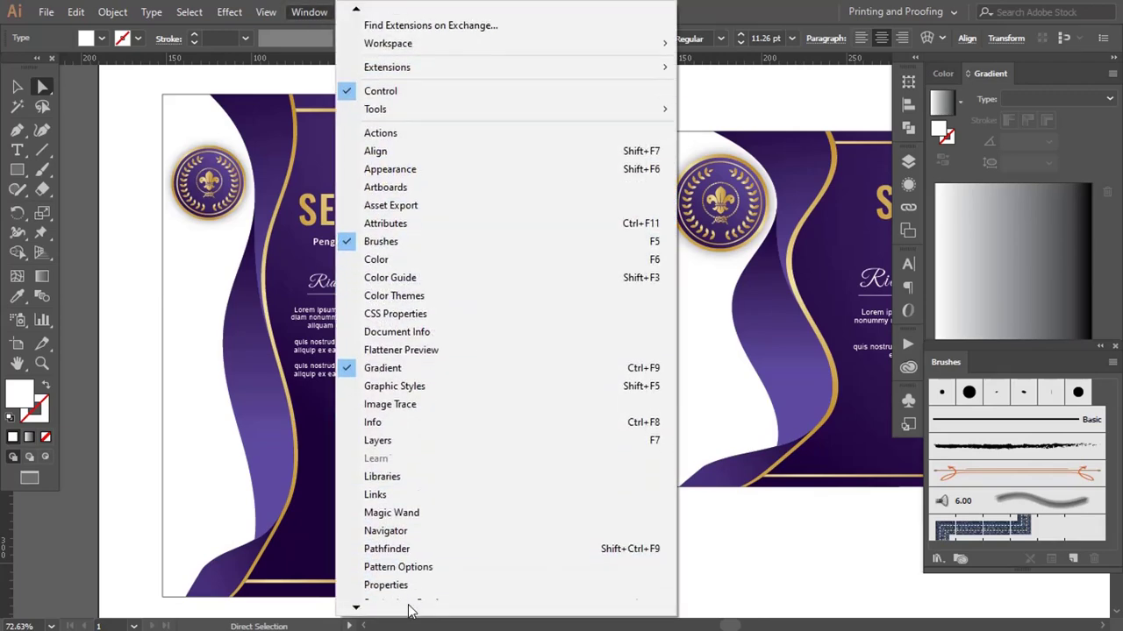
mouse_move(356, 606)
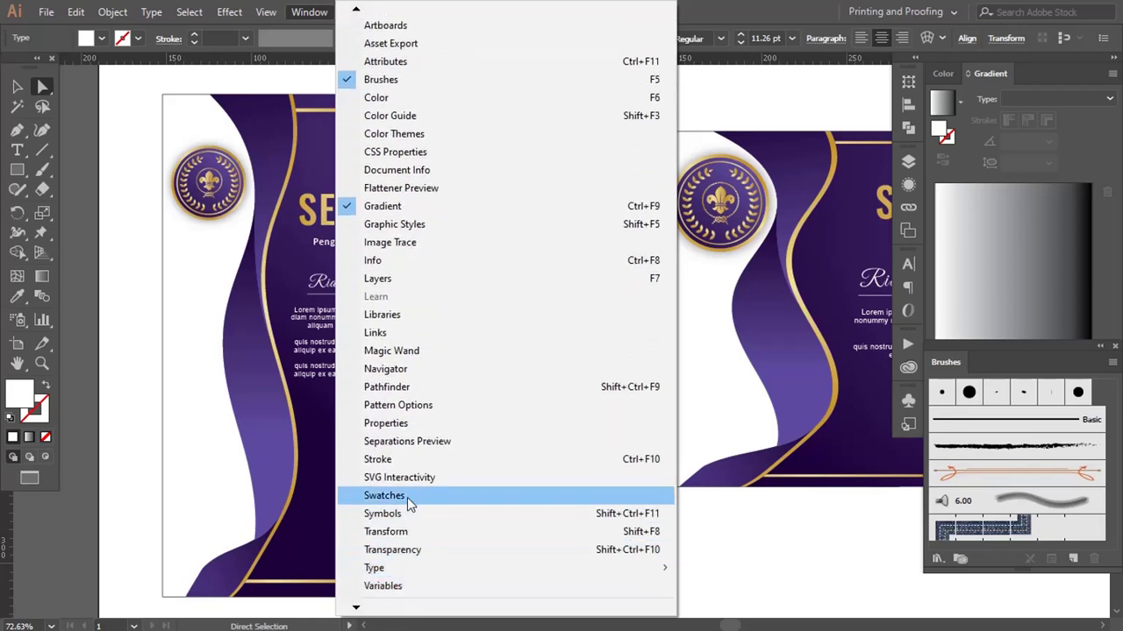
- Show the Swatches panel and zoom out to see all the certificates
click(413, 499)
drag(674, 136, 647, 112)
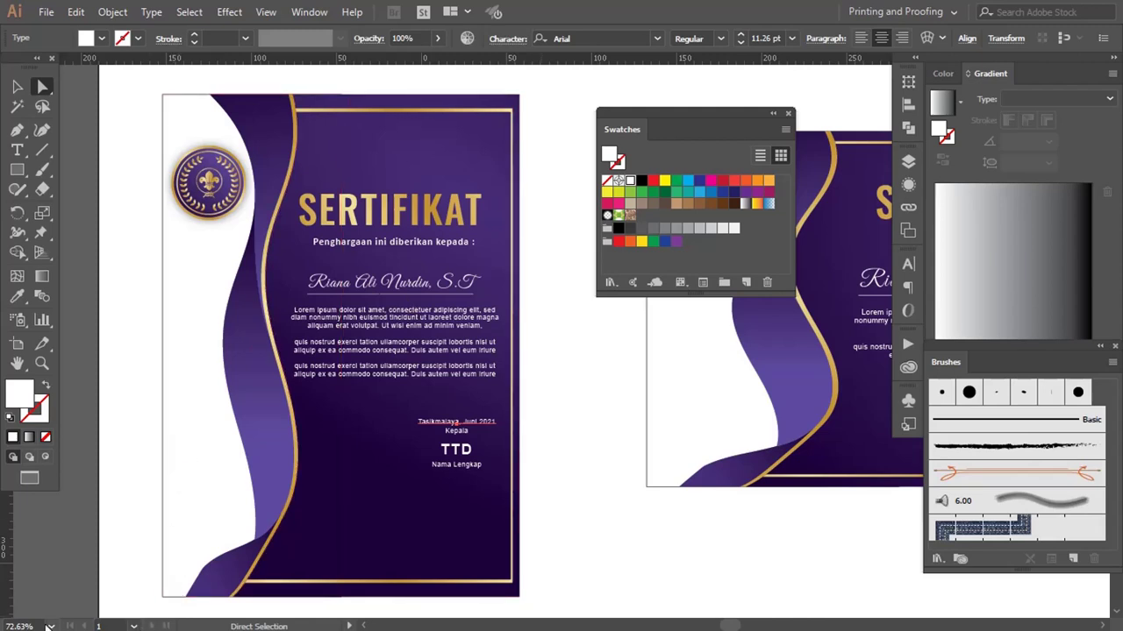
click(49, 627)
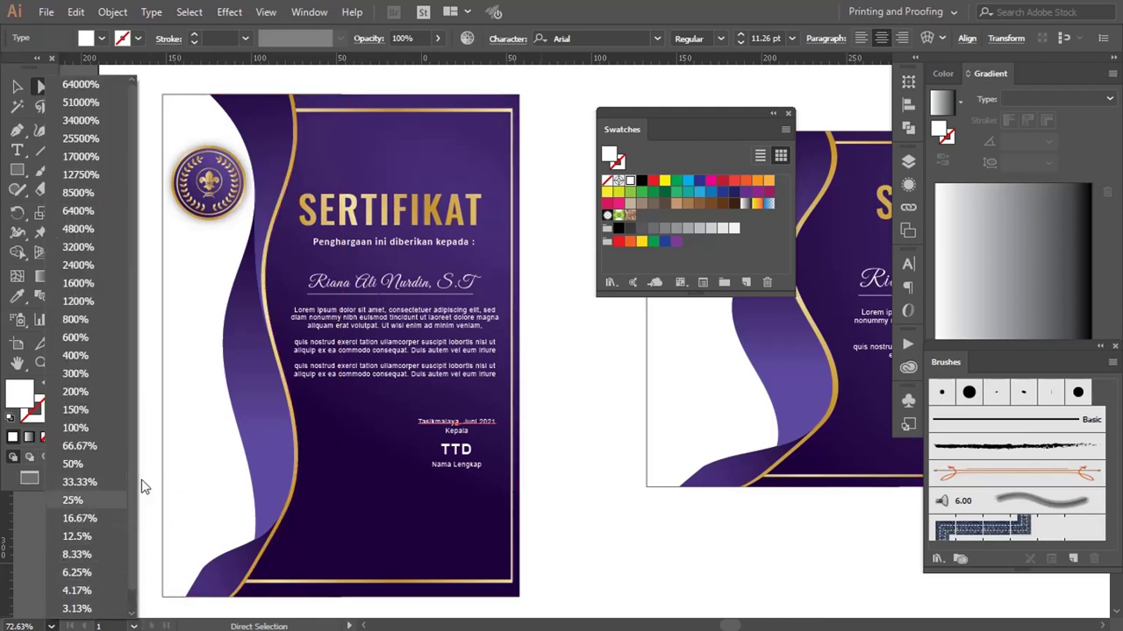
click(79, 537)
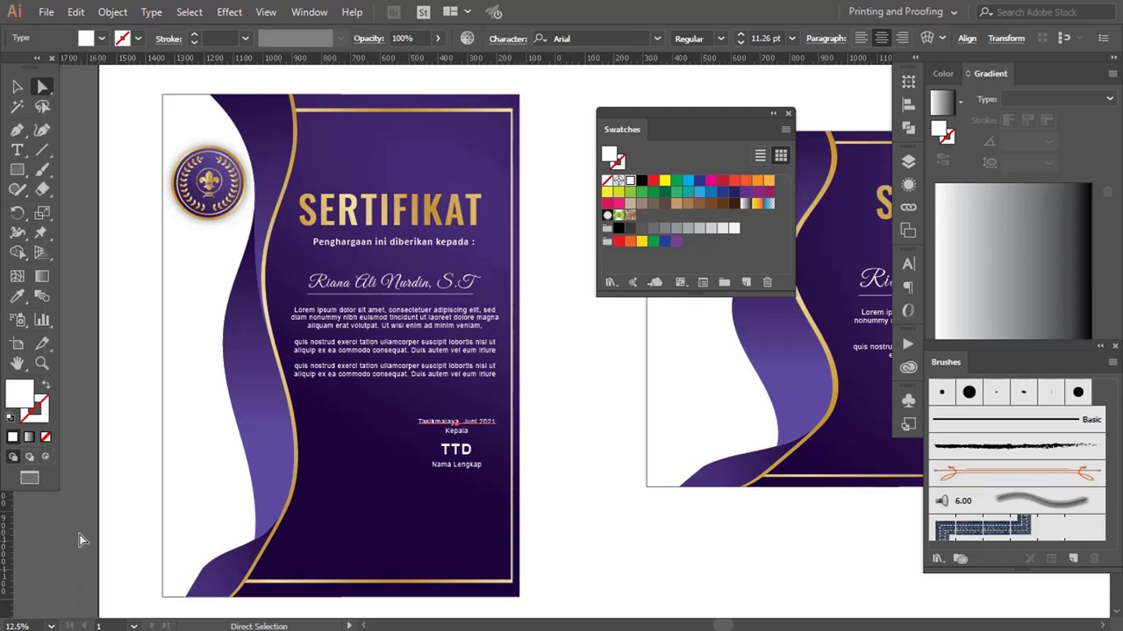
- Zoom into the landscape certificate and marquee-select all its artwork
drag(518, 416, 394, 442)
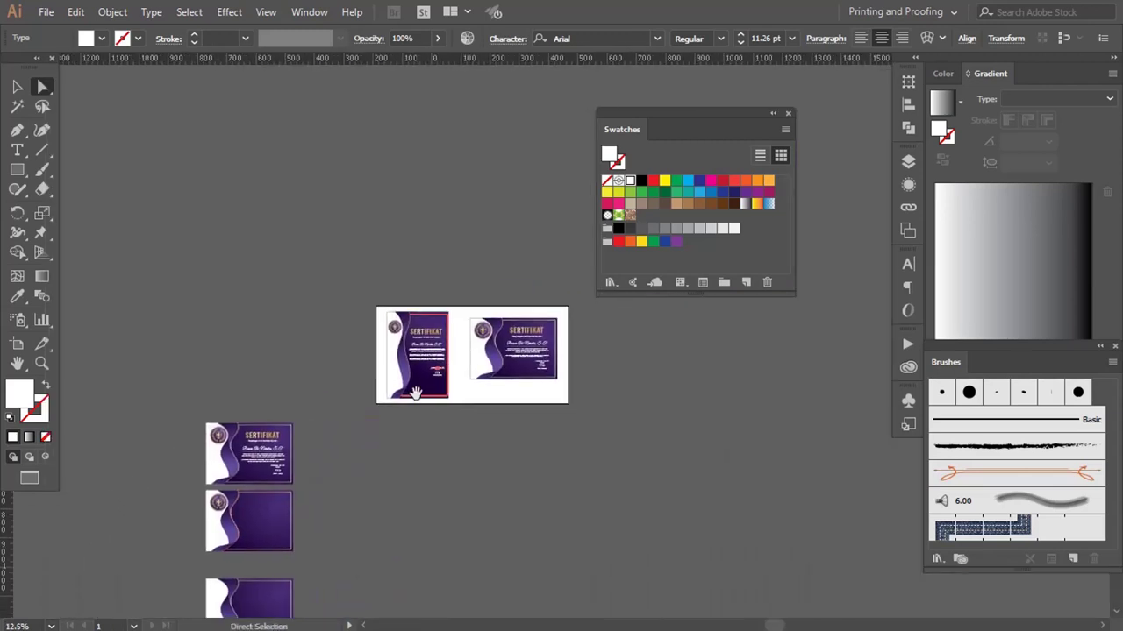
key(z)
drag(456, 320, 644, 404)
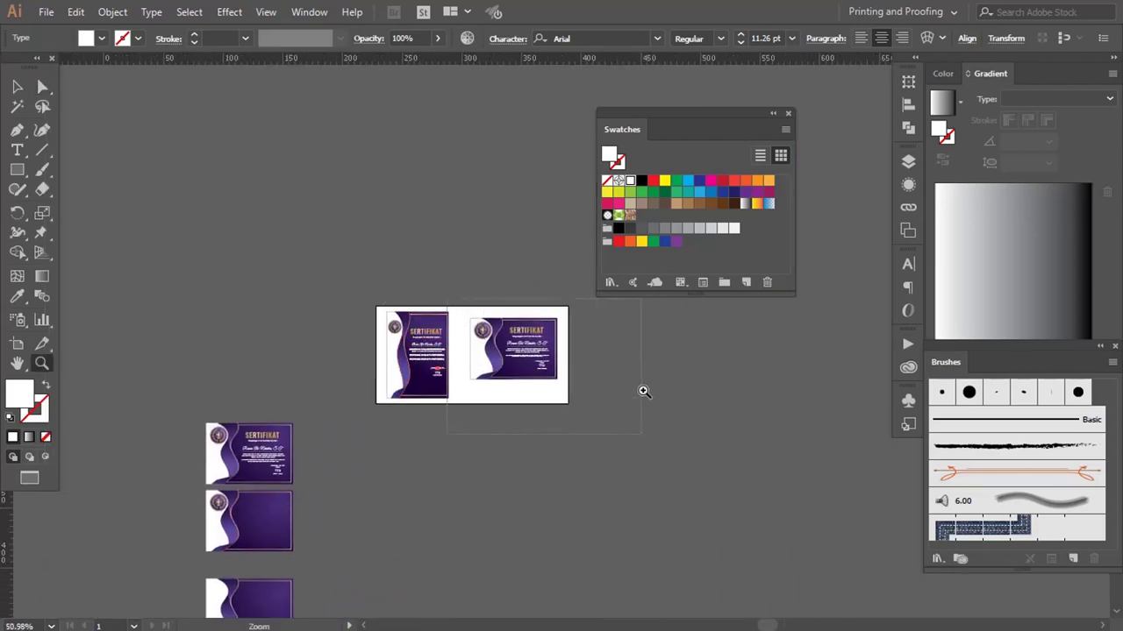
key(v)
drag(158, 110, 575, 417)
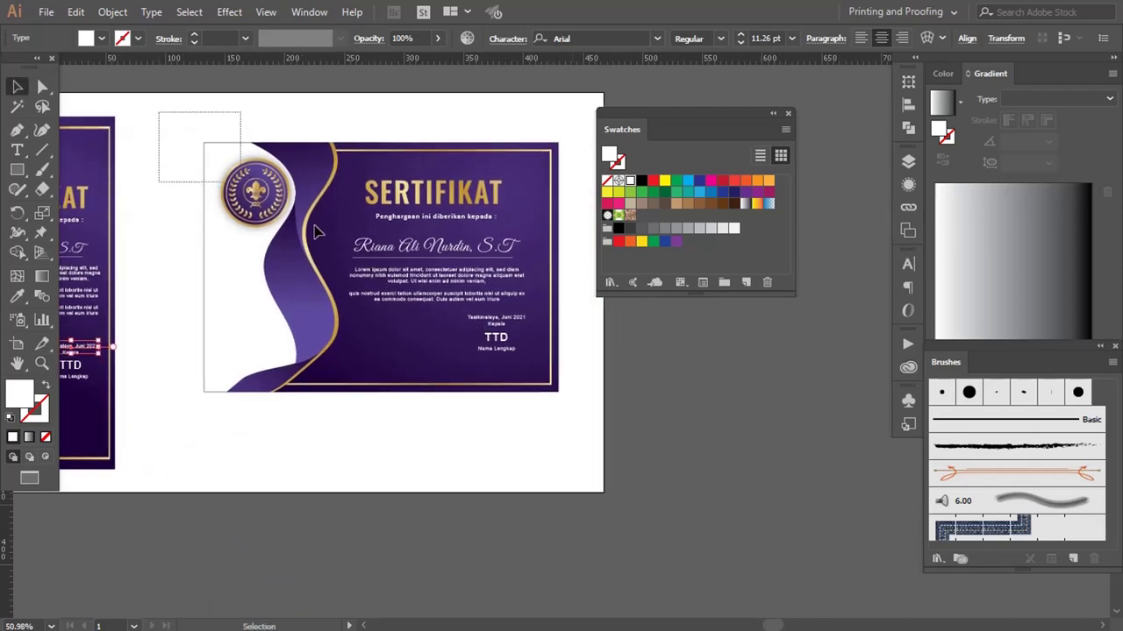
- Save the selection's colours as Color Group 1 and open it in Recolor Artwork
click(726, 282)
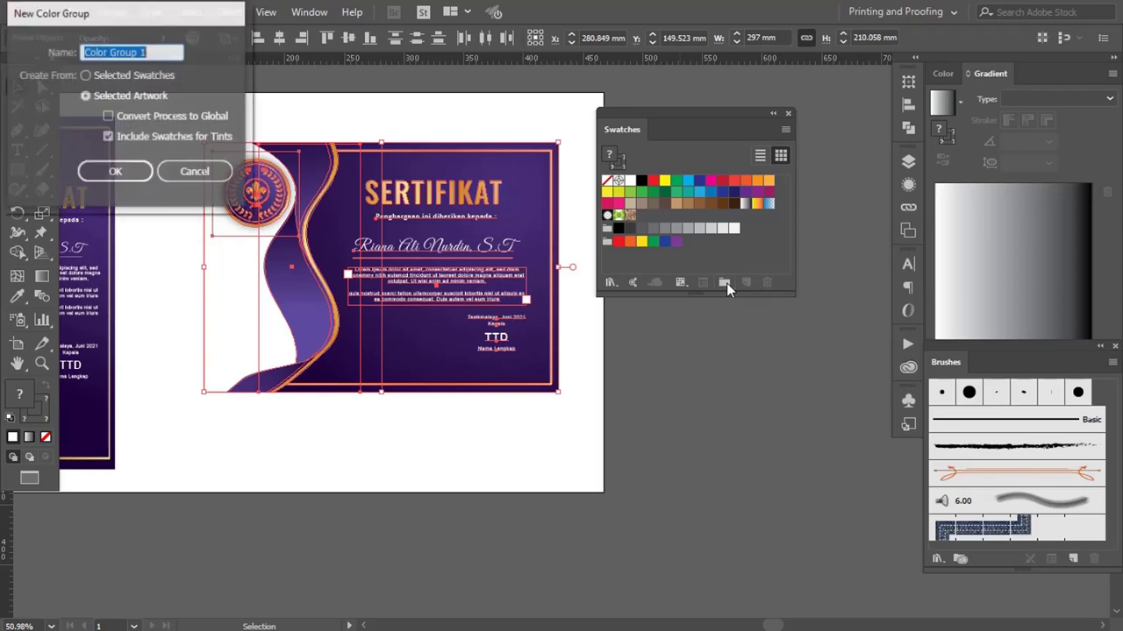
click(149, 173)
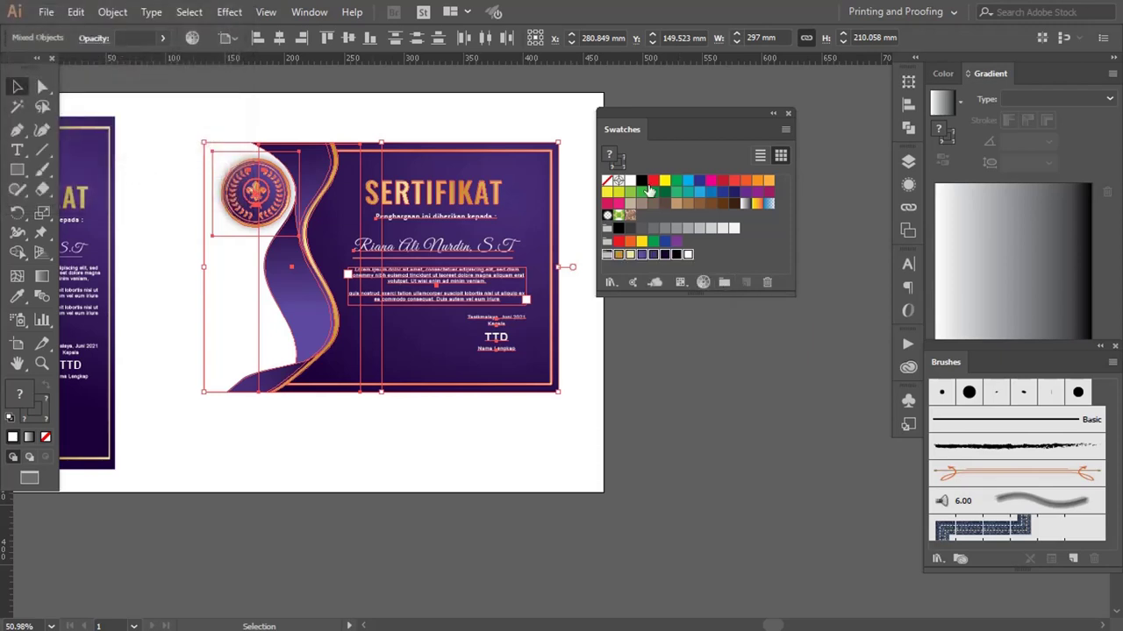
drag(700, 115, 751, 112)
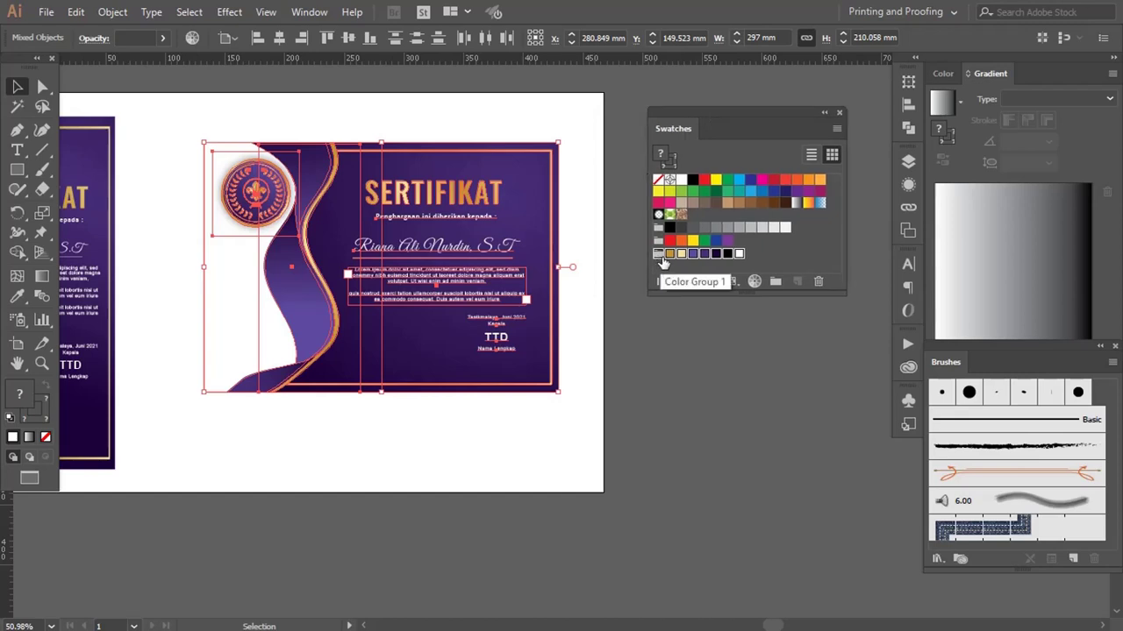
click(753, 282)
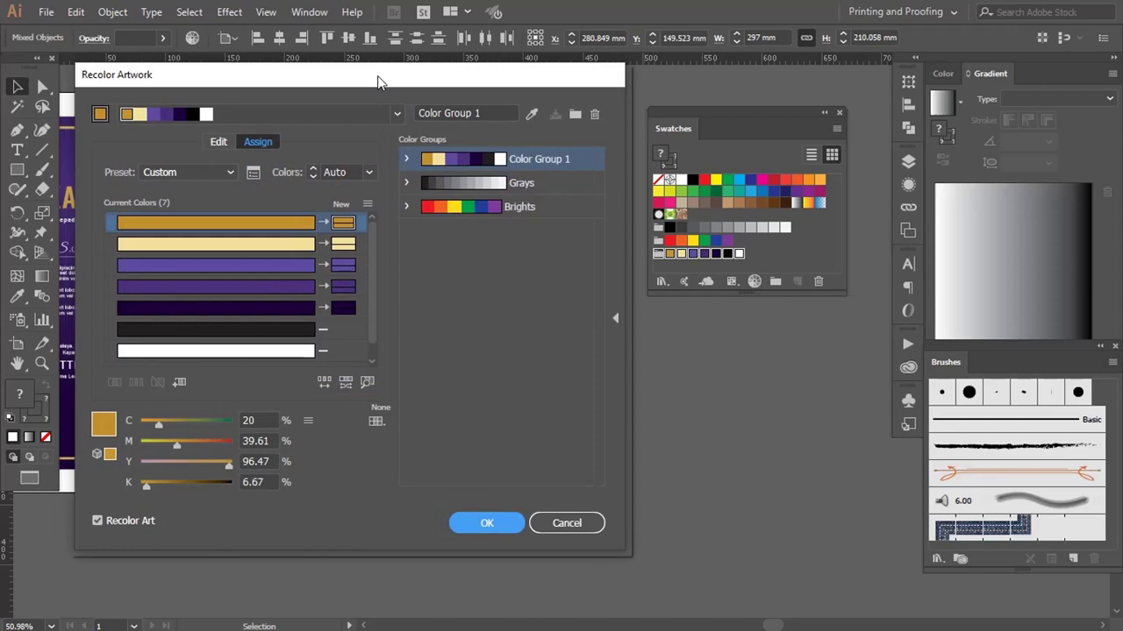
drag(367, 81, 874, 66)
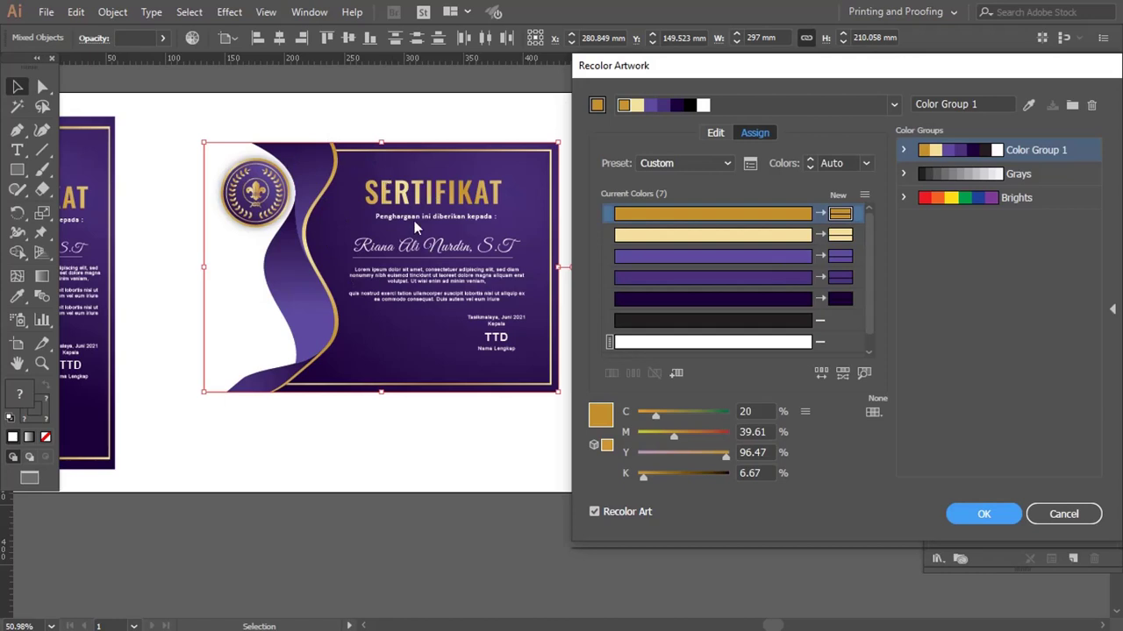
- Shift the certificate's gold colour toward orange-red in Recolor Artwork
scroll(872, 240, down, 1)
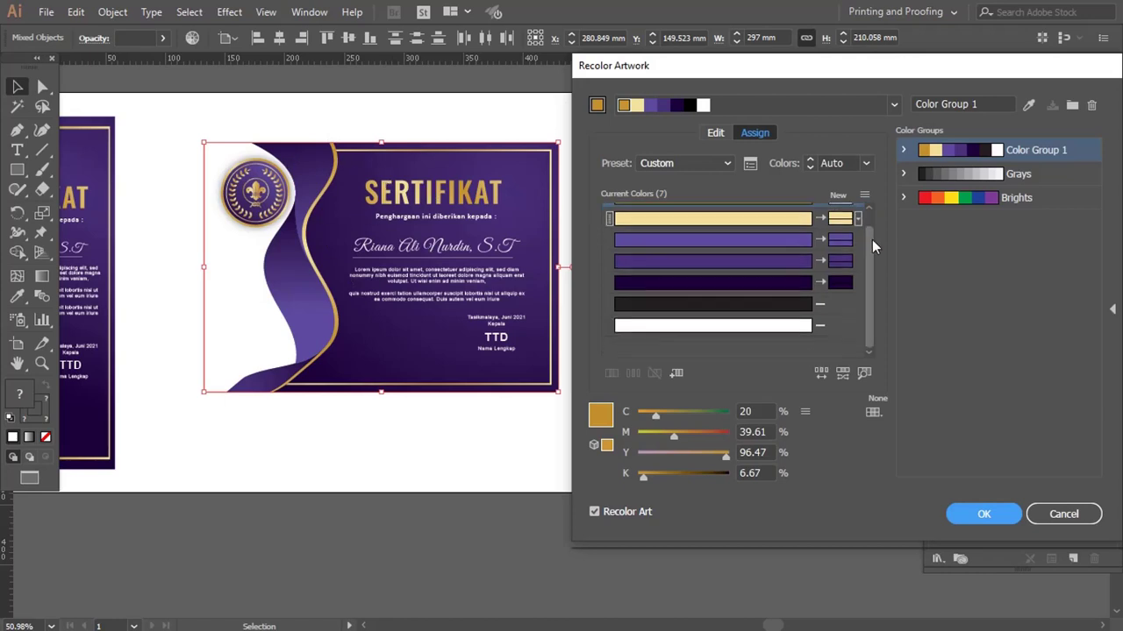
scroll(736, 210, up, 1)
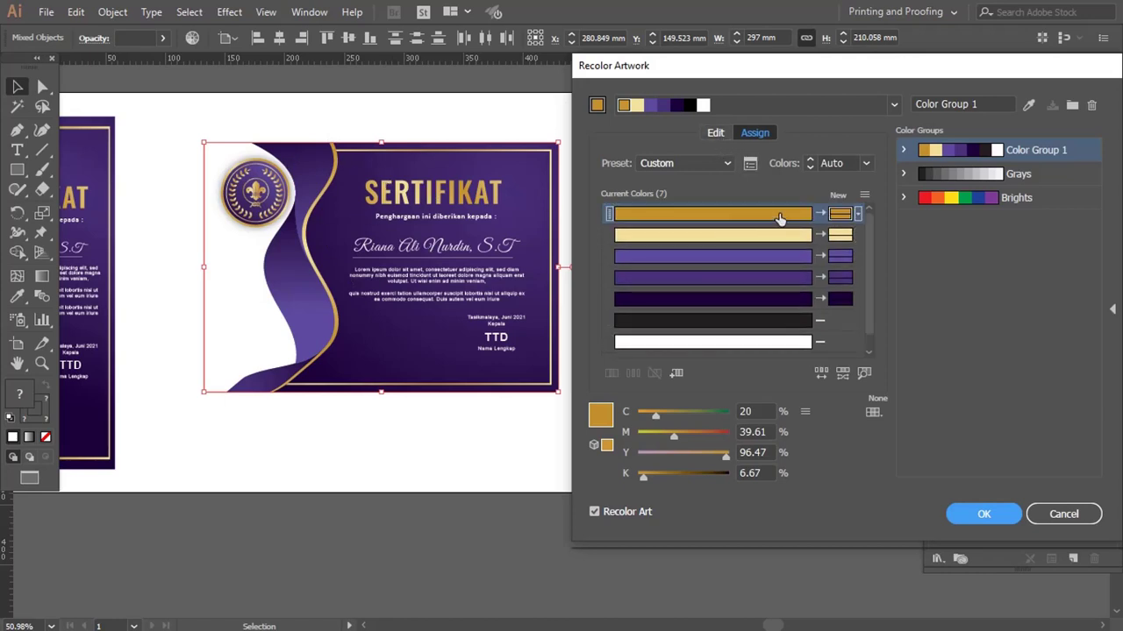
click(768, 235)
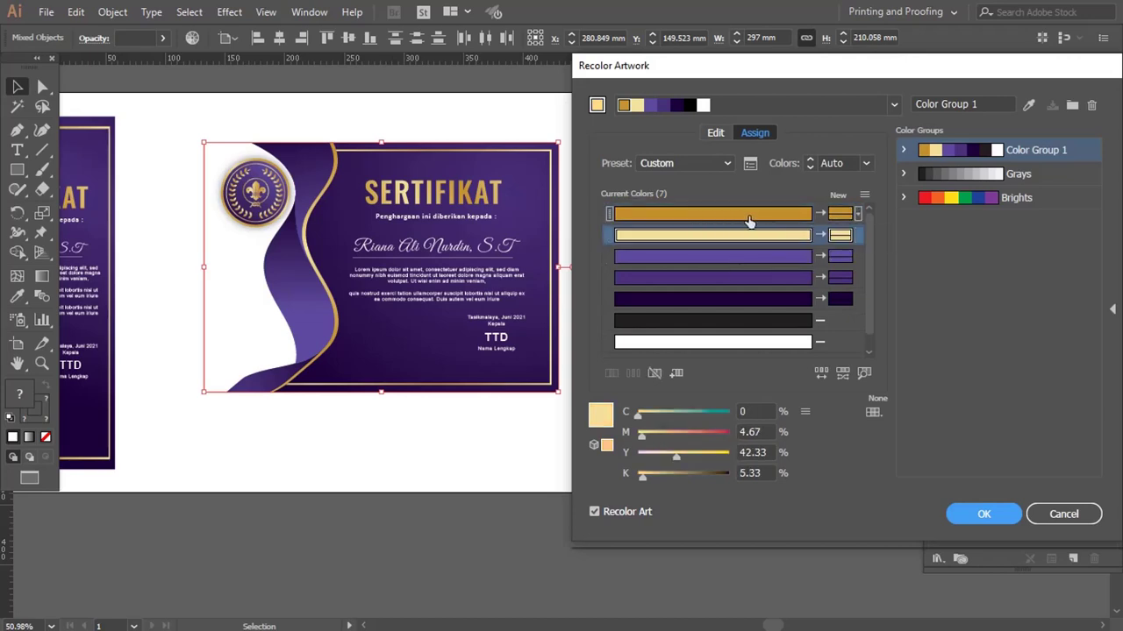
click(747, 216)
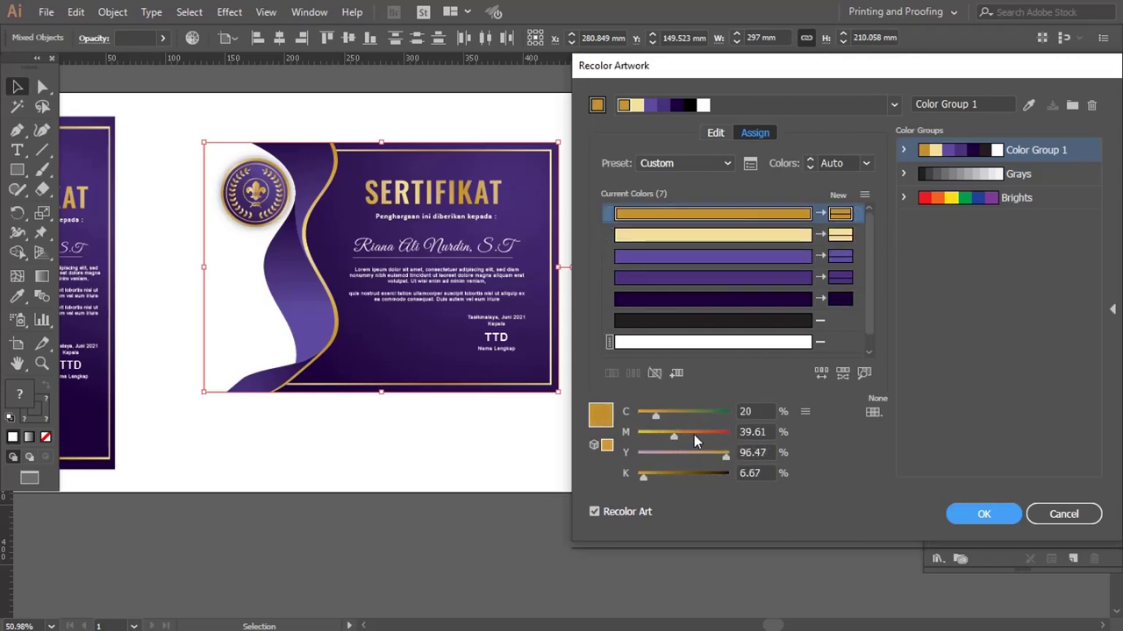
mouse_move(673, 437)
mouse_down()
mouse_move(719, 435)
mouse_move(664, 435)
mouse_move(689, 434)
mouse_up()
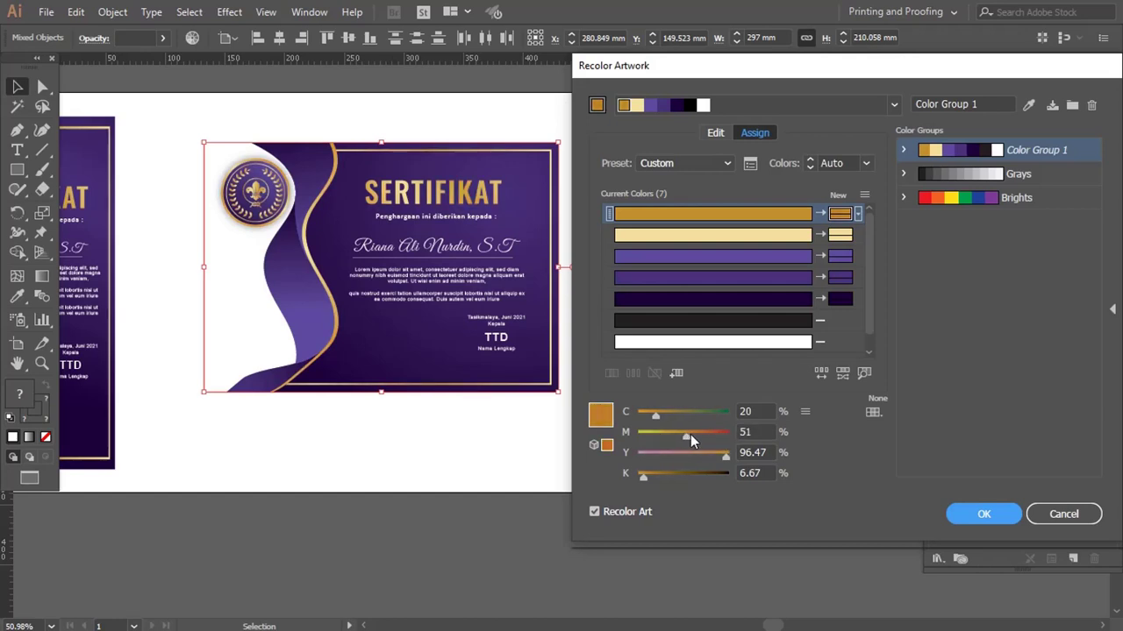
- Rotate the harmony wheel toward red and blue, then cancel to keep purple and gold
click(717, 133)
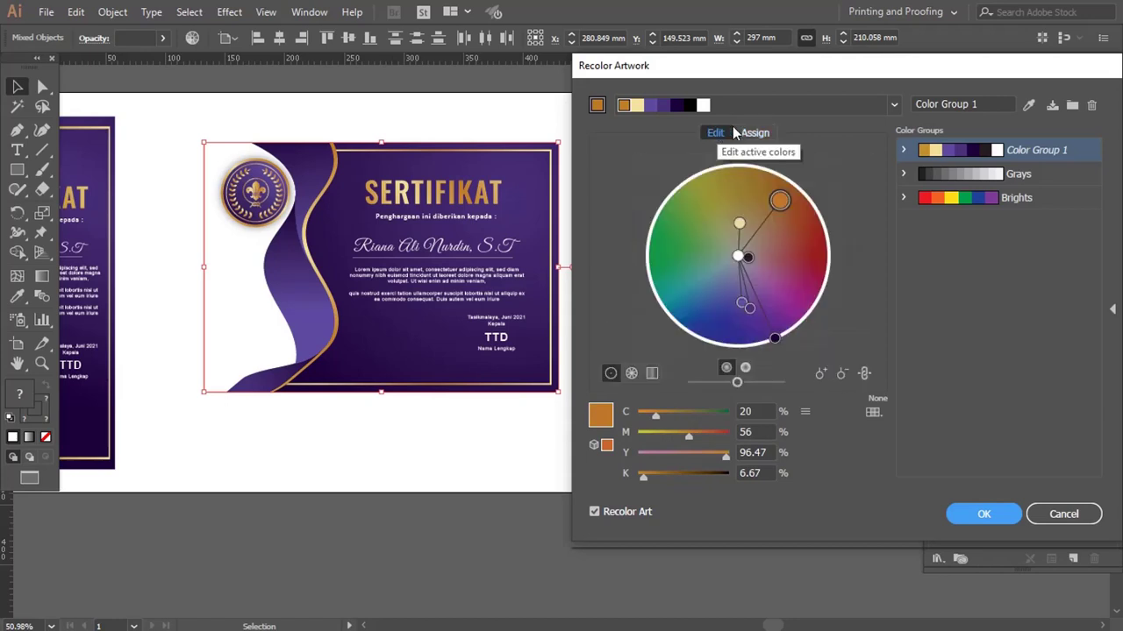
drag(780, 199, 803, 252)
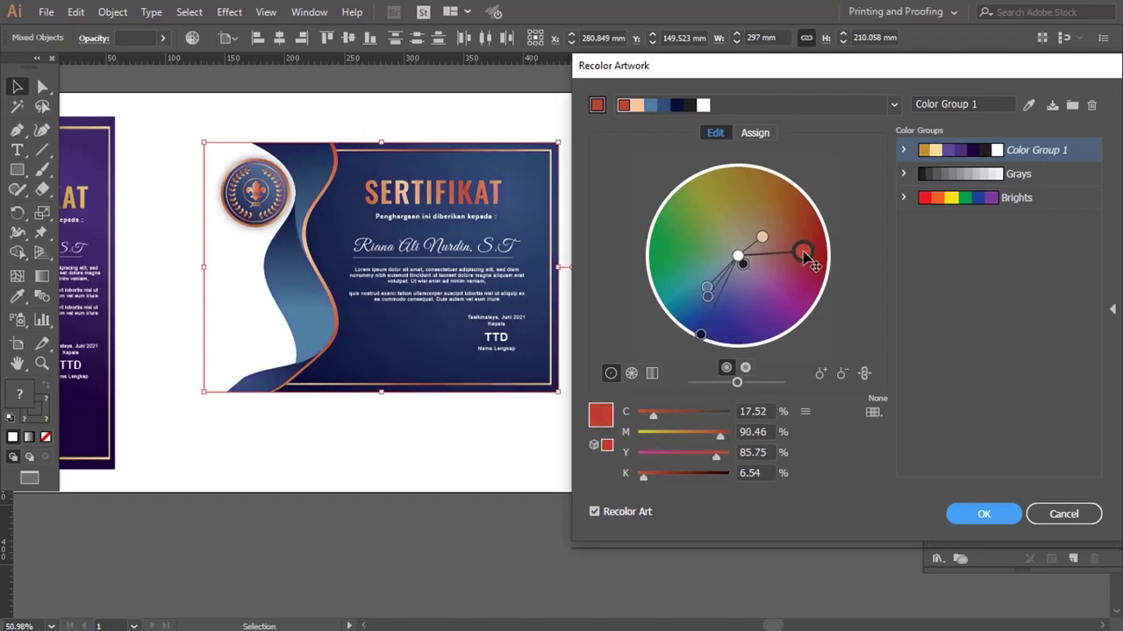
mouse_move(788, 80)
mouse_down()
mouse_move(606, 85)
mouse_move(569, 65)
mouse_up()
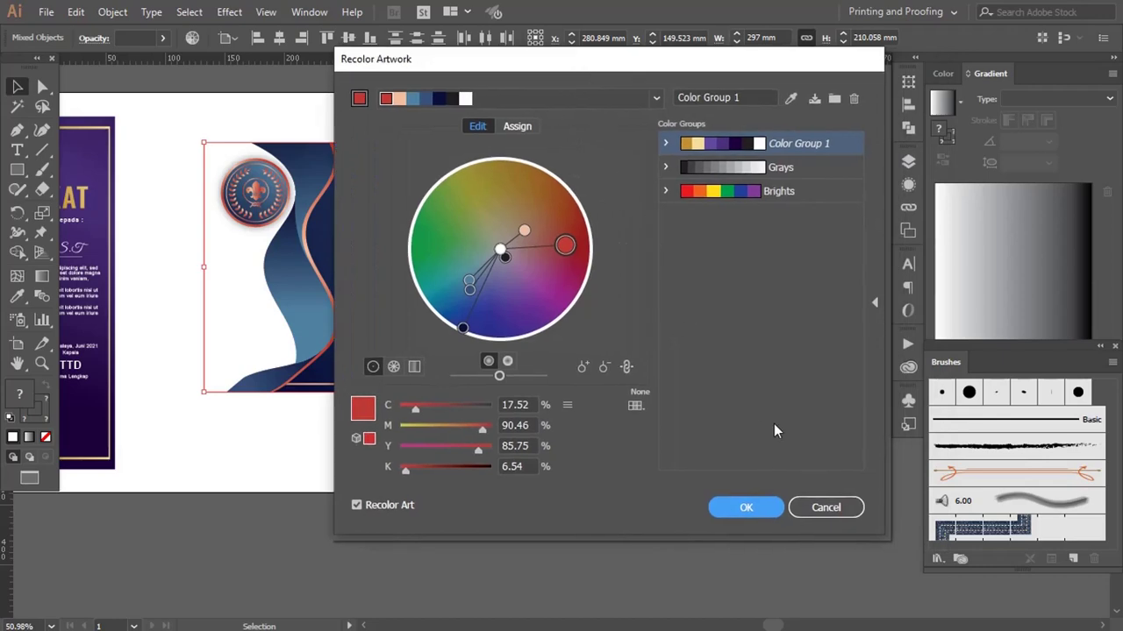
click(833, 509)
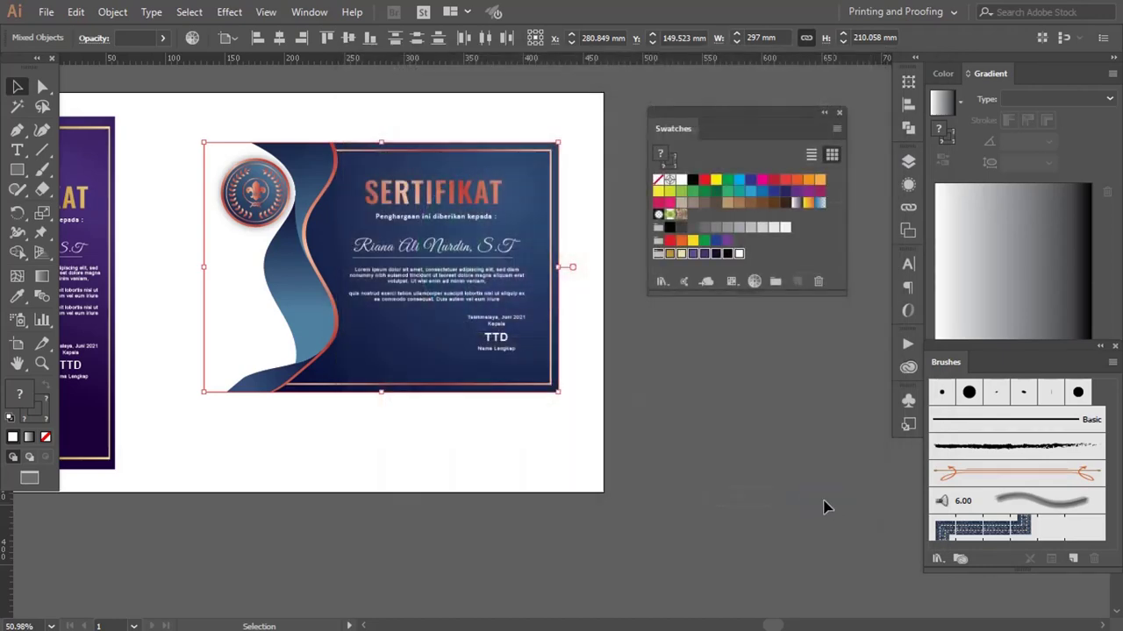
- Deselect the certificate artwork and check that the recipient name text is editable
click(174, 122)
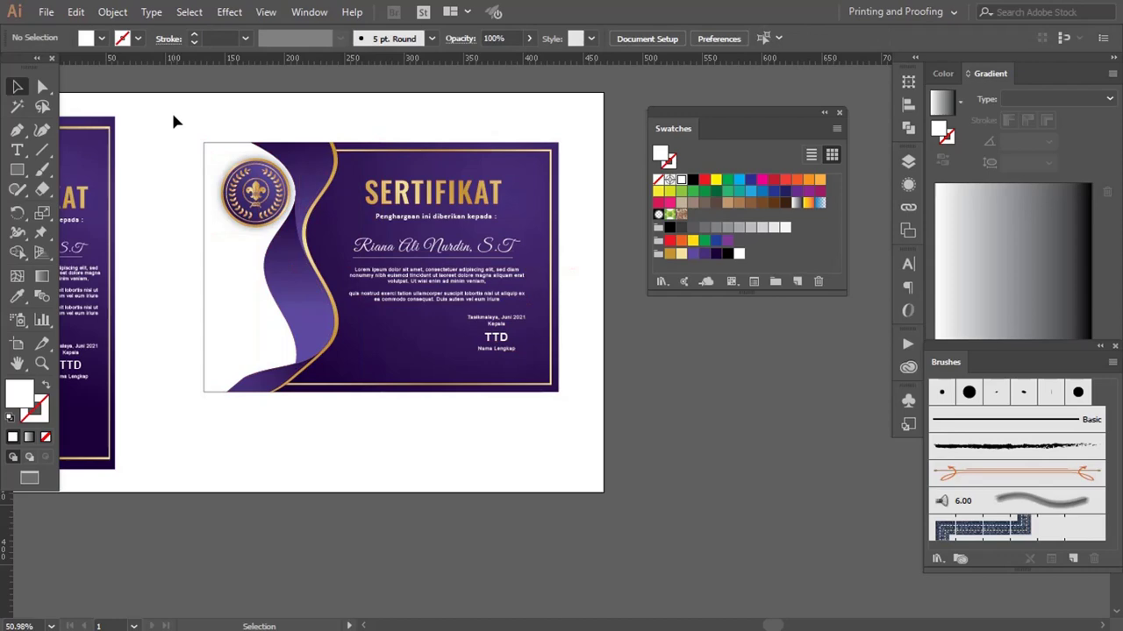
key(z)
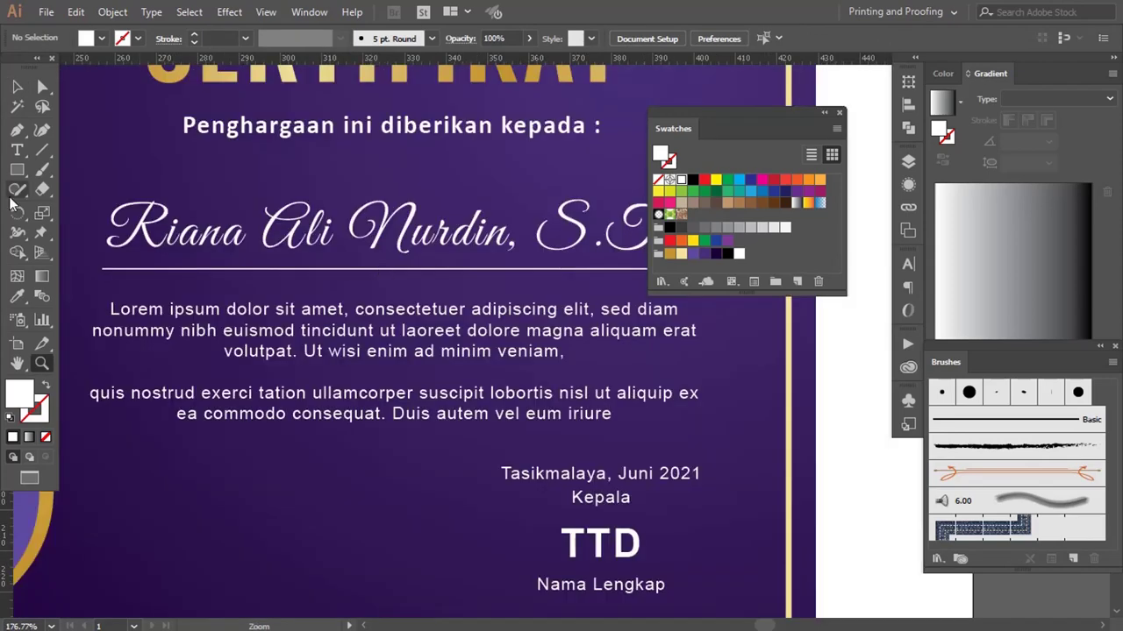
click(16, 150)
click(271, 240)
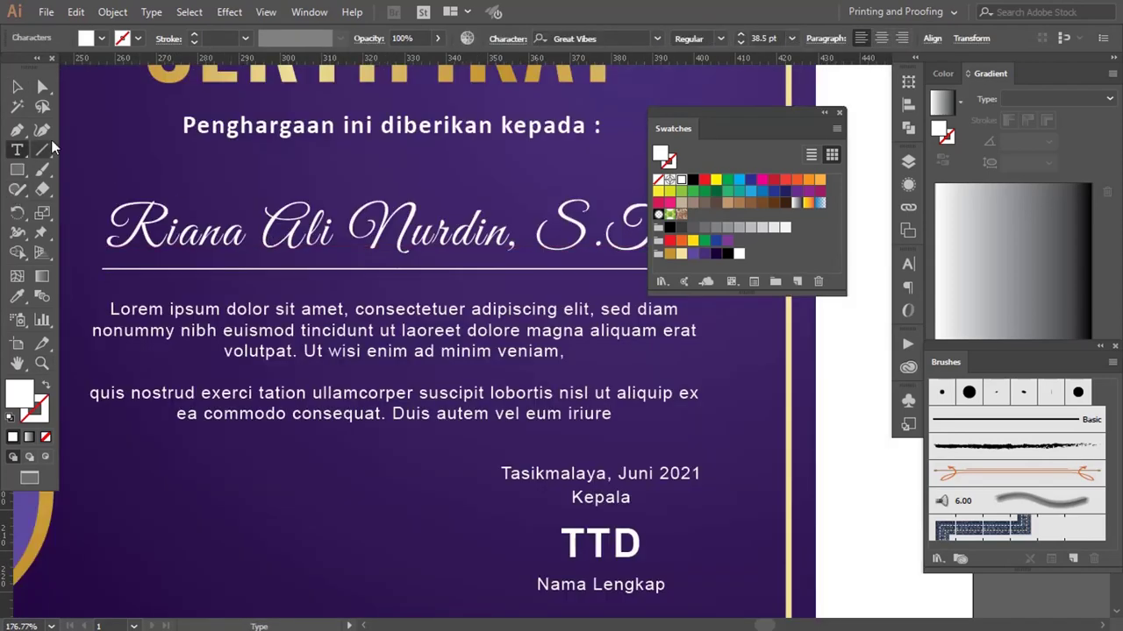
click(42, 86)
- Pan across the certificate to inspect the signature area up close
scroll(521, 493, down, 2)
scroll(521, 493, down, 1)
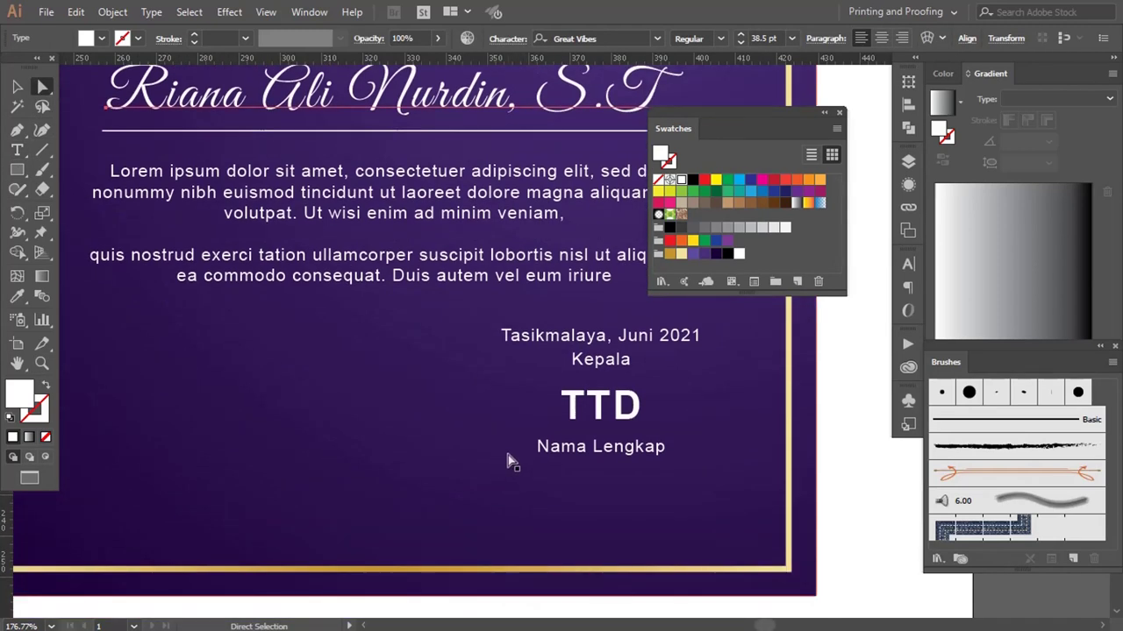
scroll(608, 431, right, 2)
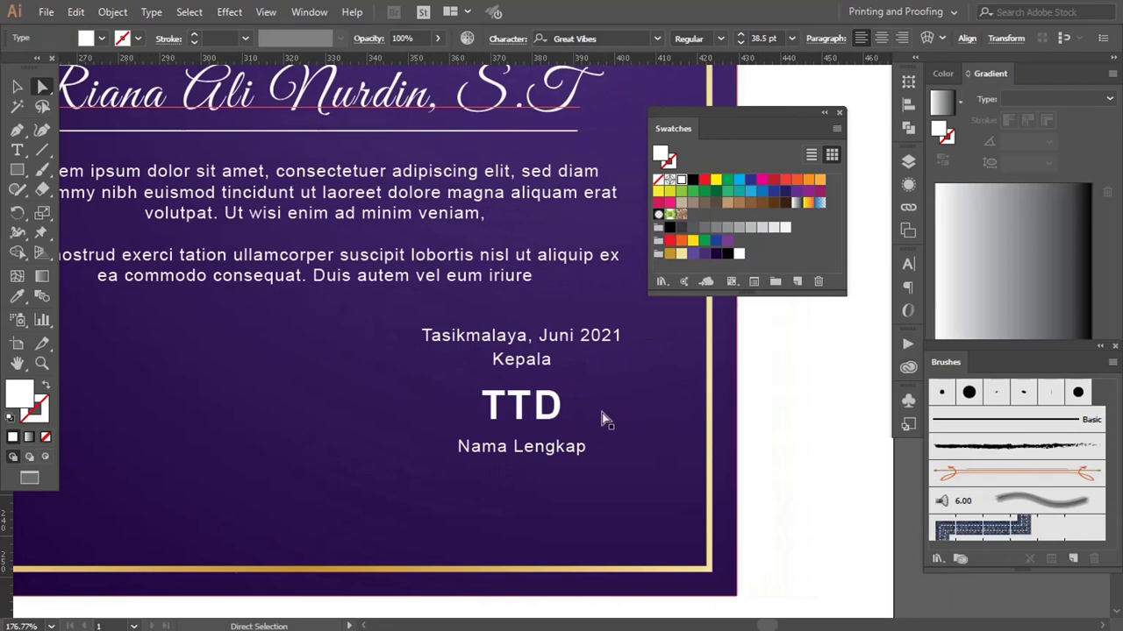
drag(496, 325, 796, 384)
- Switch to the landscape PowerPoint certificate and select its text box
key(alt+Tab)
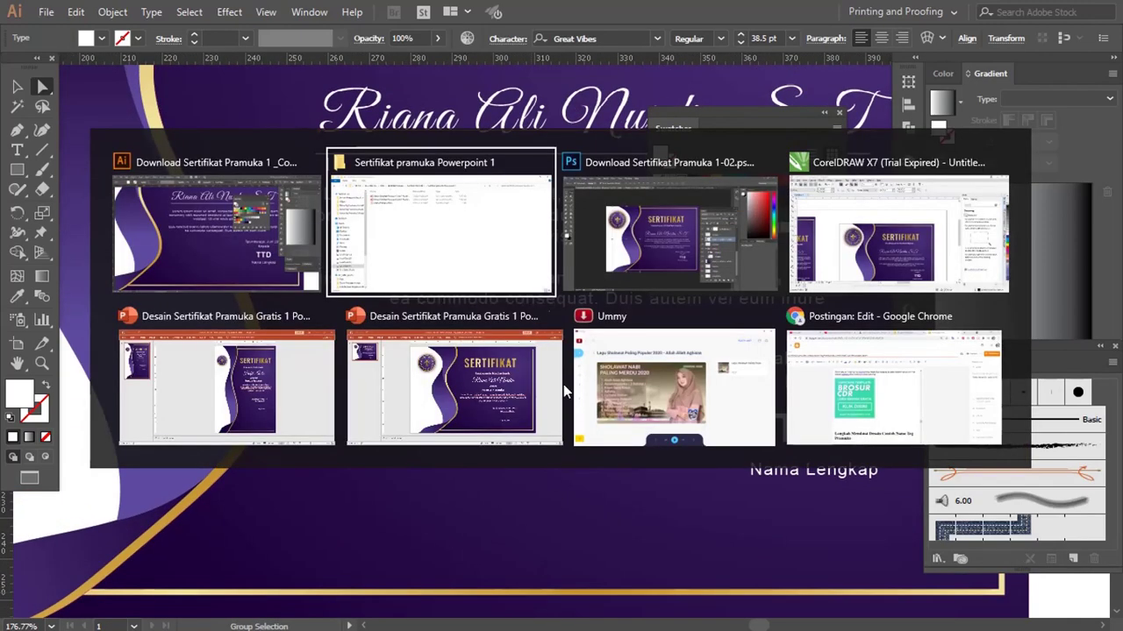
key(Tab)
key(Tab)
key(Tab)
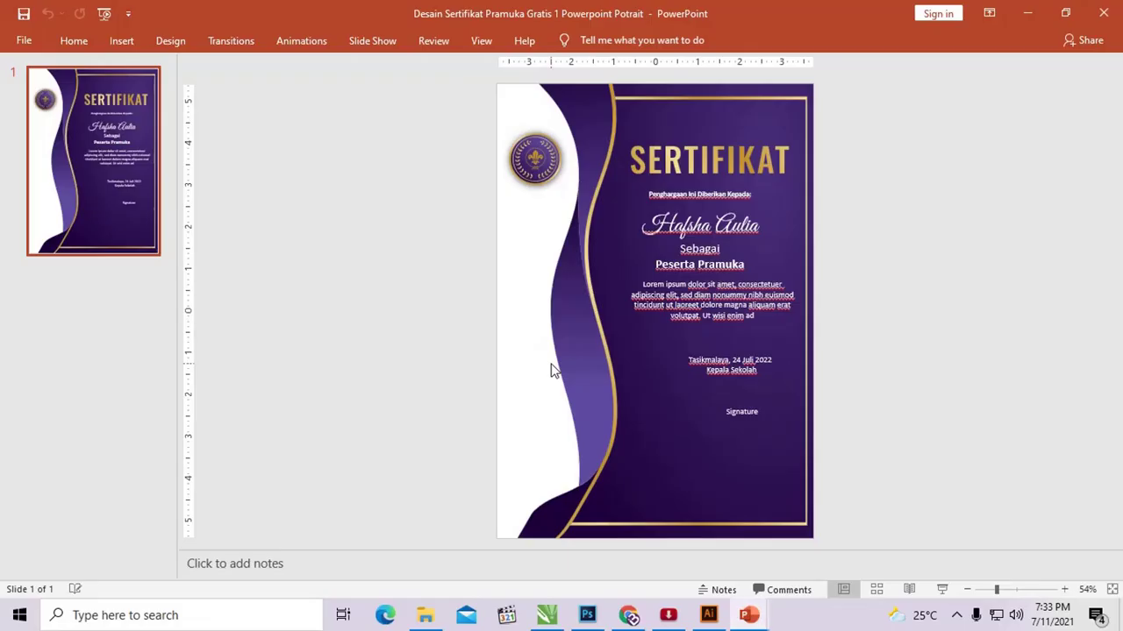
key(alt+Tab)
key(Tab)
key(Tab)
key(Tab)
key(Tab)
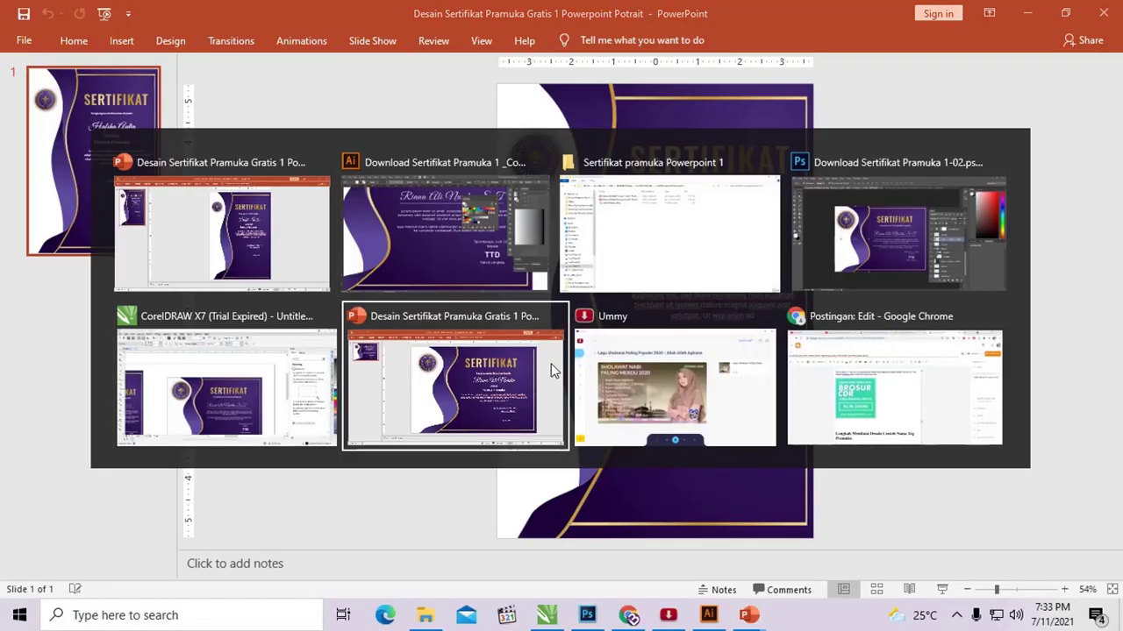
click(640, 223)
- Inspect the background certificate graphic's options, undoing an accidental move of it
click(572, 159)
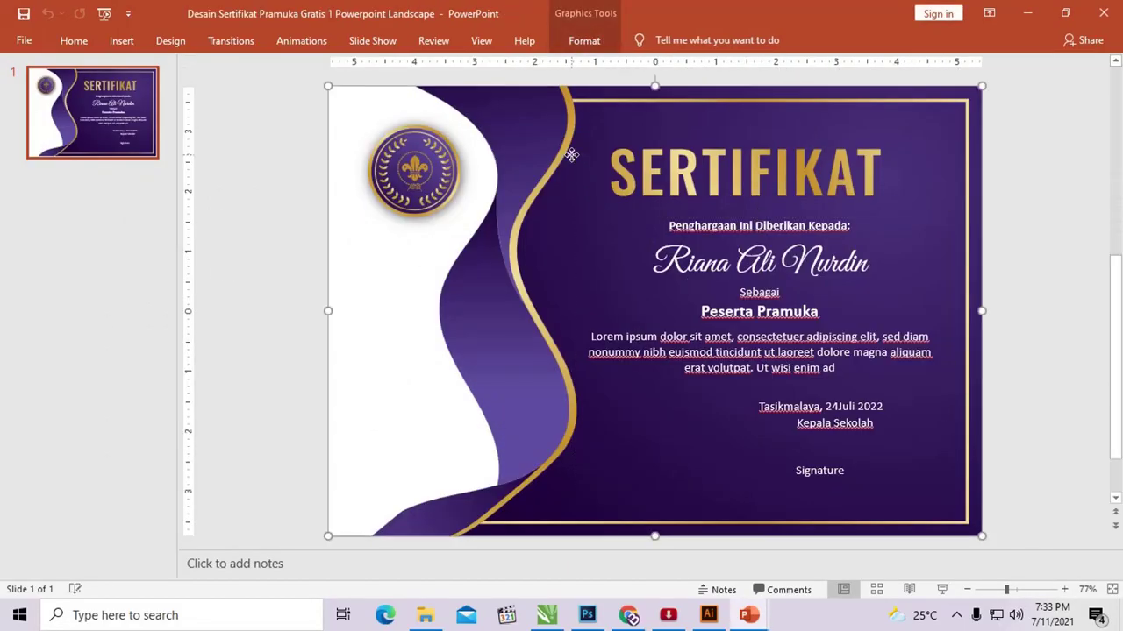
right_click(571, 154)
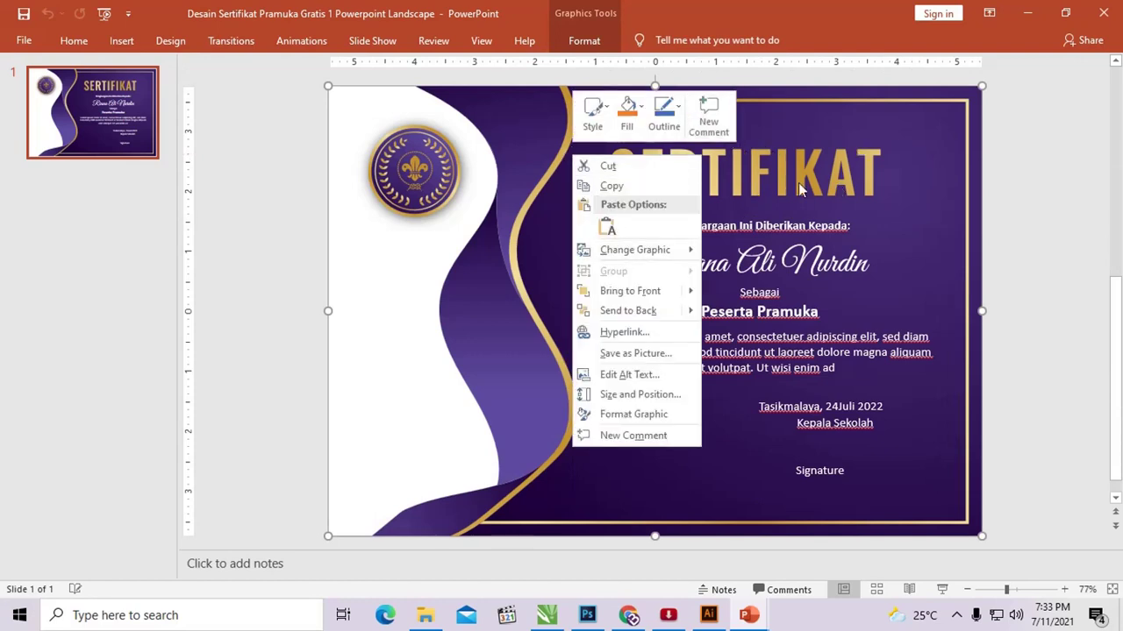
mouse_move(634, 250)
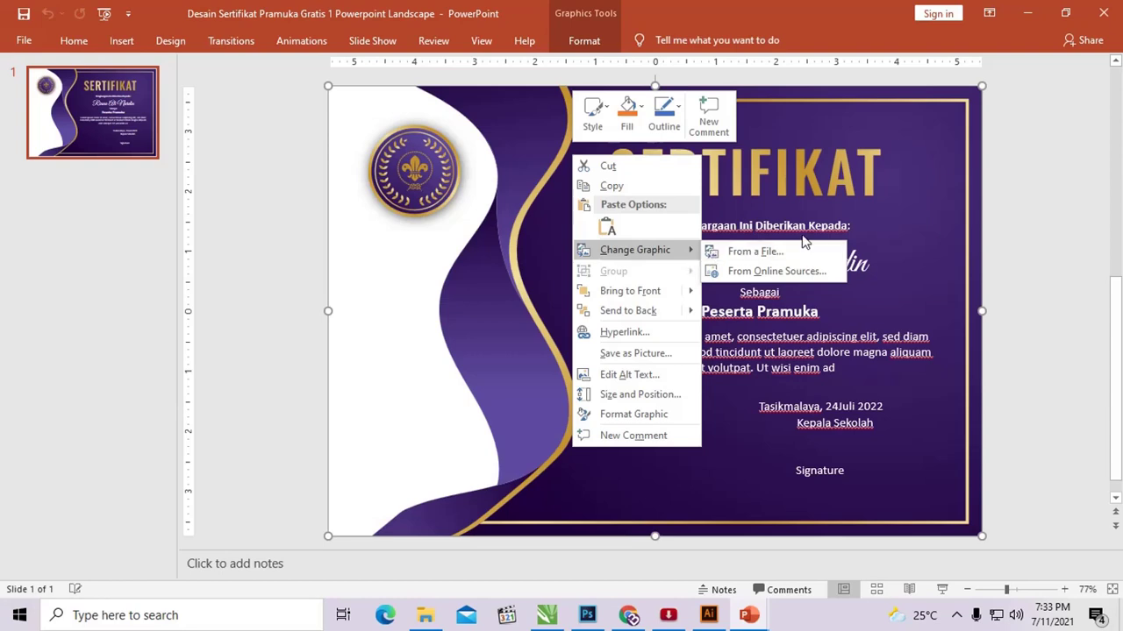
key(Escape)
drag(928, 164, 941, 198)
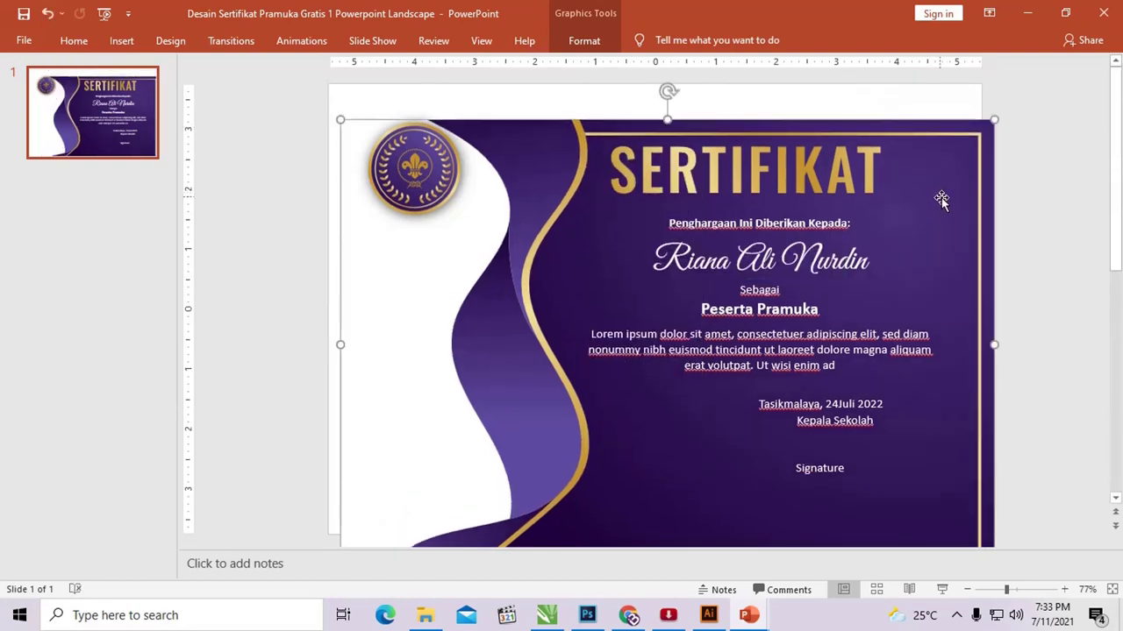
key(ctrl+z)
- Test the recipient name line by deleting and restoring it, then select the purple background
click(790, 260)
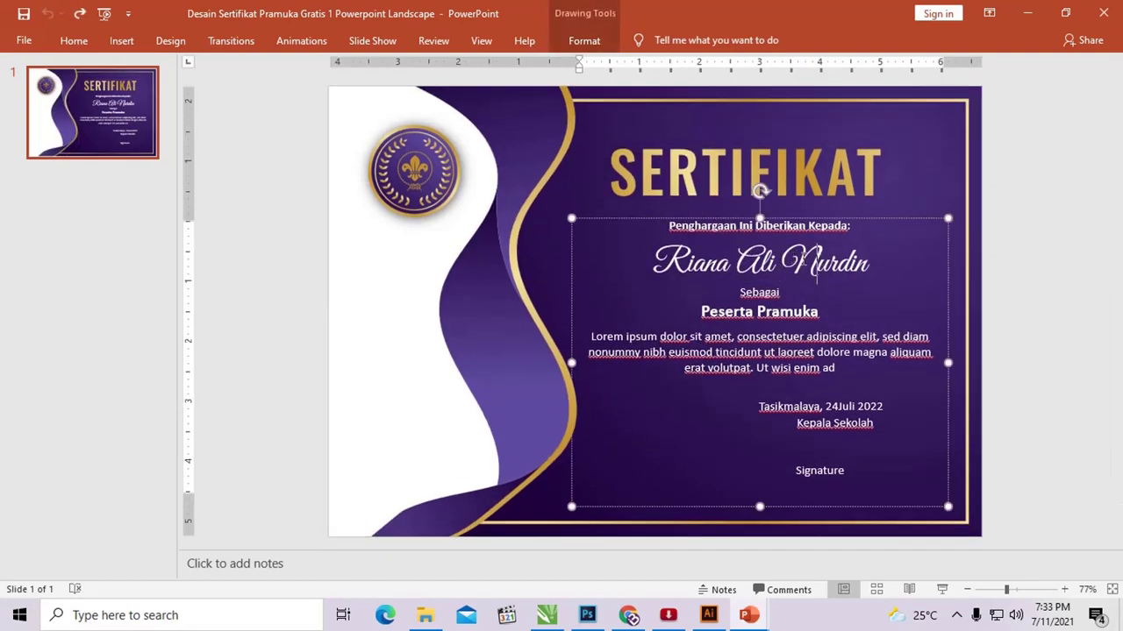
triple_click(802, 260)
key(Delete)
key(ctrl+z)
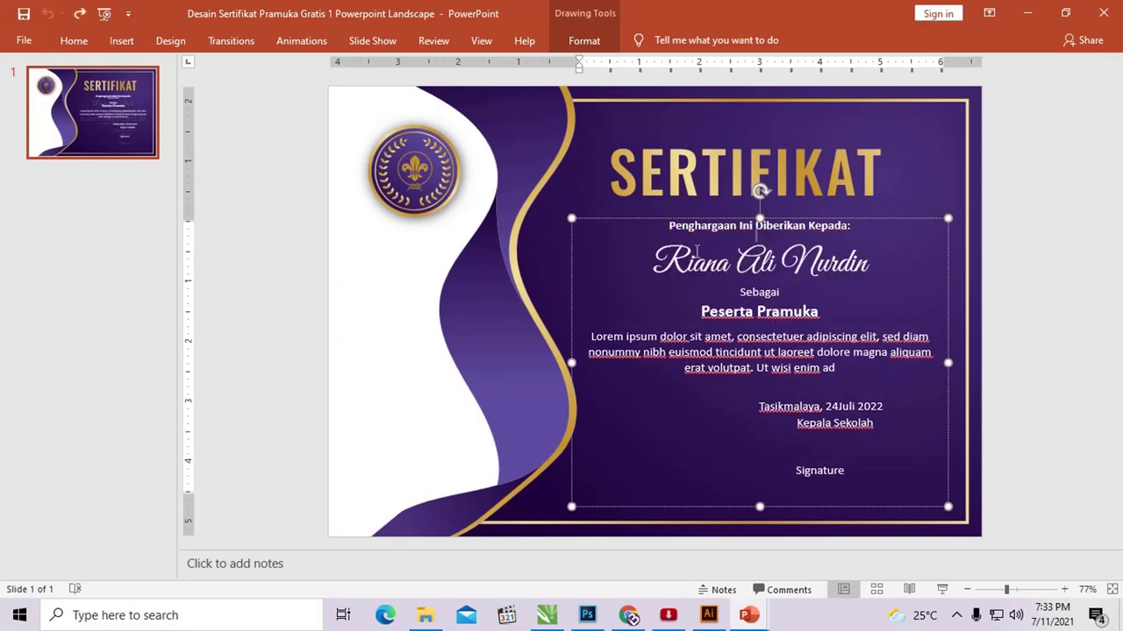
click(885, 147)
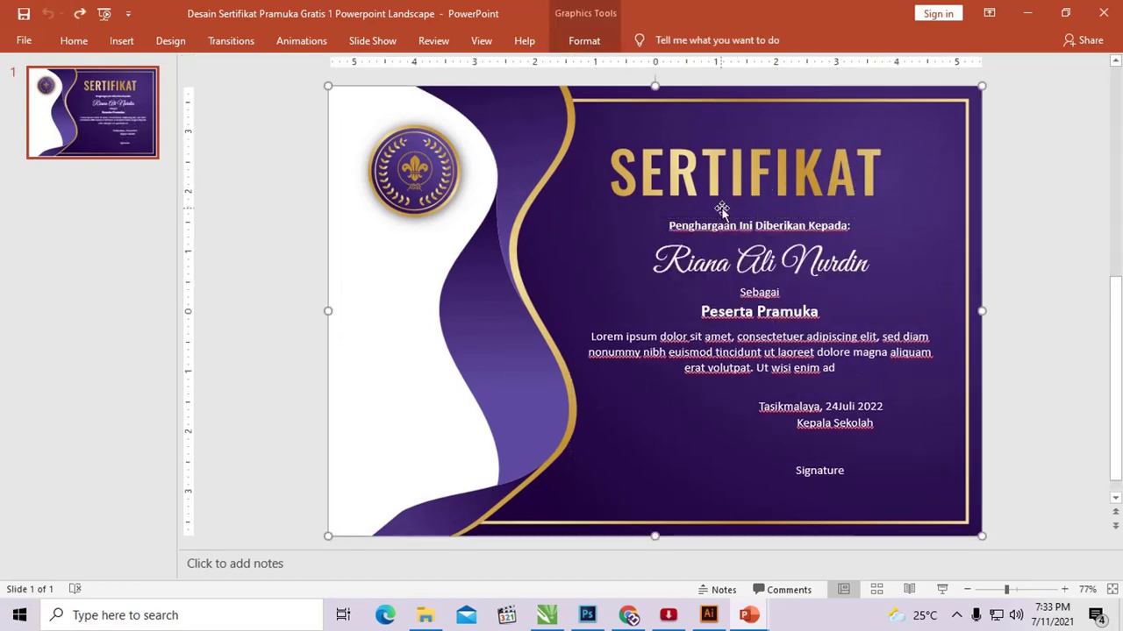
ctrl+scroll(537, 151, up, 10)
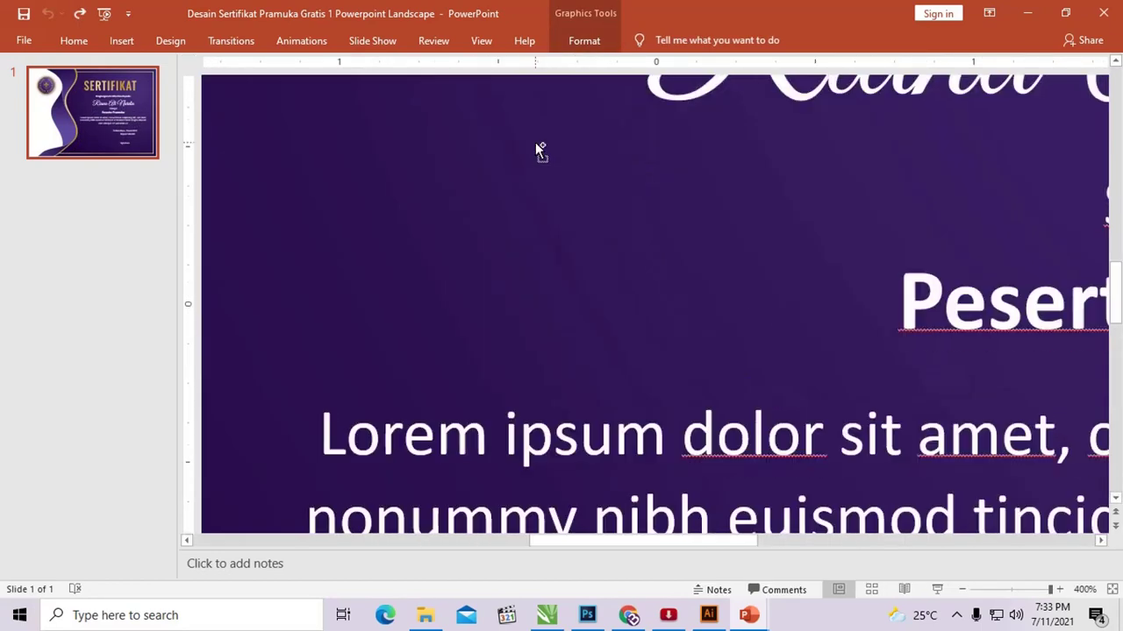
scroll(680, 282, up, 1)
scroll(680, 282, up, 3)
scroll(680, 282, up, 2)
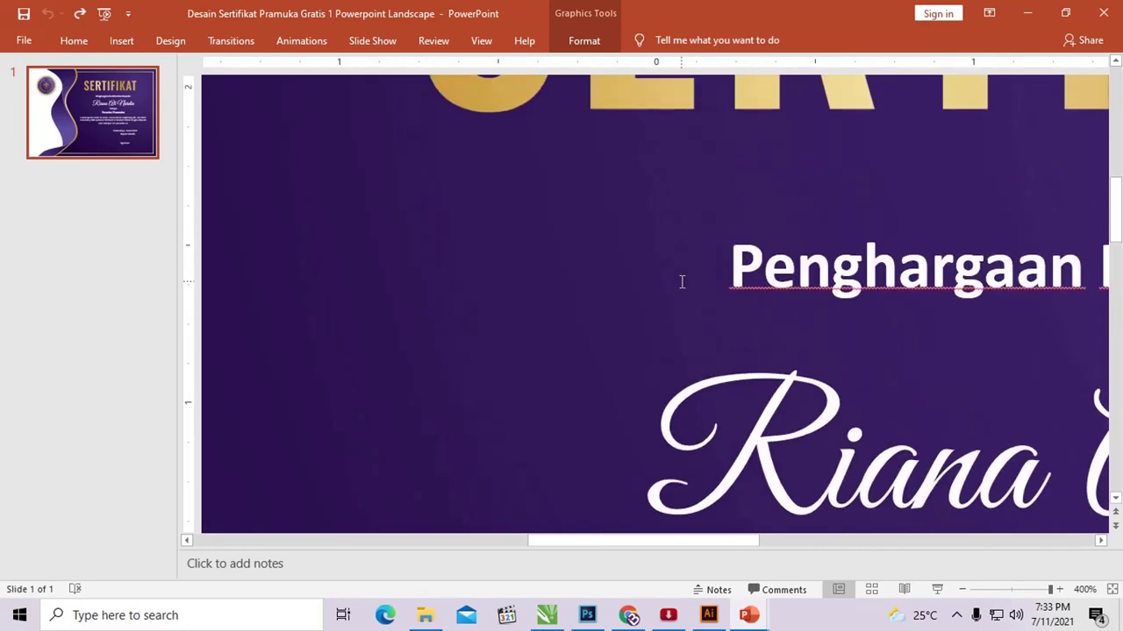
scroll(685, 282, up, 3)
scroll(685, 282, up, 2)
scroll(685, 283, up, 3)
scroll(685, 282, up, 1)
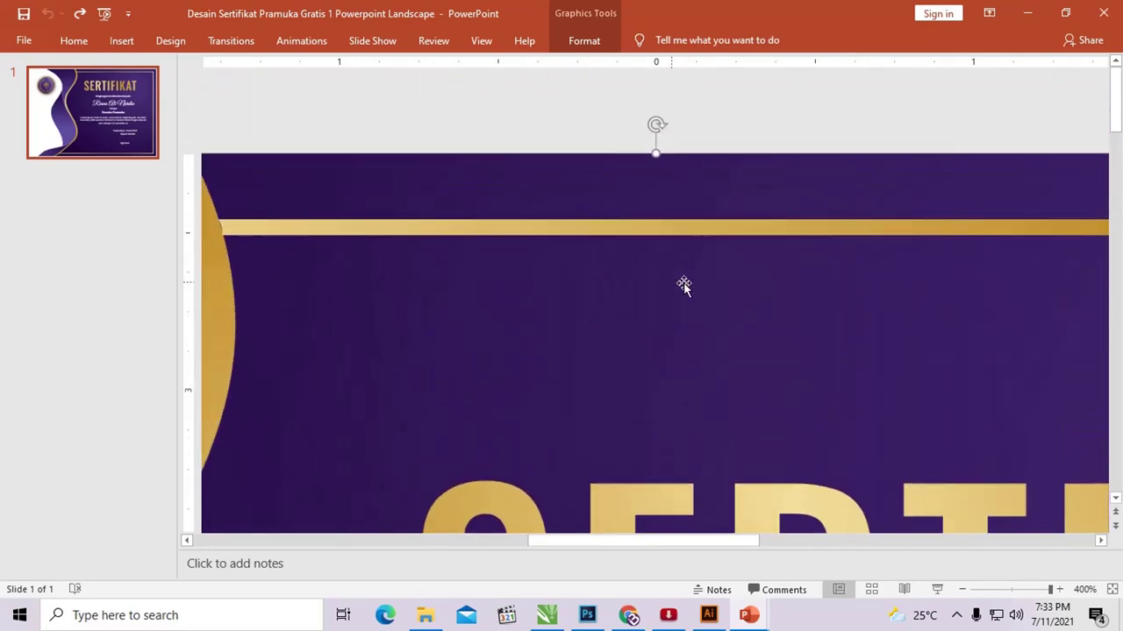
scroll(539, 260, down, 2)
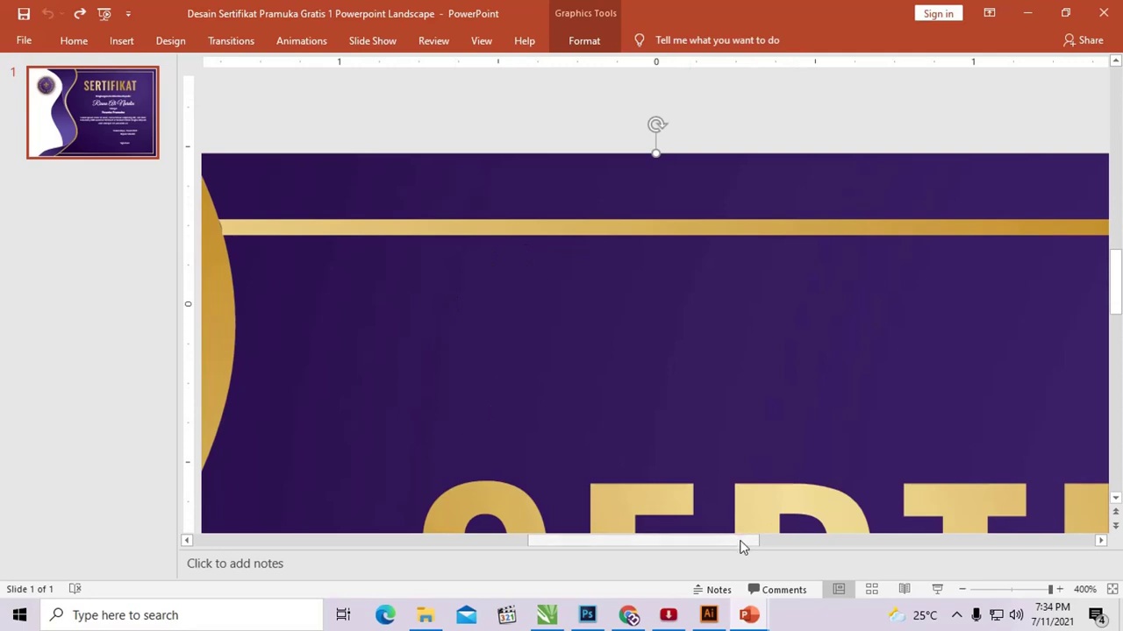
drag(742, 541, 434, 540)
scroll(669, 381, down, 10)
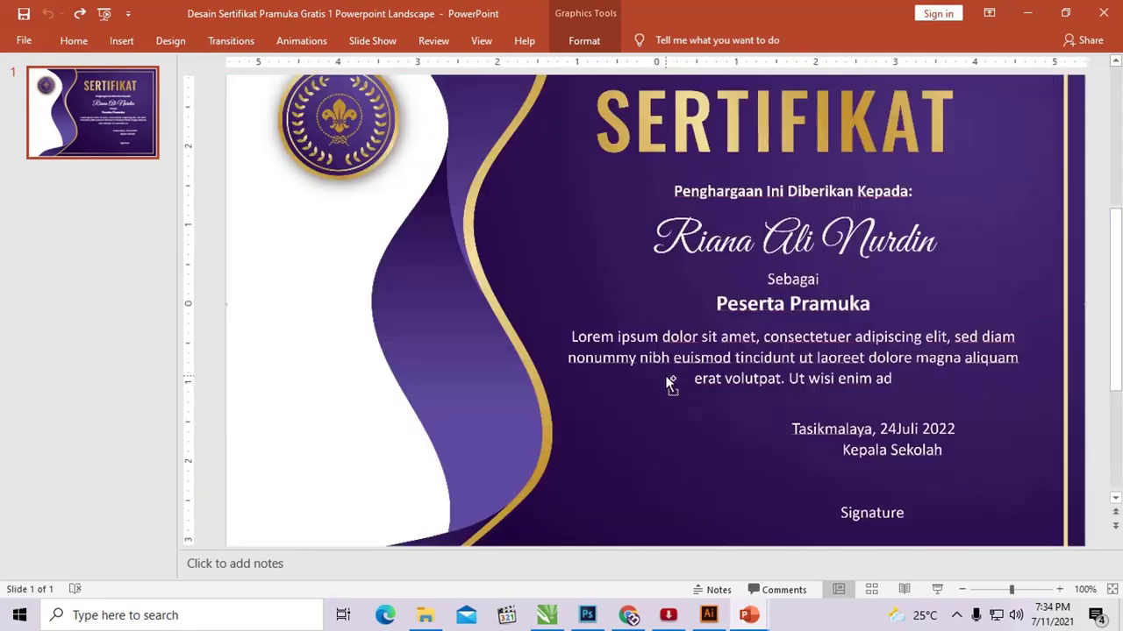
scroll(646, 369, down, 5)
scroll(609, 306, up, 3)
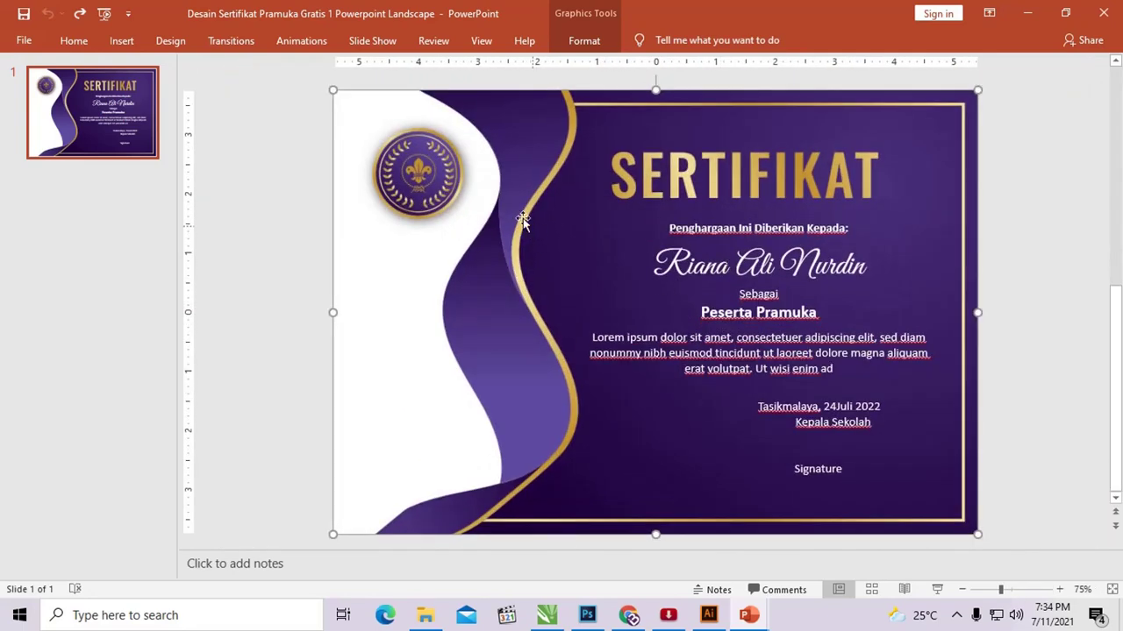
click(441, 174)
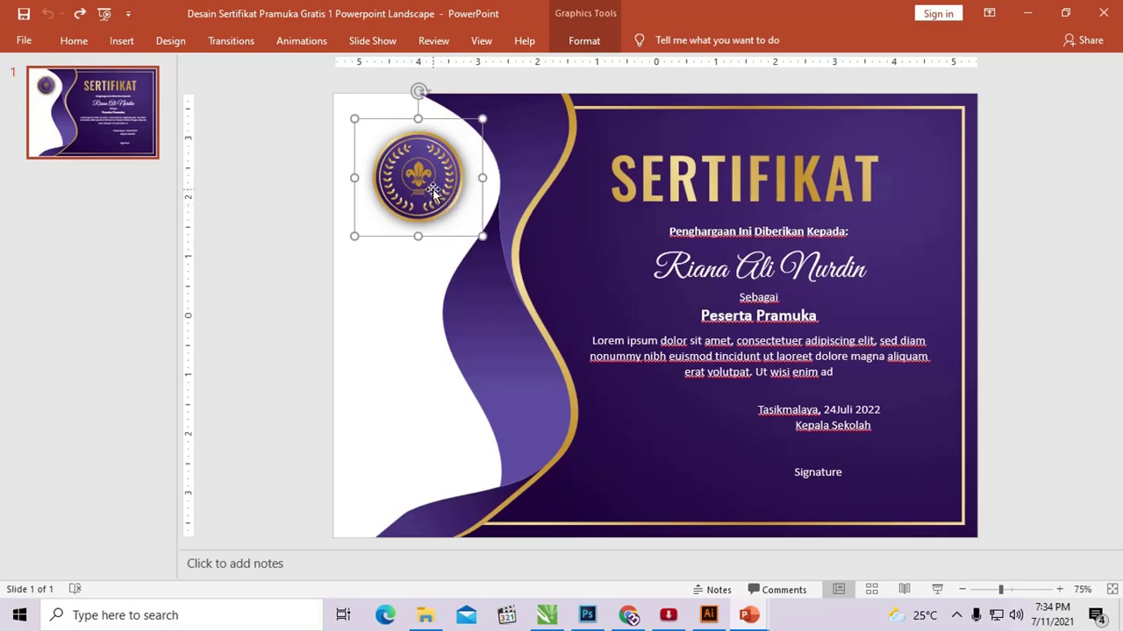
click(754, 219)
click(754, 184)
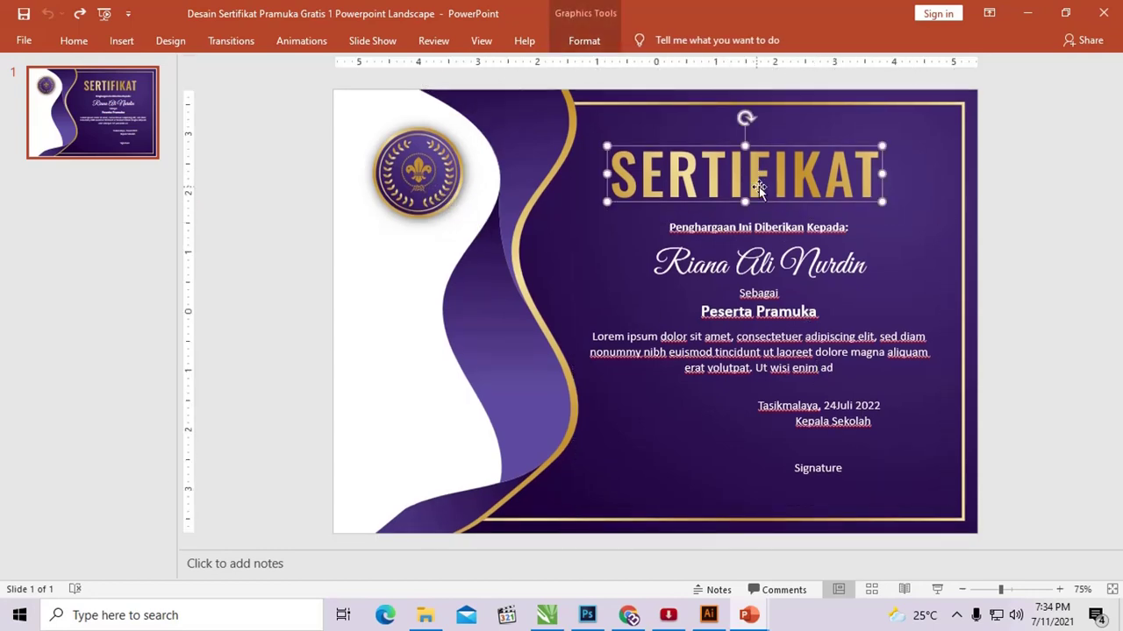
scroll(763, 188, up, 3)
scroll(761, 195, down, 3)
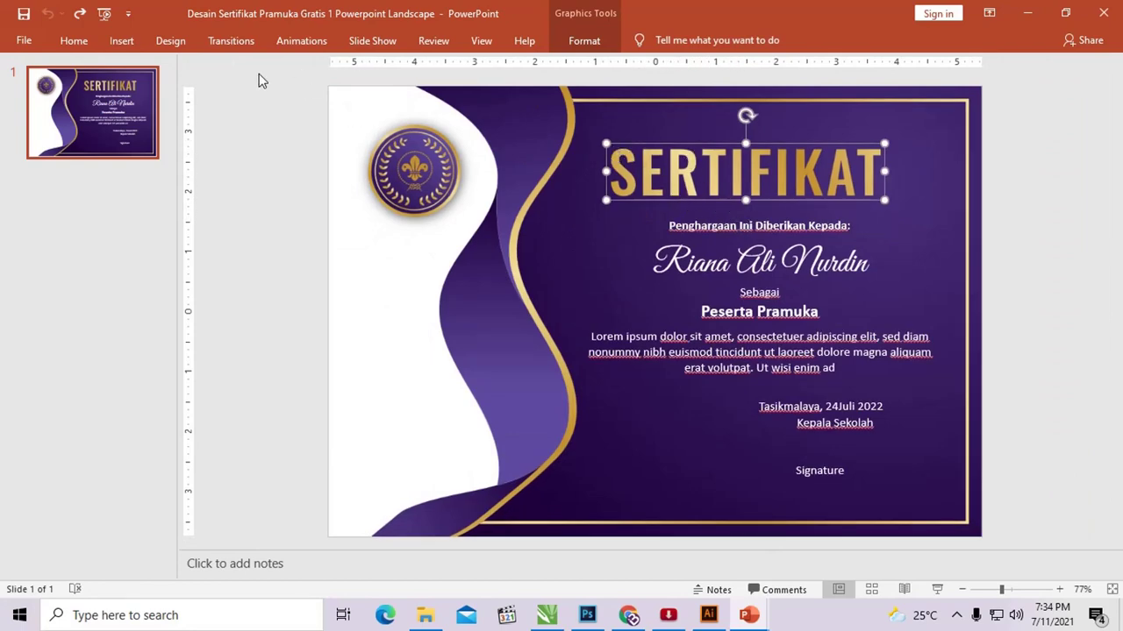
click(120, 42)
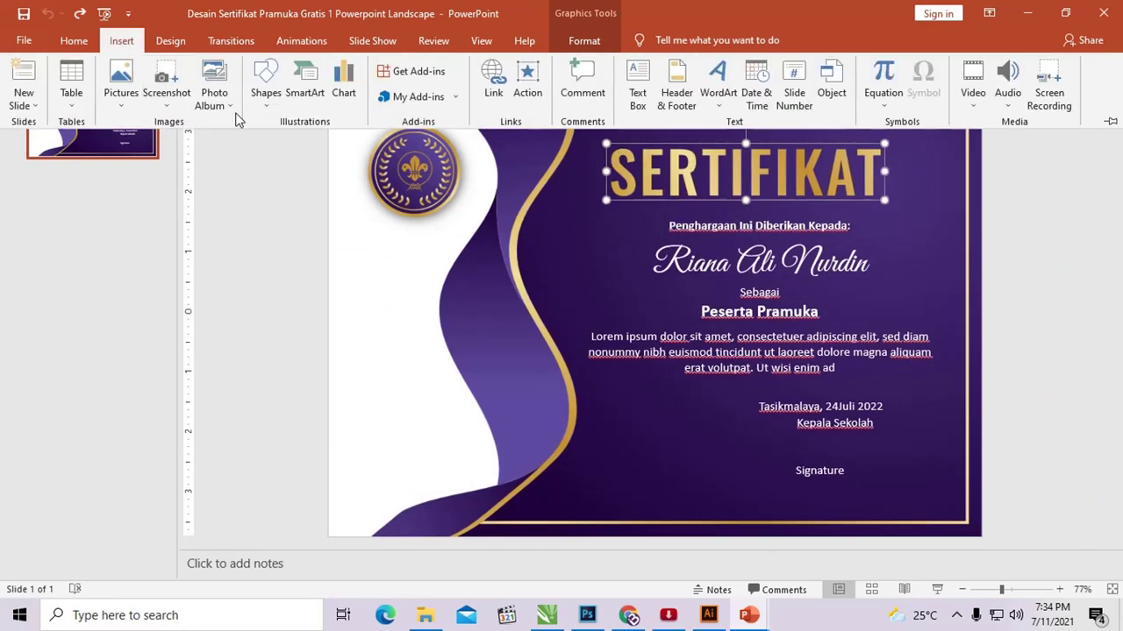
click(265, 97)
click(261, 142)
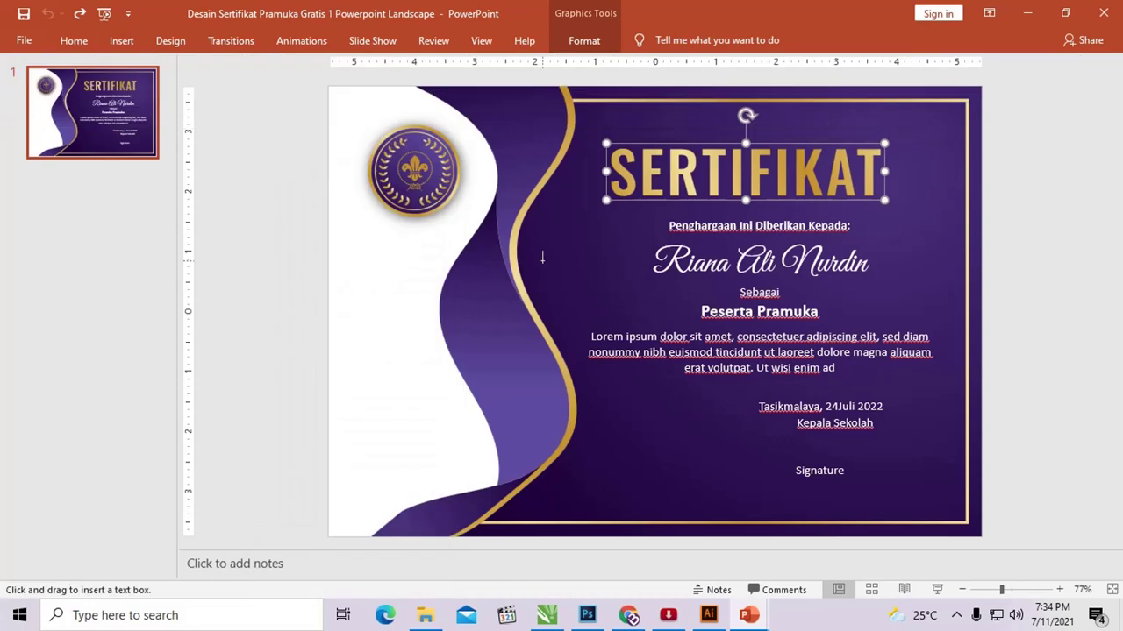
drag(543, 260, 635, 298)
text(sadfasd)
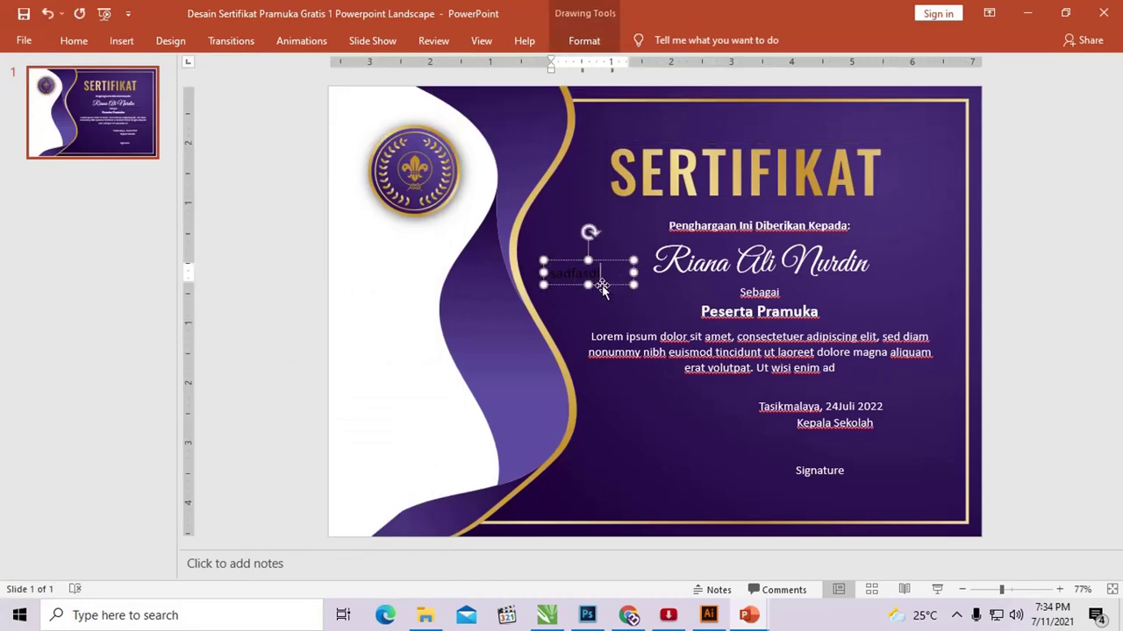
key(ctrl+a)
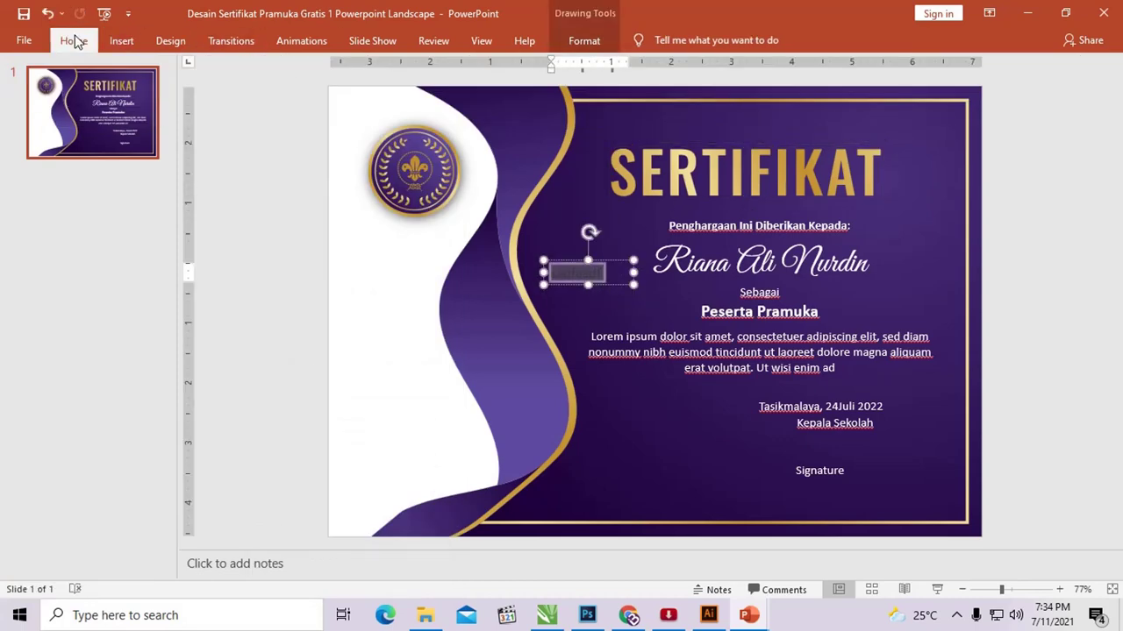
click(75, 41)
click(391, 97)
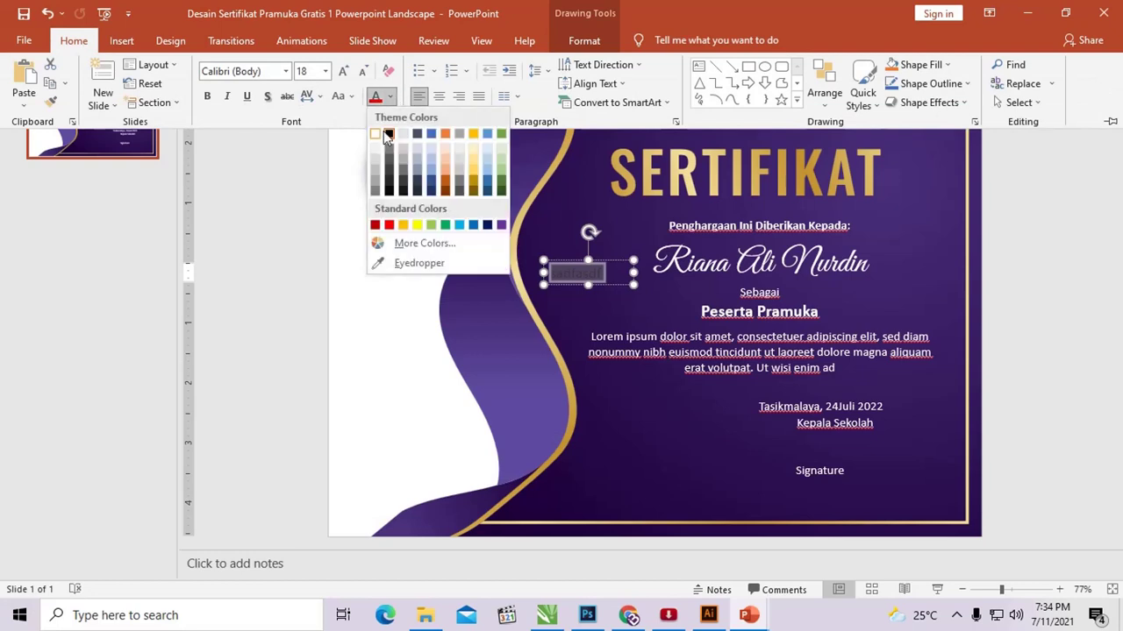
click(376, 135)
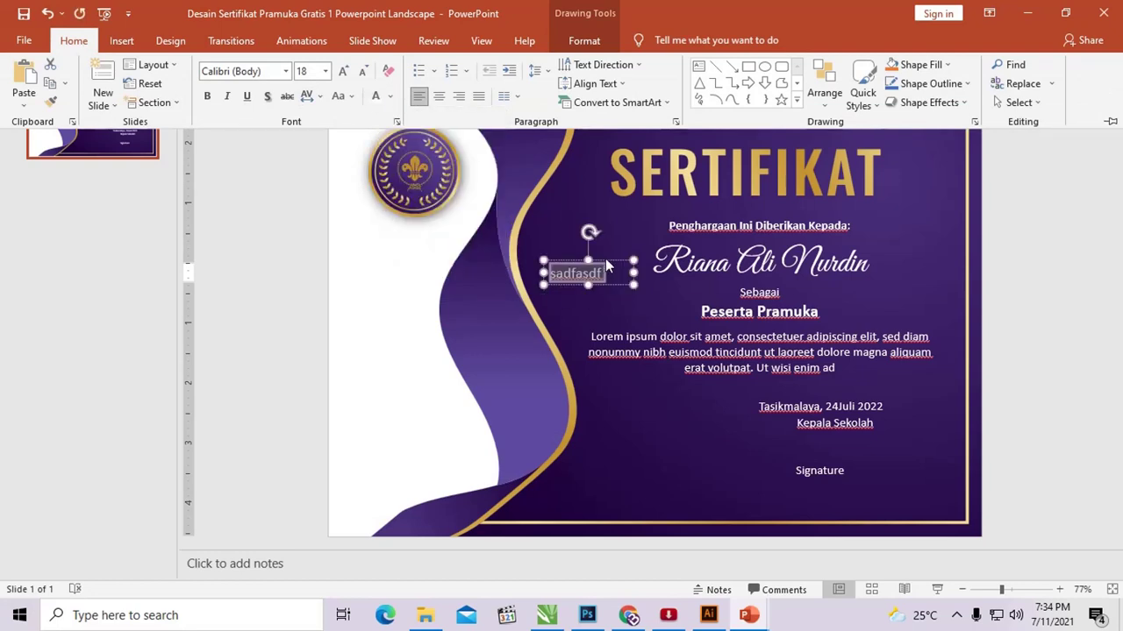
drag(605, 258, 608, 226)
key(Delete)
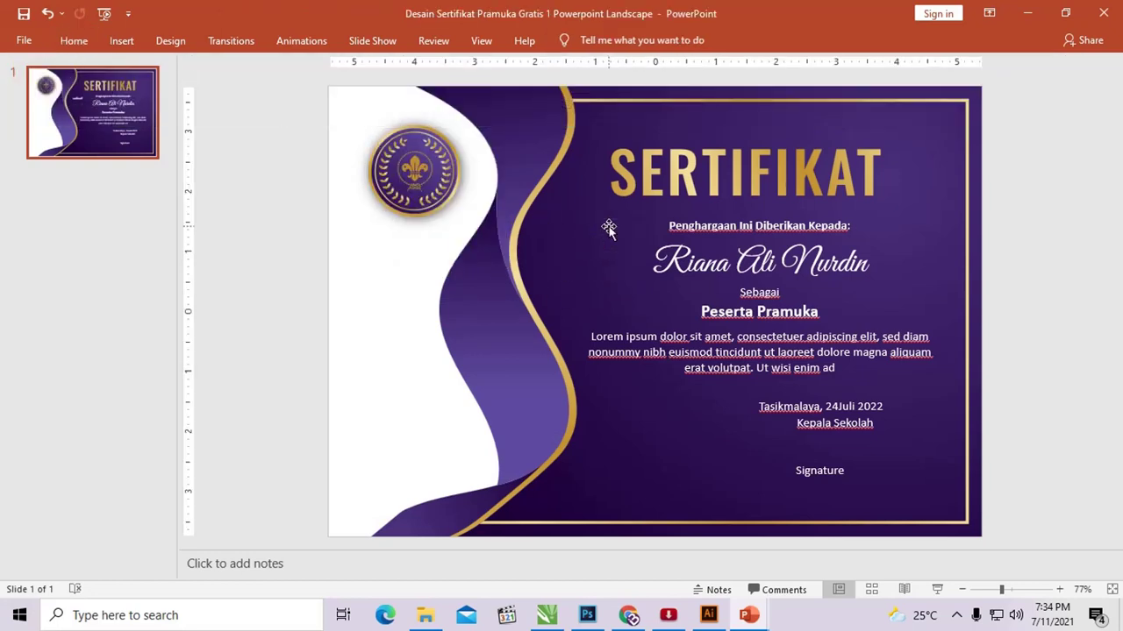
click(524, 183)
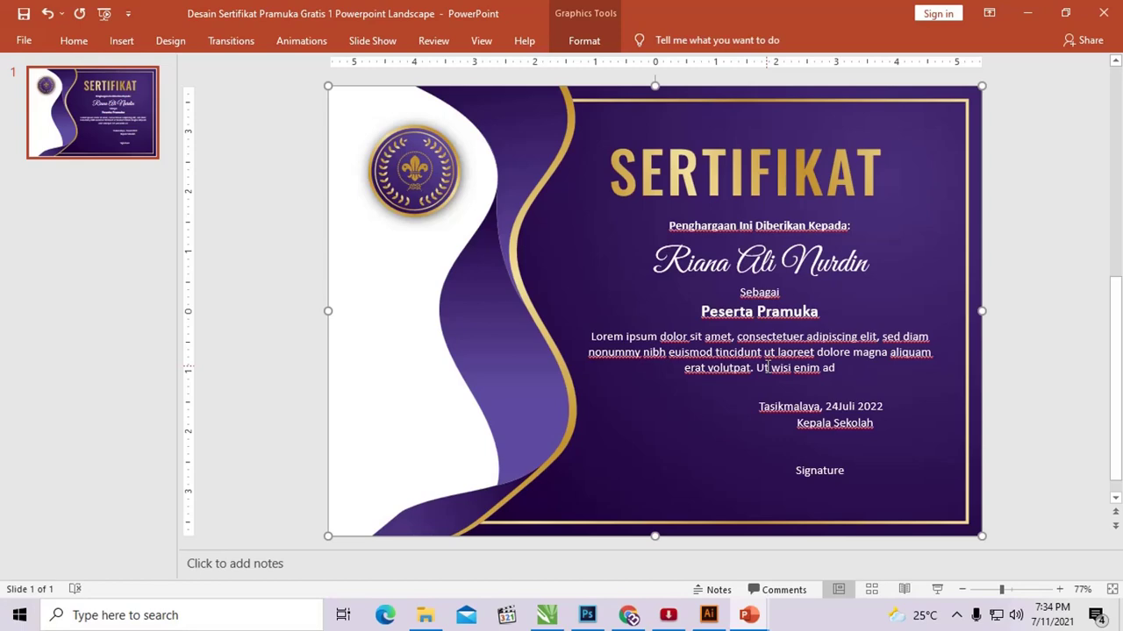
- Return to the templatekita.com certificate download article in Chrome and scroll through it
key(alt+Tab)
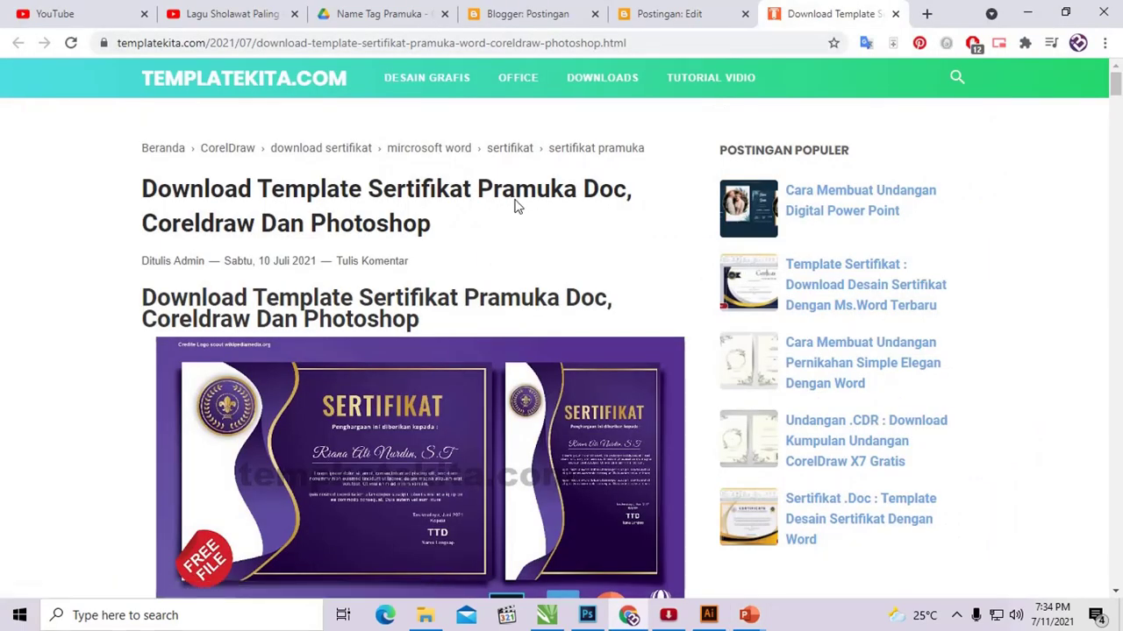
scroll(517, 206, down, 2)
scroll(597, 188, up, 1)
scroll(534, 114, up, 1)
scroll(526, 202, down, 2)
scroll(620, 266, down, 1)
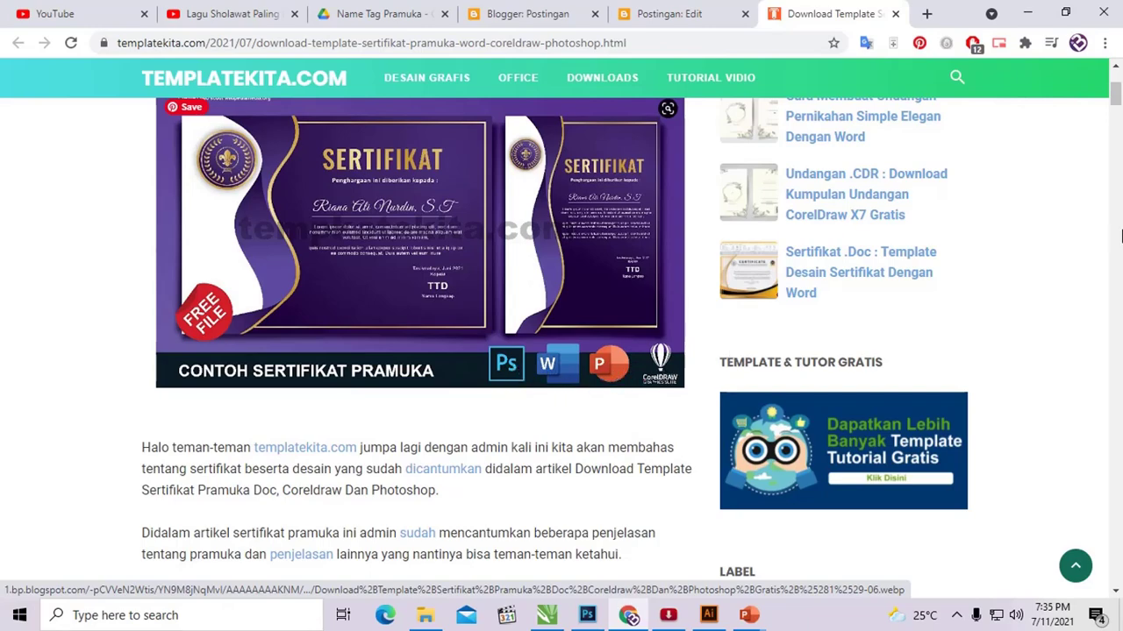
mouse_move(1116, 98)
mouse_down()
mouse_move(1082, 187)
mouse_move(1087, 282)
mouse_up()
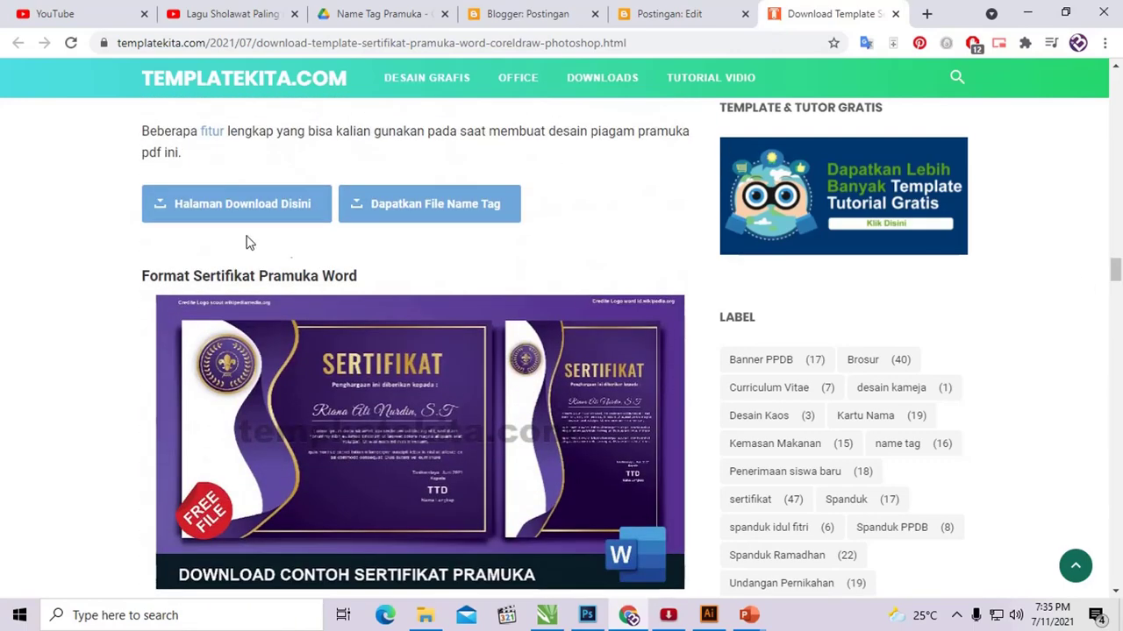
- Scroll to the CorelDRAW section and follow the Download File Disini link to Google Drive
scroll(242, 226, up, 3)
scroll(246, 226, up, 3)
scroll(253, 226, up, 2)
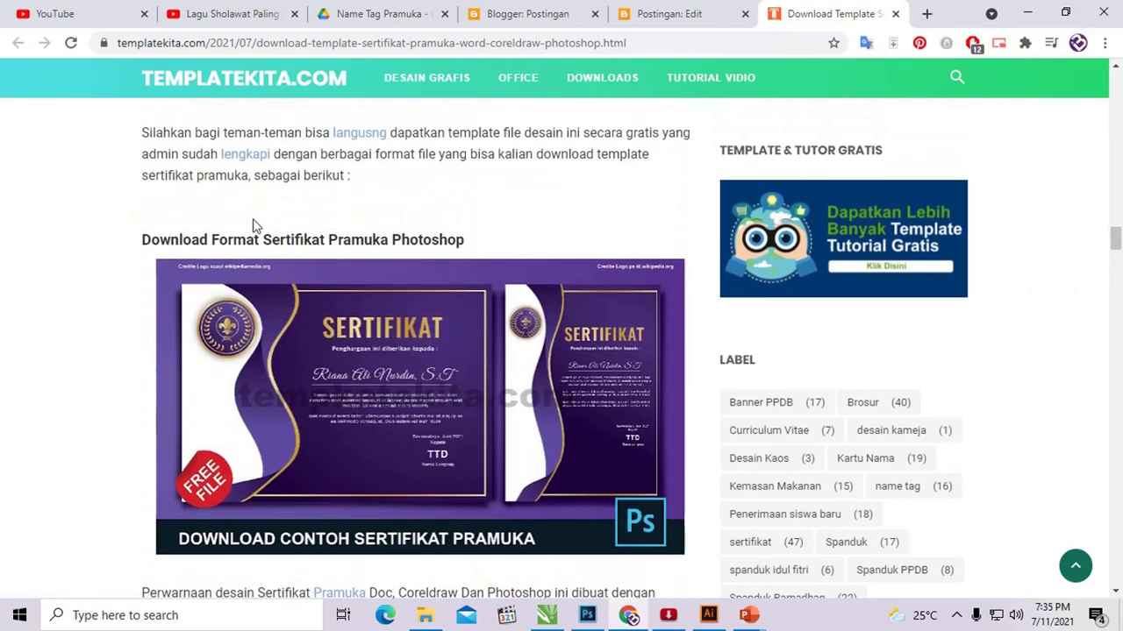
scroll(255, 226, down, 2)
scroll(264, 226, down, 3)
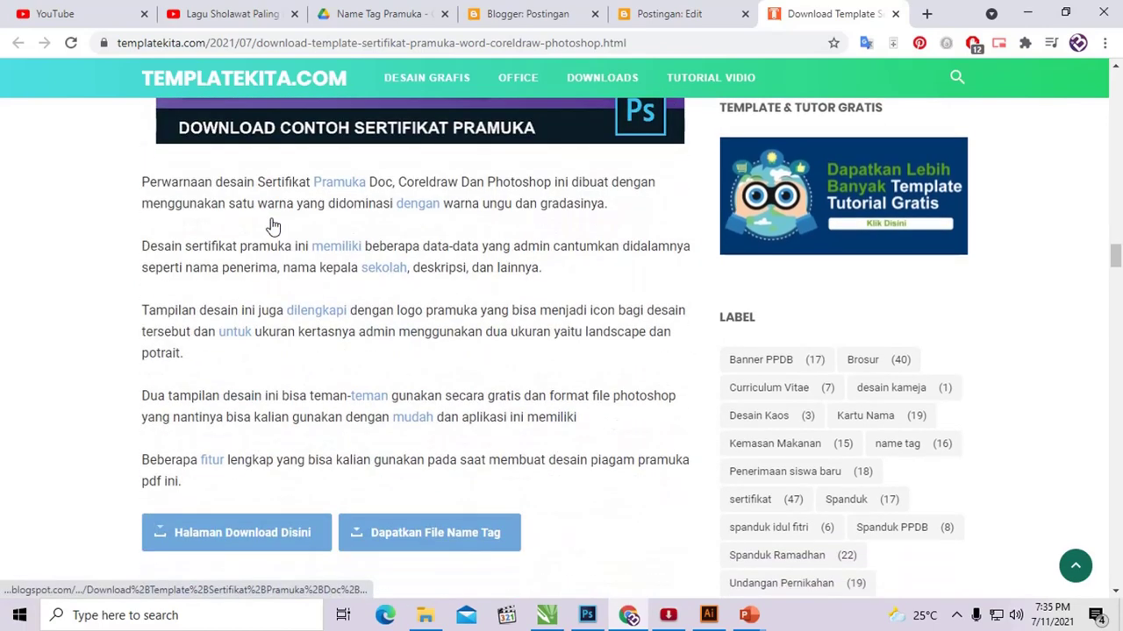
scroll(272, 226, up, 3)
scroll(285, 227, down, 3)
scroll(292, 227, down, 2)
scroll(251, 289, down, 4)
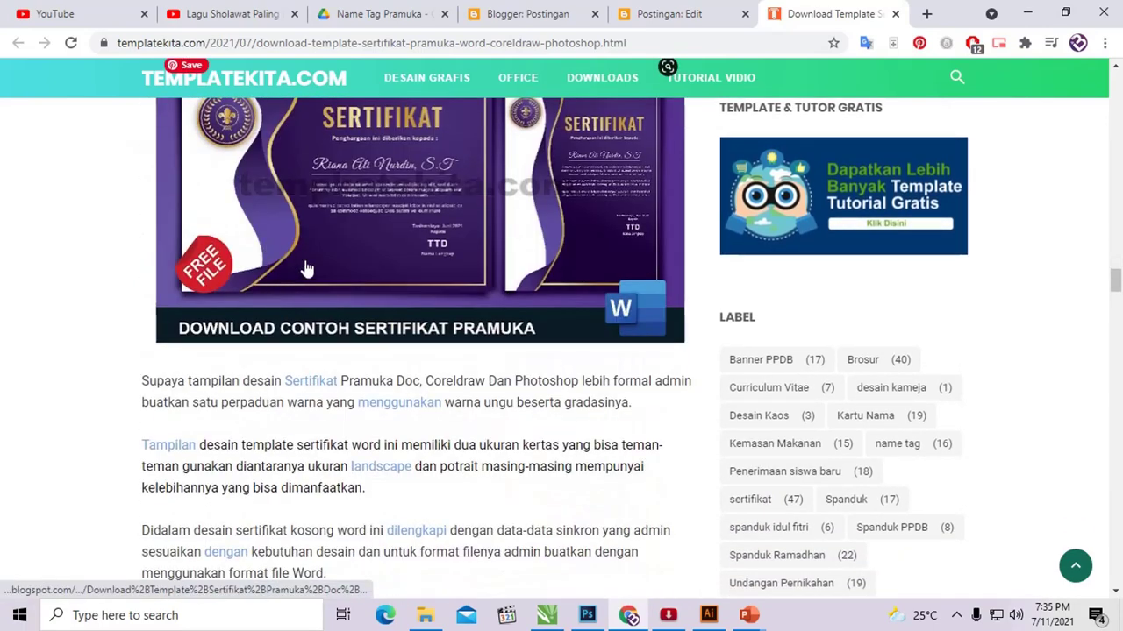
scroll(290, 280, down, 4)
scroll(275, 395, up, 5)
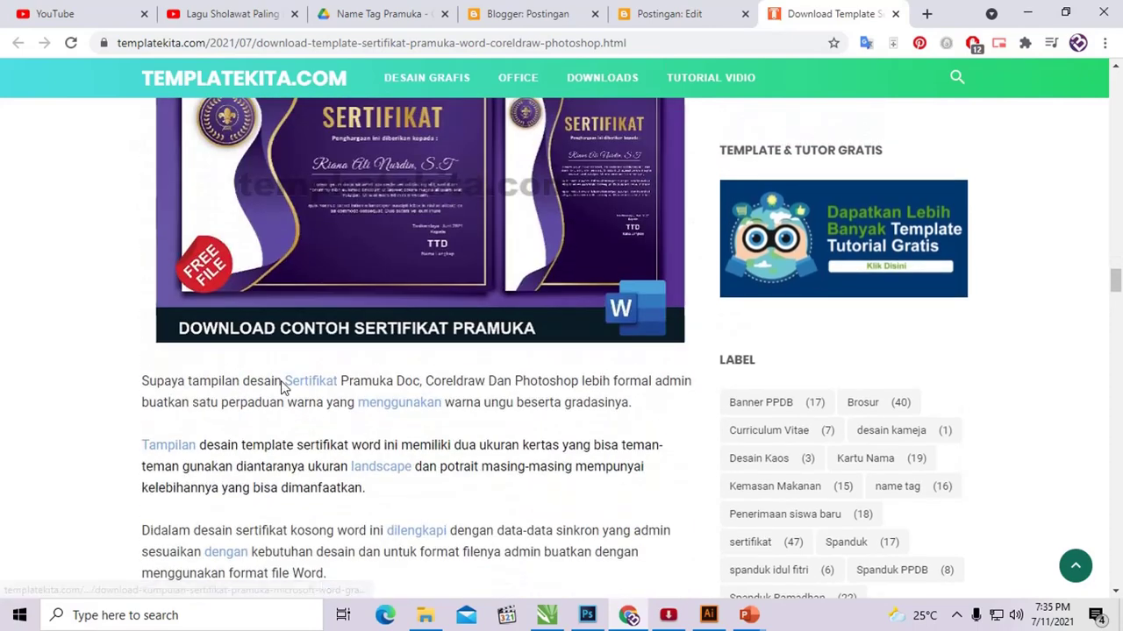
scroll(281, 388, down, 5)
scroll(281, 359, down, 4)
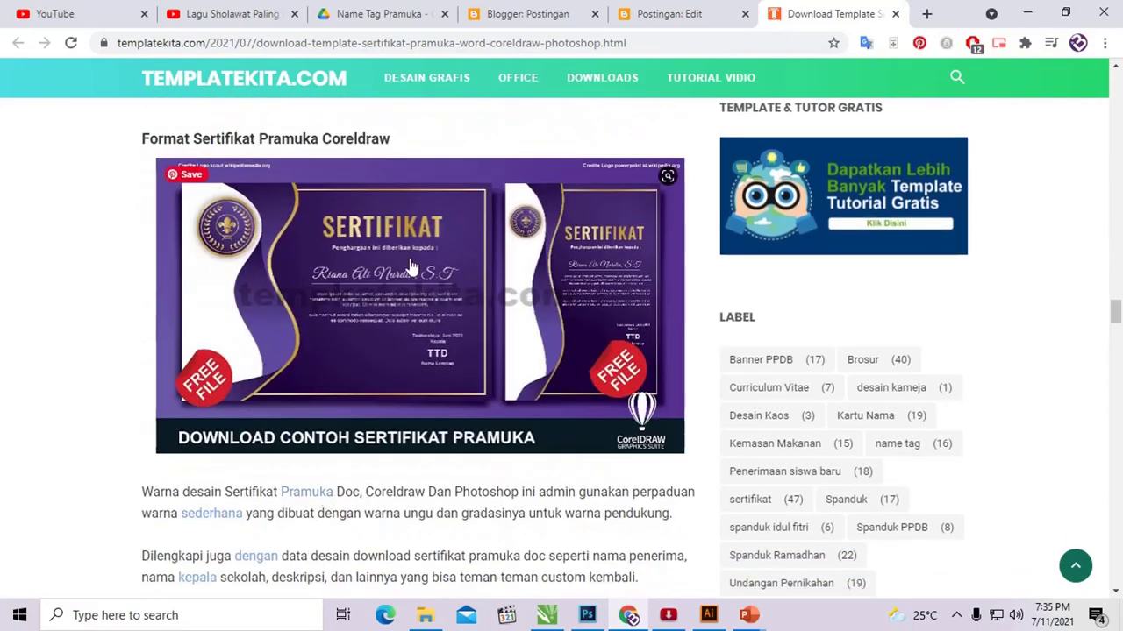
scroll(414, 269, down, 1)
scroll(403, 258, down, 4)
scroll(368, 254, down, 3)
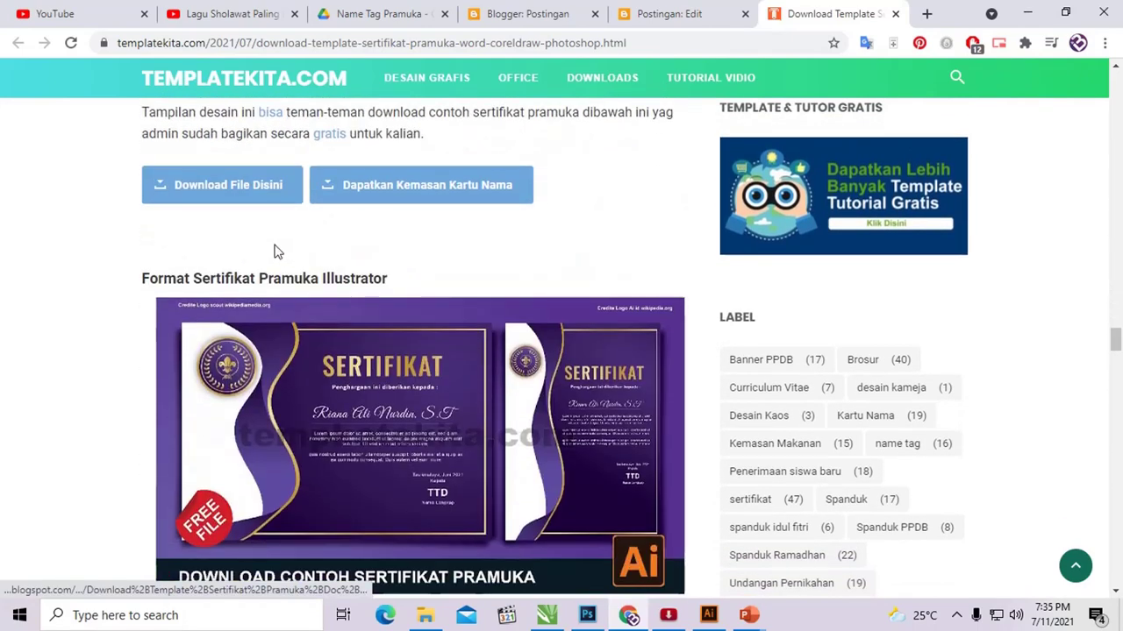
click(251, 200)
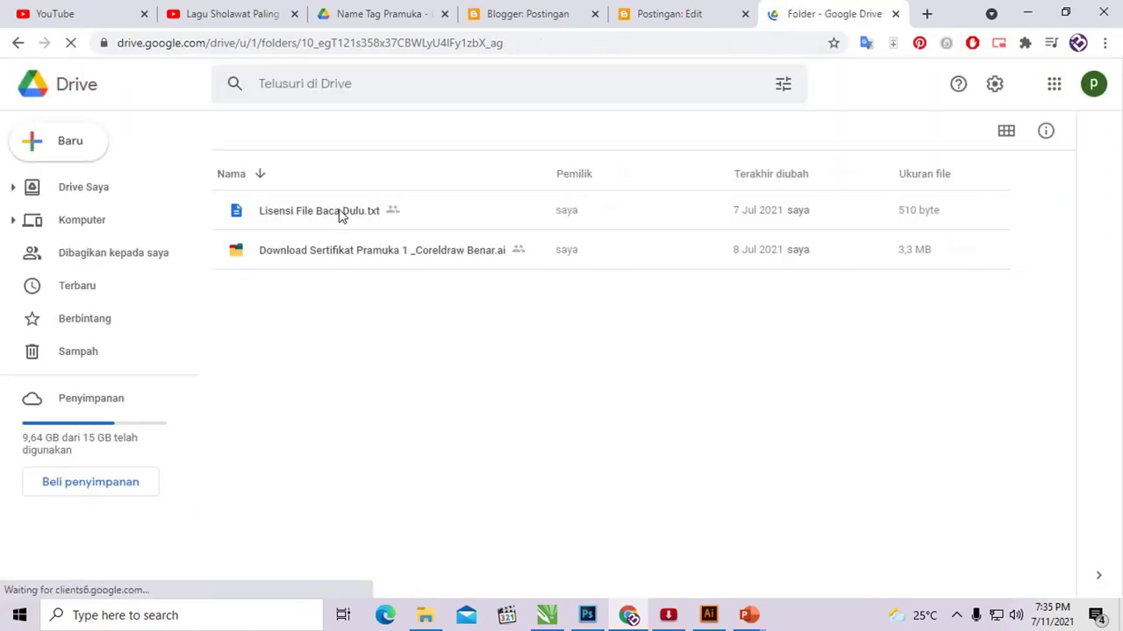
click(341, 215)
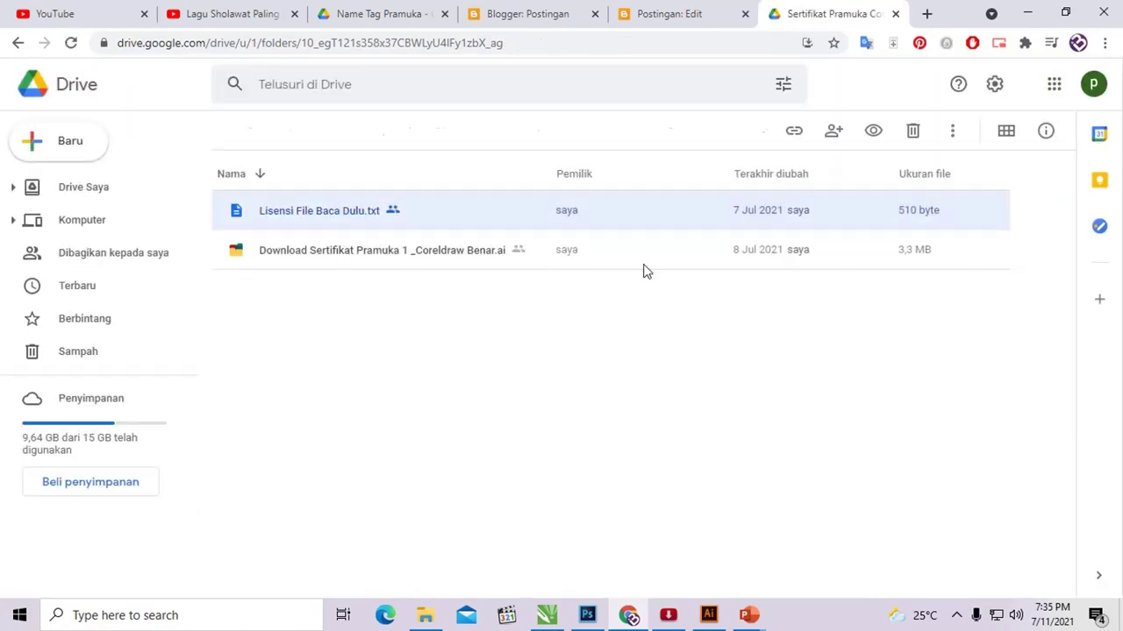